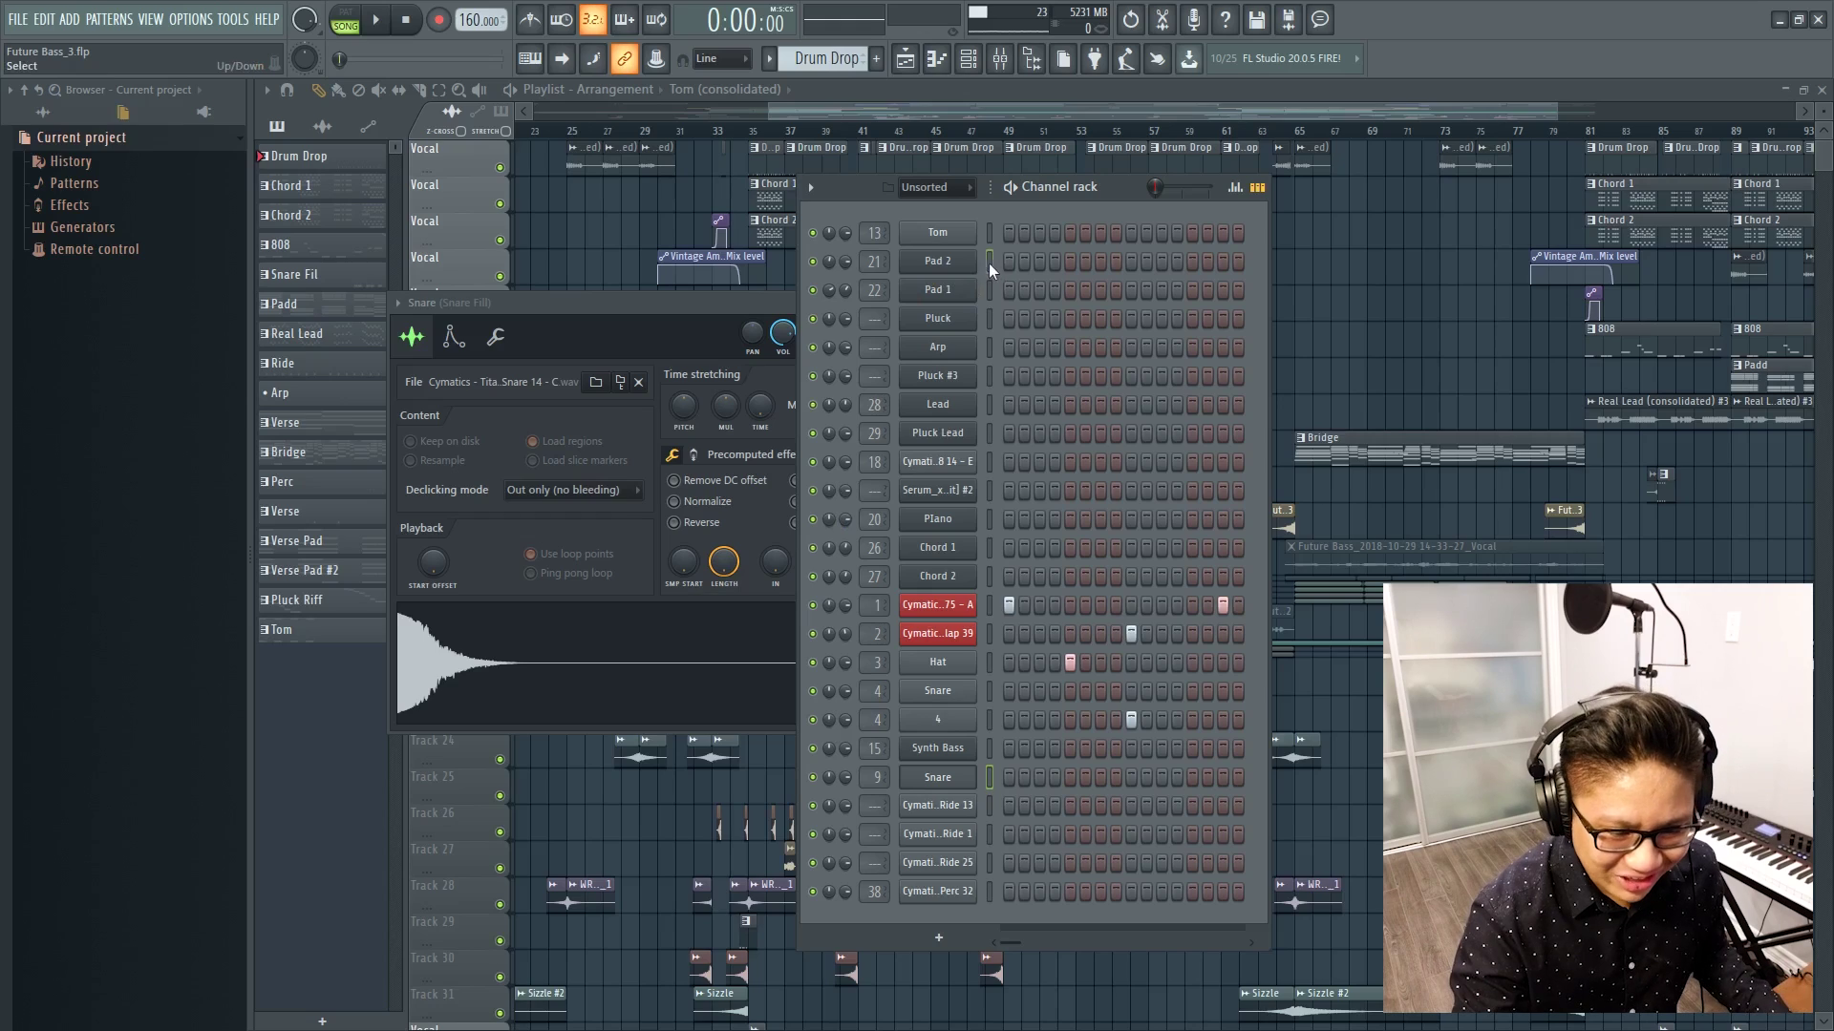
# Open the instruments of the chord, pad and lead channels to view their Serum presets.
pyautogui.click(955, 578)
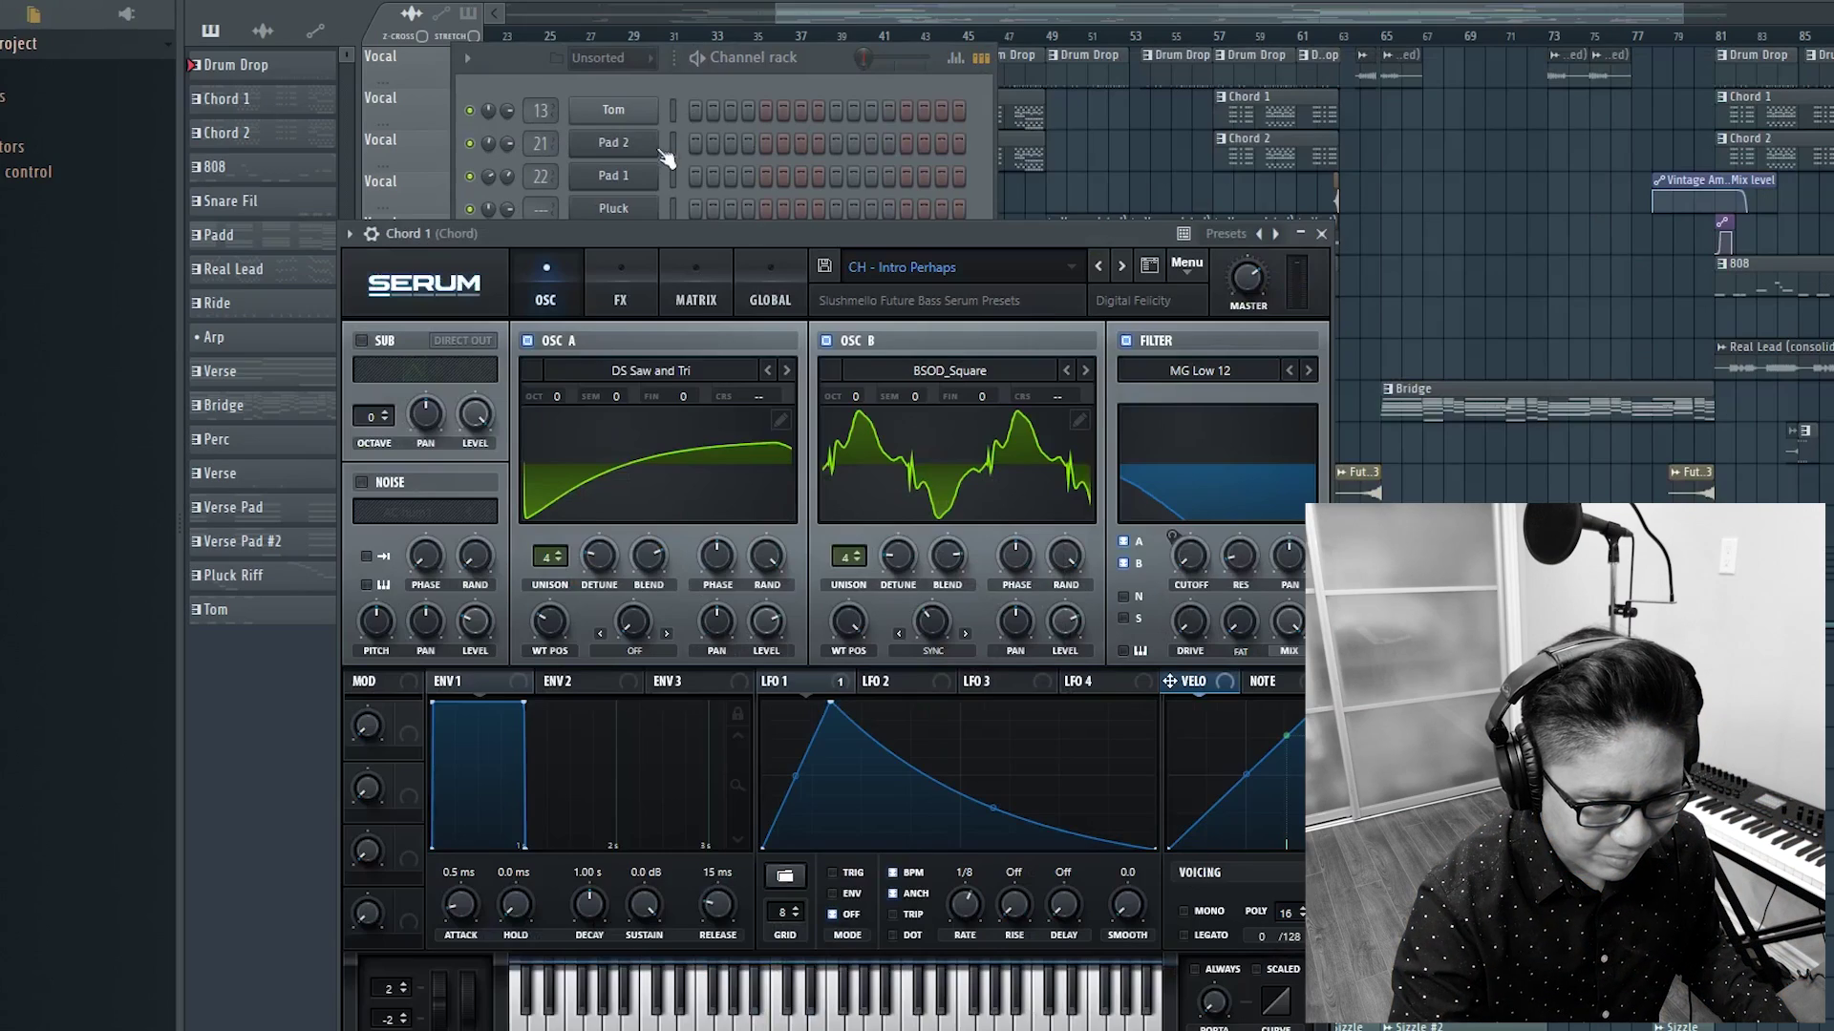
pyautogui.click(619, 145)
pyautogui.click(593, 177)
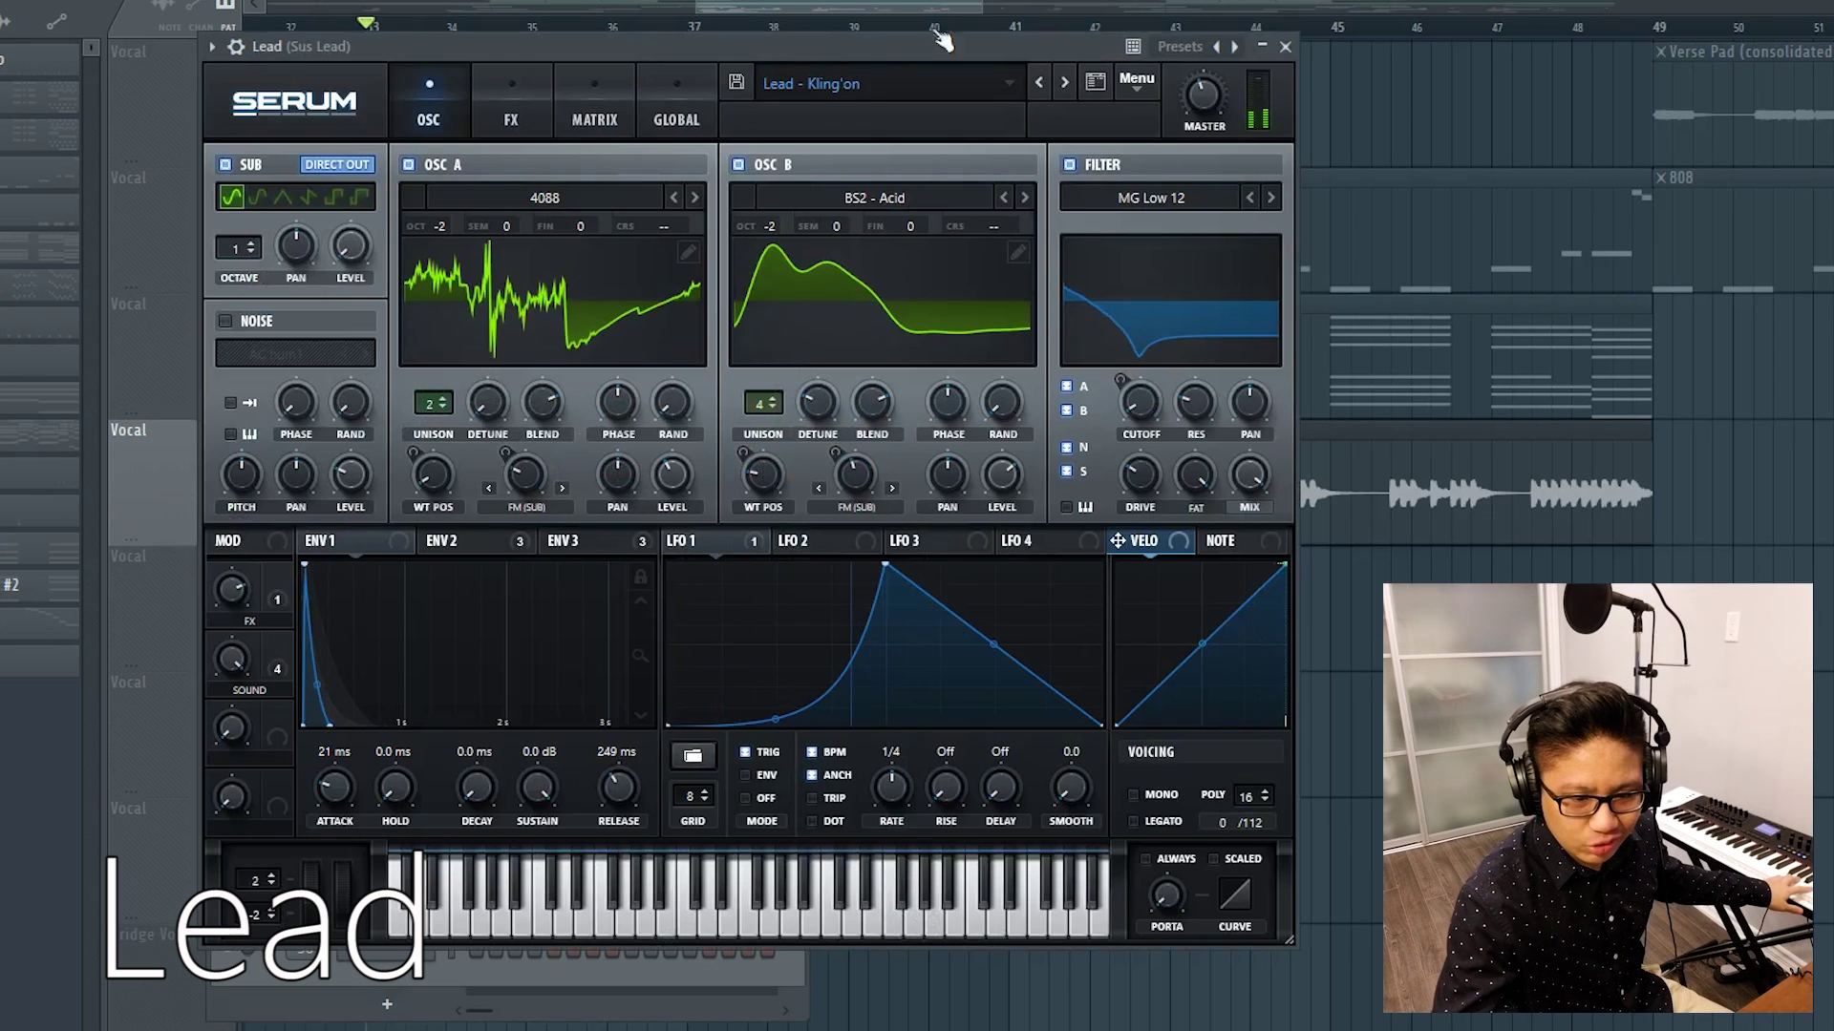
pyautogui.press('F6')
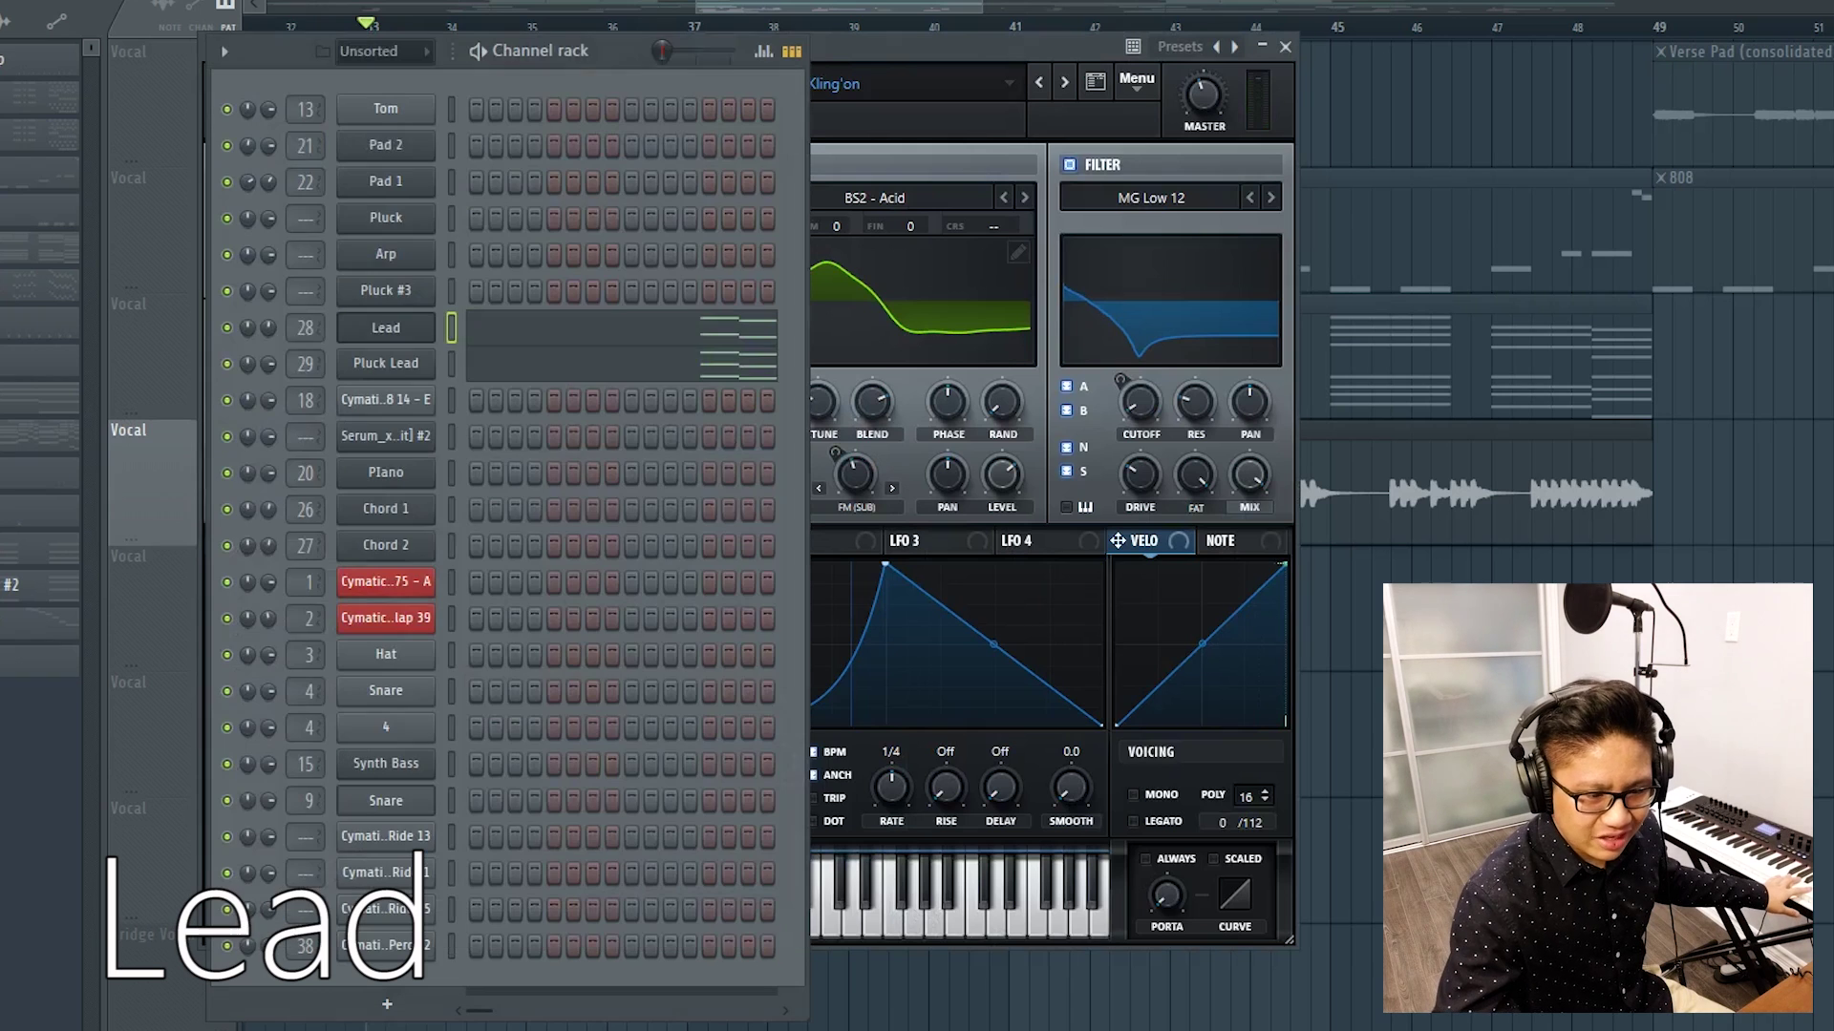
pyautogui.click(411, 355)
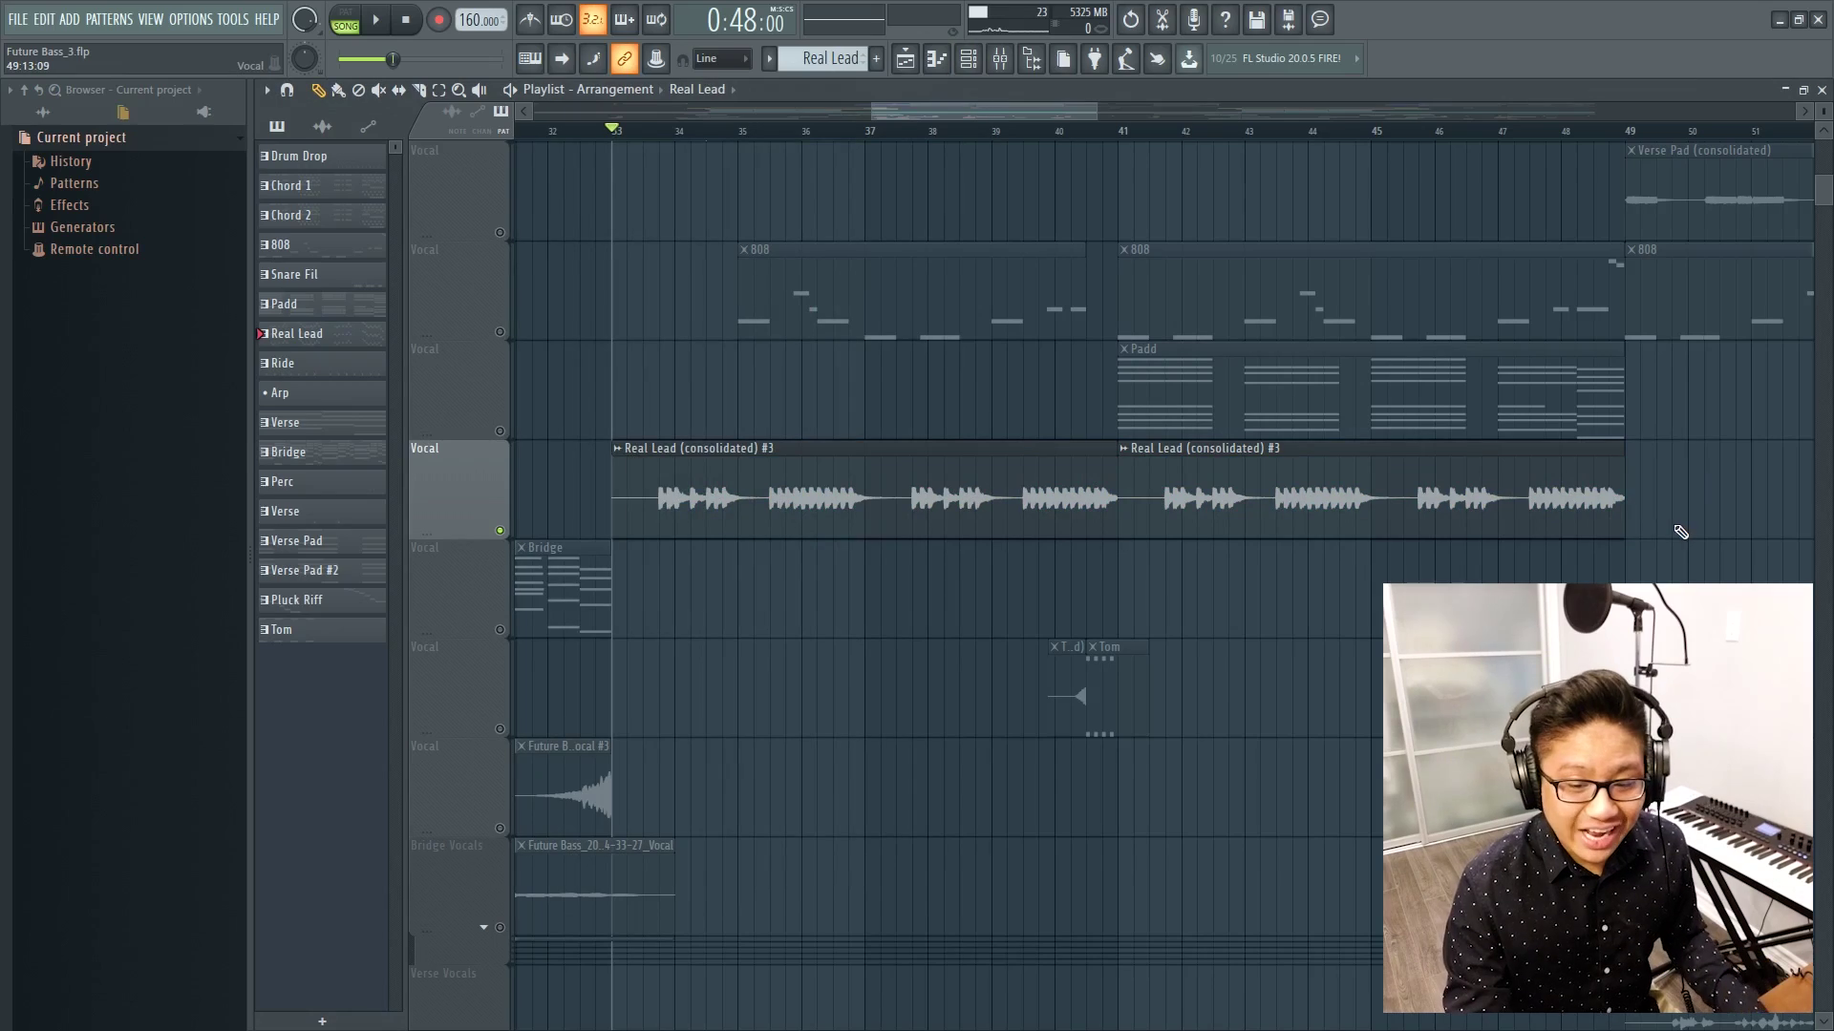
# Select the Real Lead (consolidated) clips, check the channel list, and play the drop section from bar 41.
pyautogui.moveTo(1541, 514); pyautogui.dragTo(851, 449)
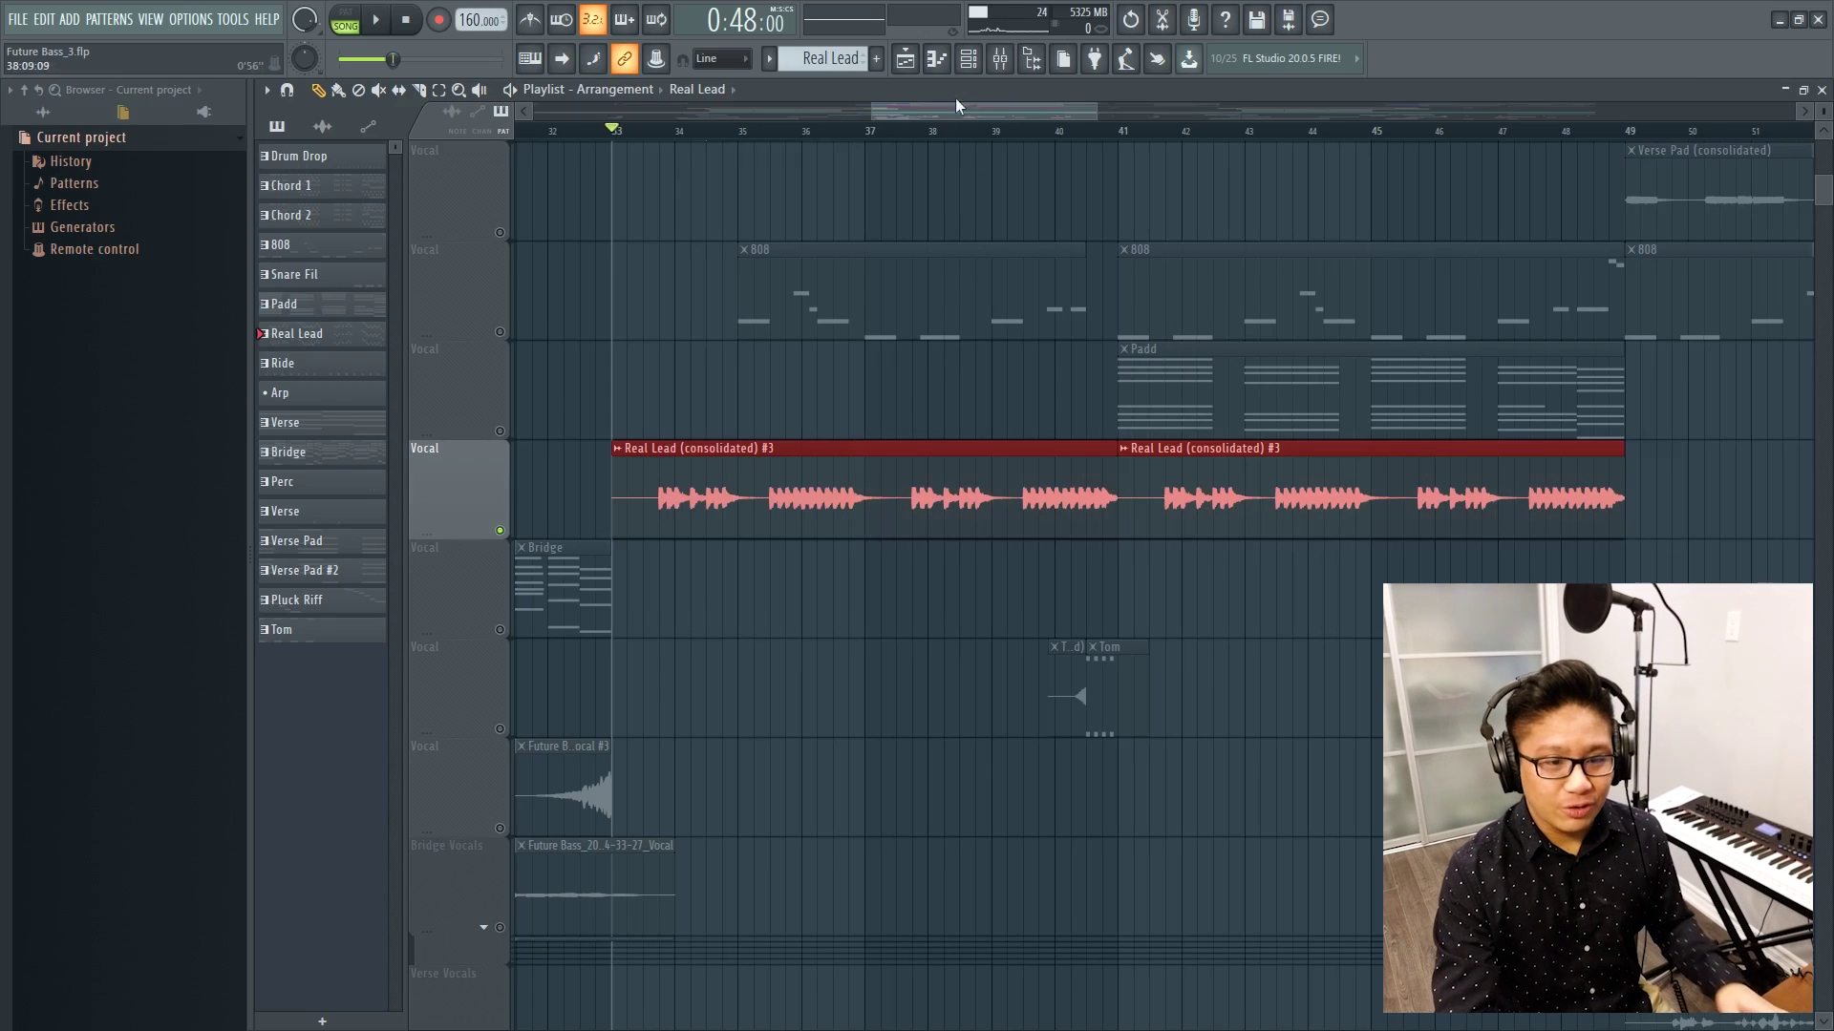
pyautogui.click(968, 59)
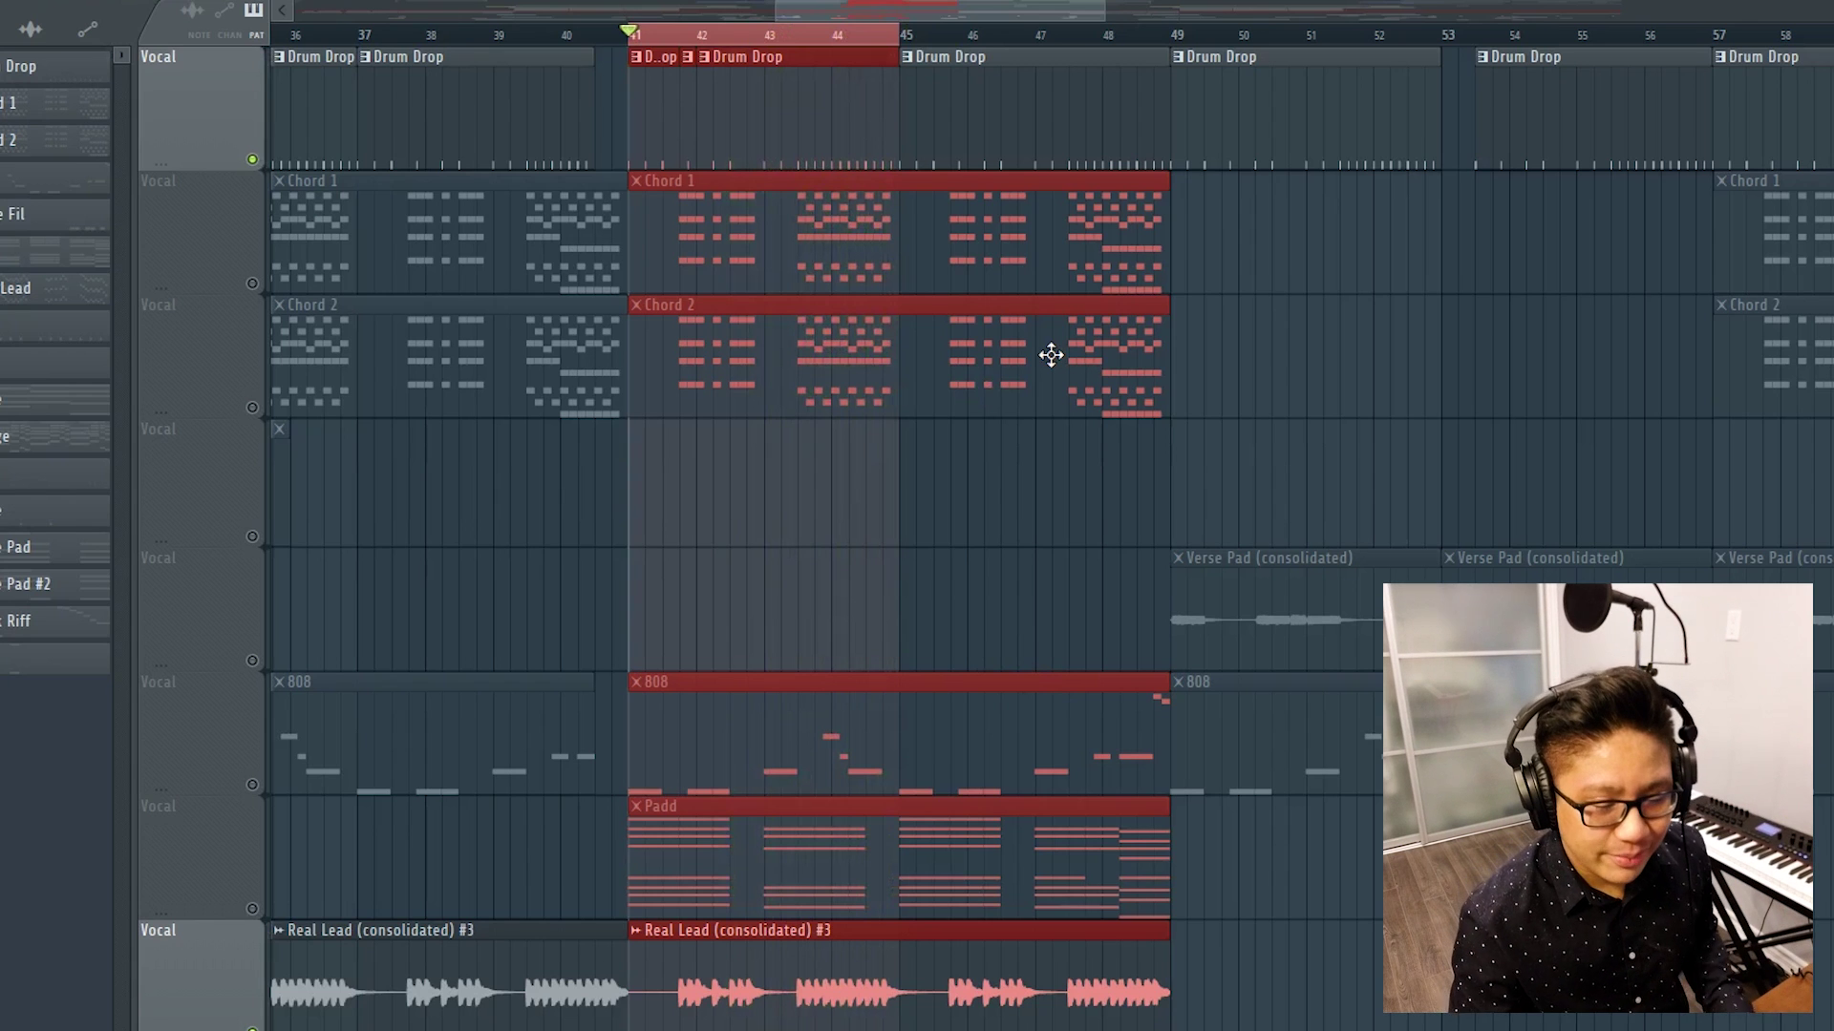
pyautogui.press('space')
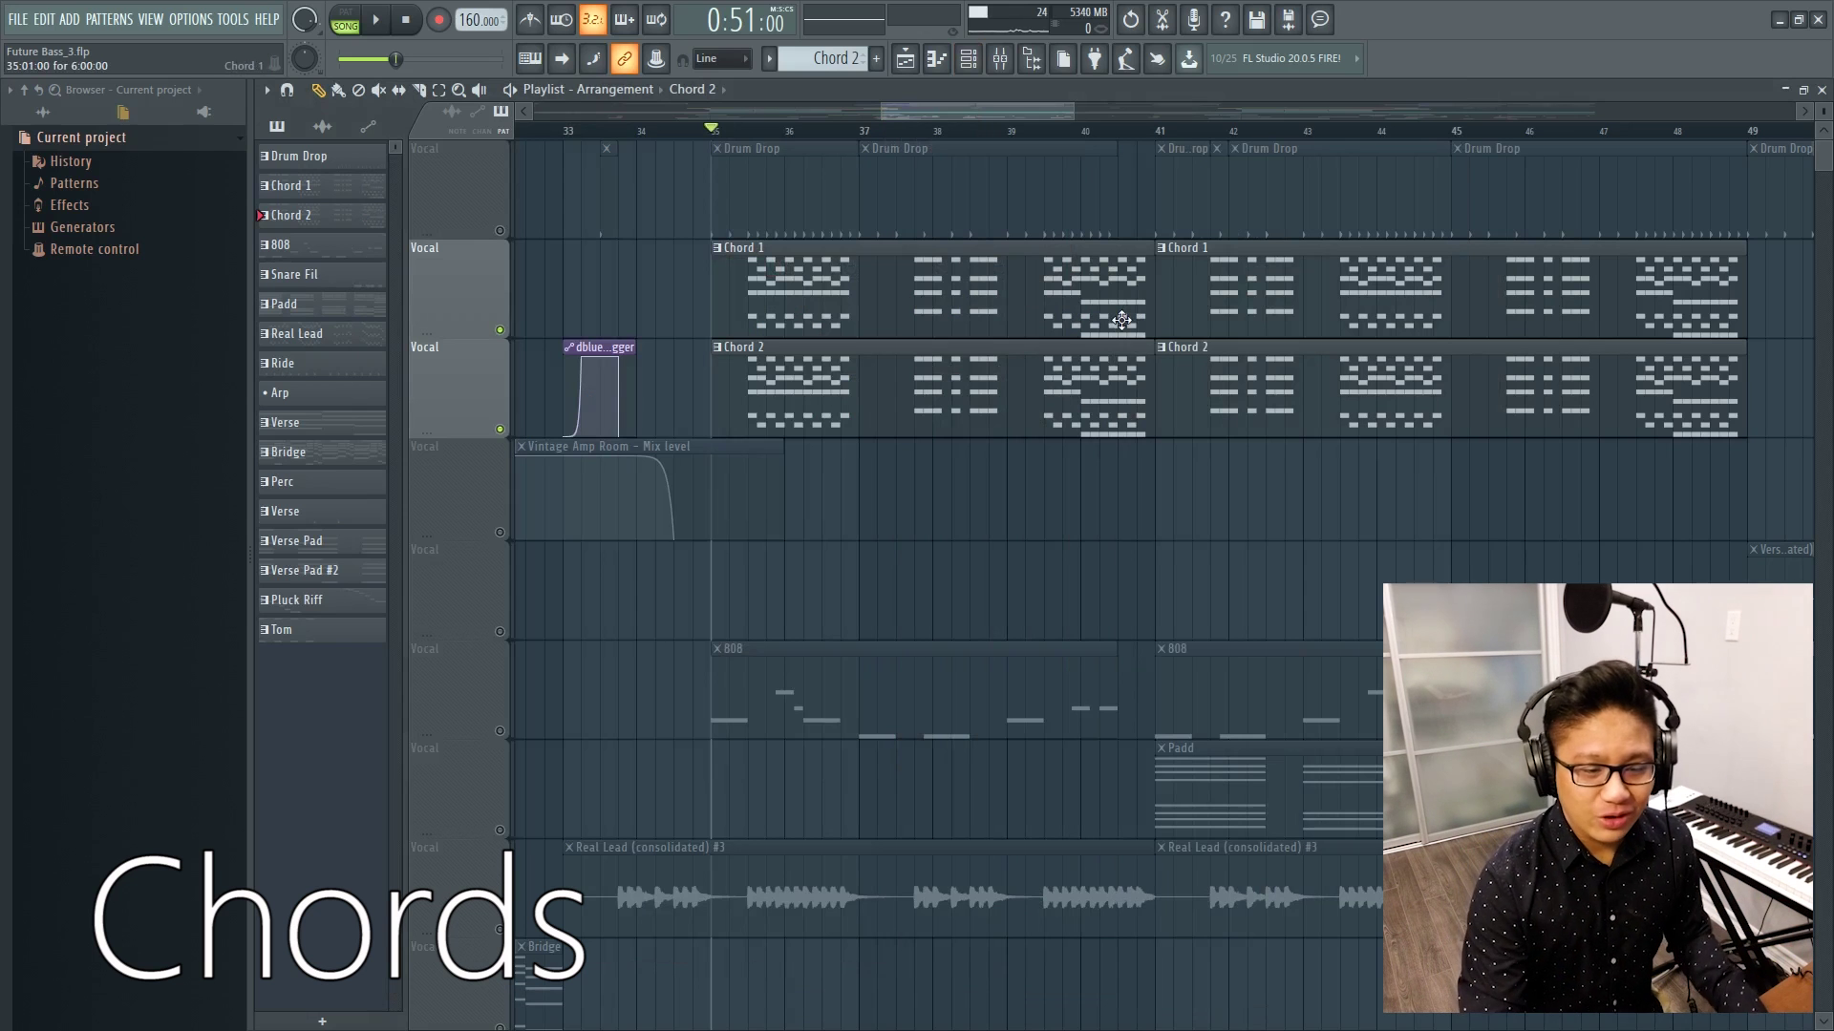
# Choose the Chord 1 channel and mark the Chord 1 and Chord 2 clips in the arrangement.
pyautogui.click(969, 60)
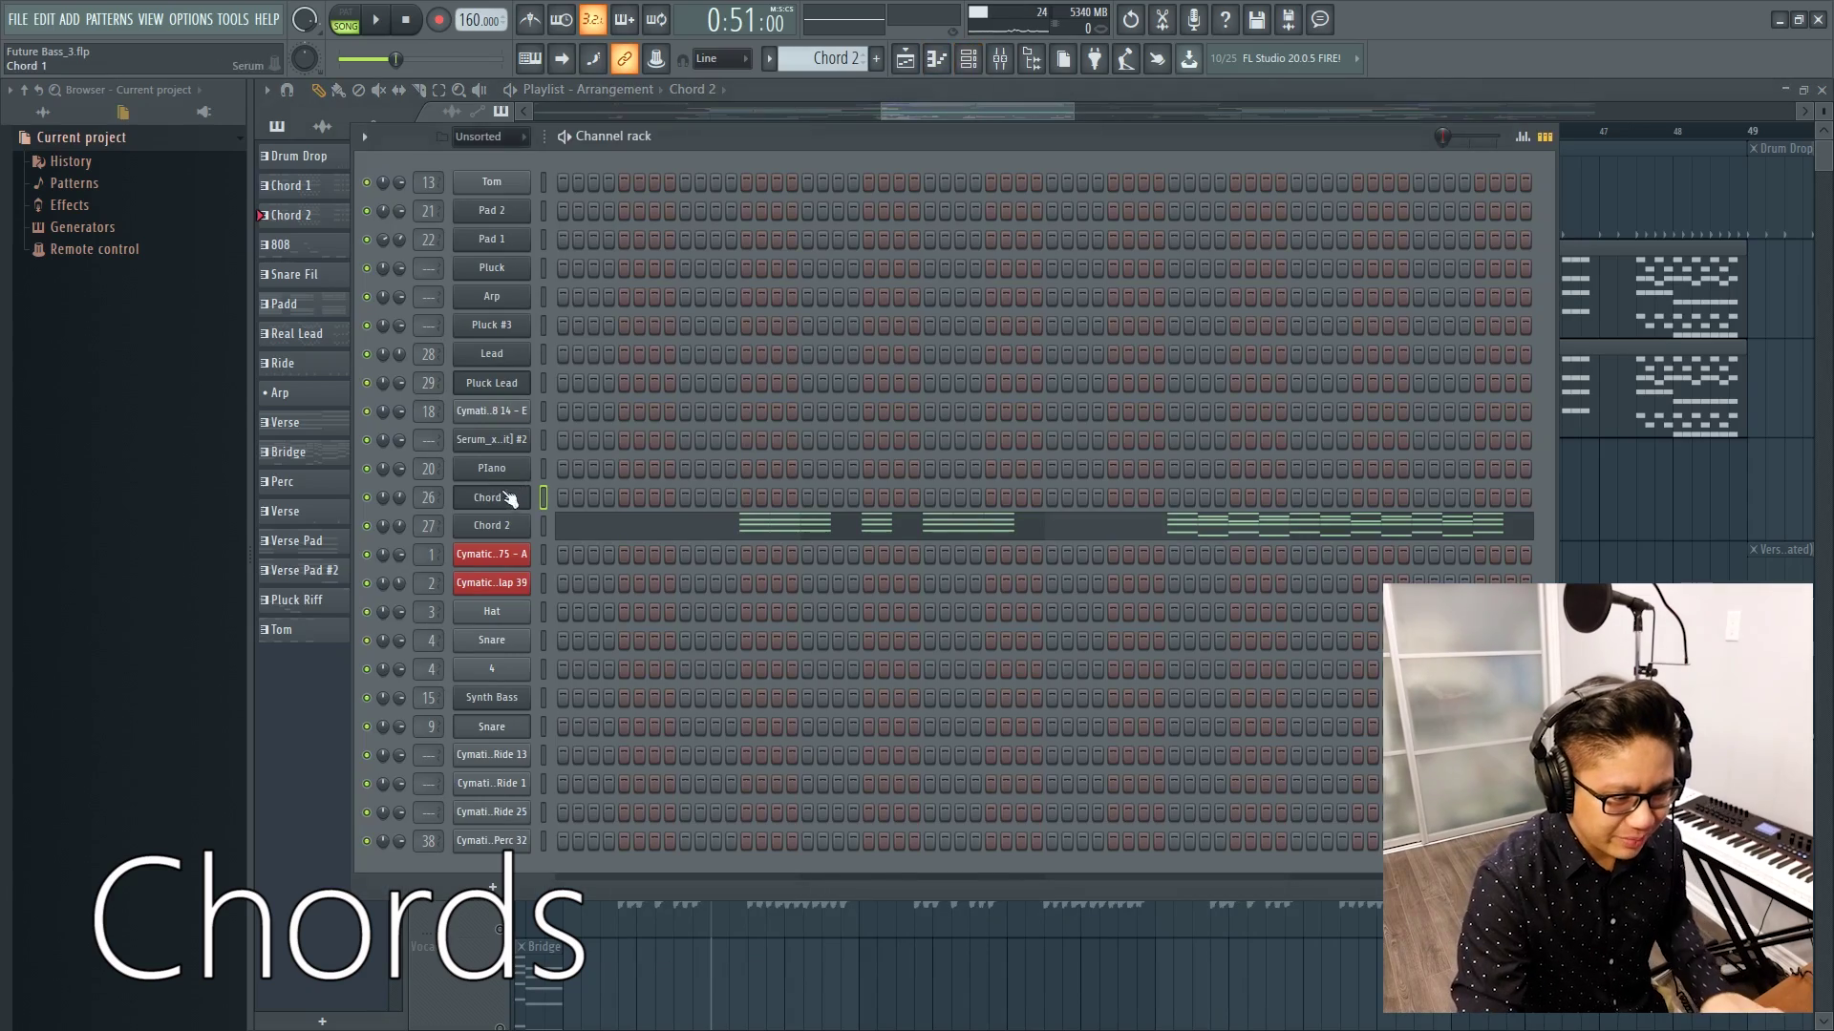
pyautogui.click(506, 496)
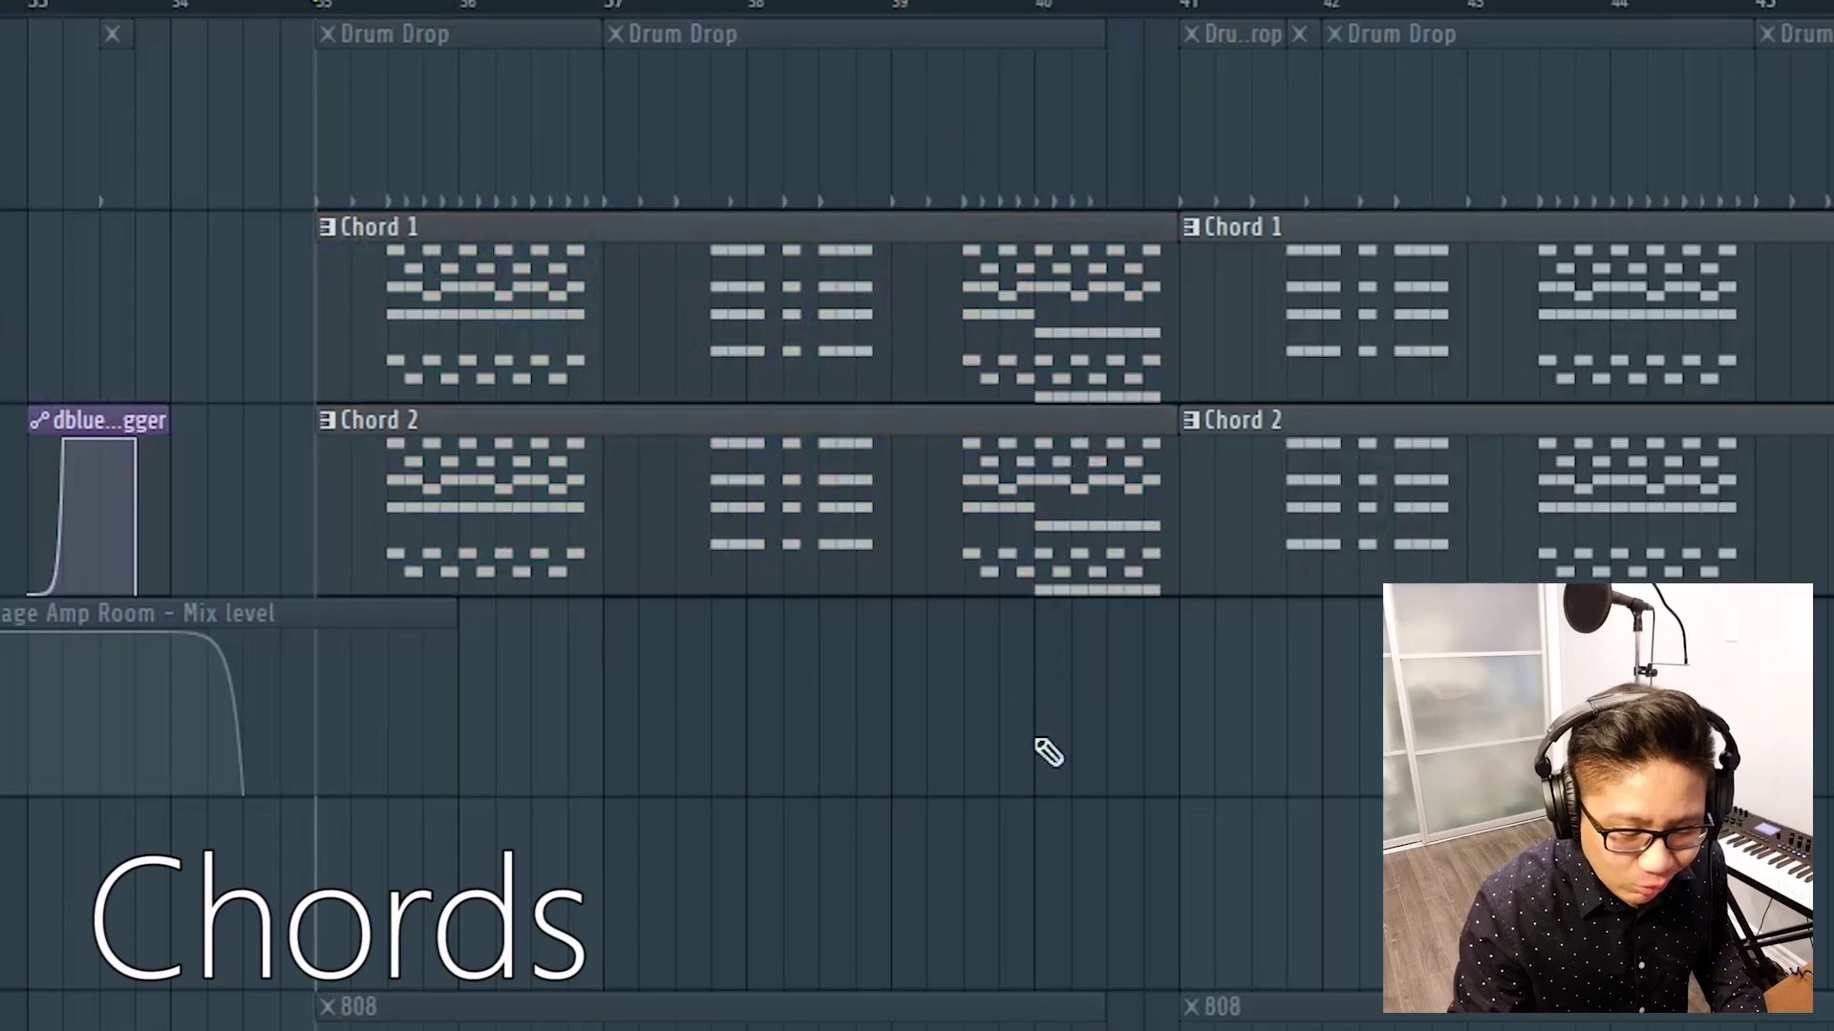
pyautogui.moveTo(1048, 752); pyautogui.dragTo(790, 352)
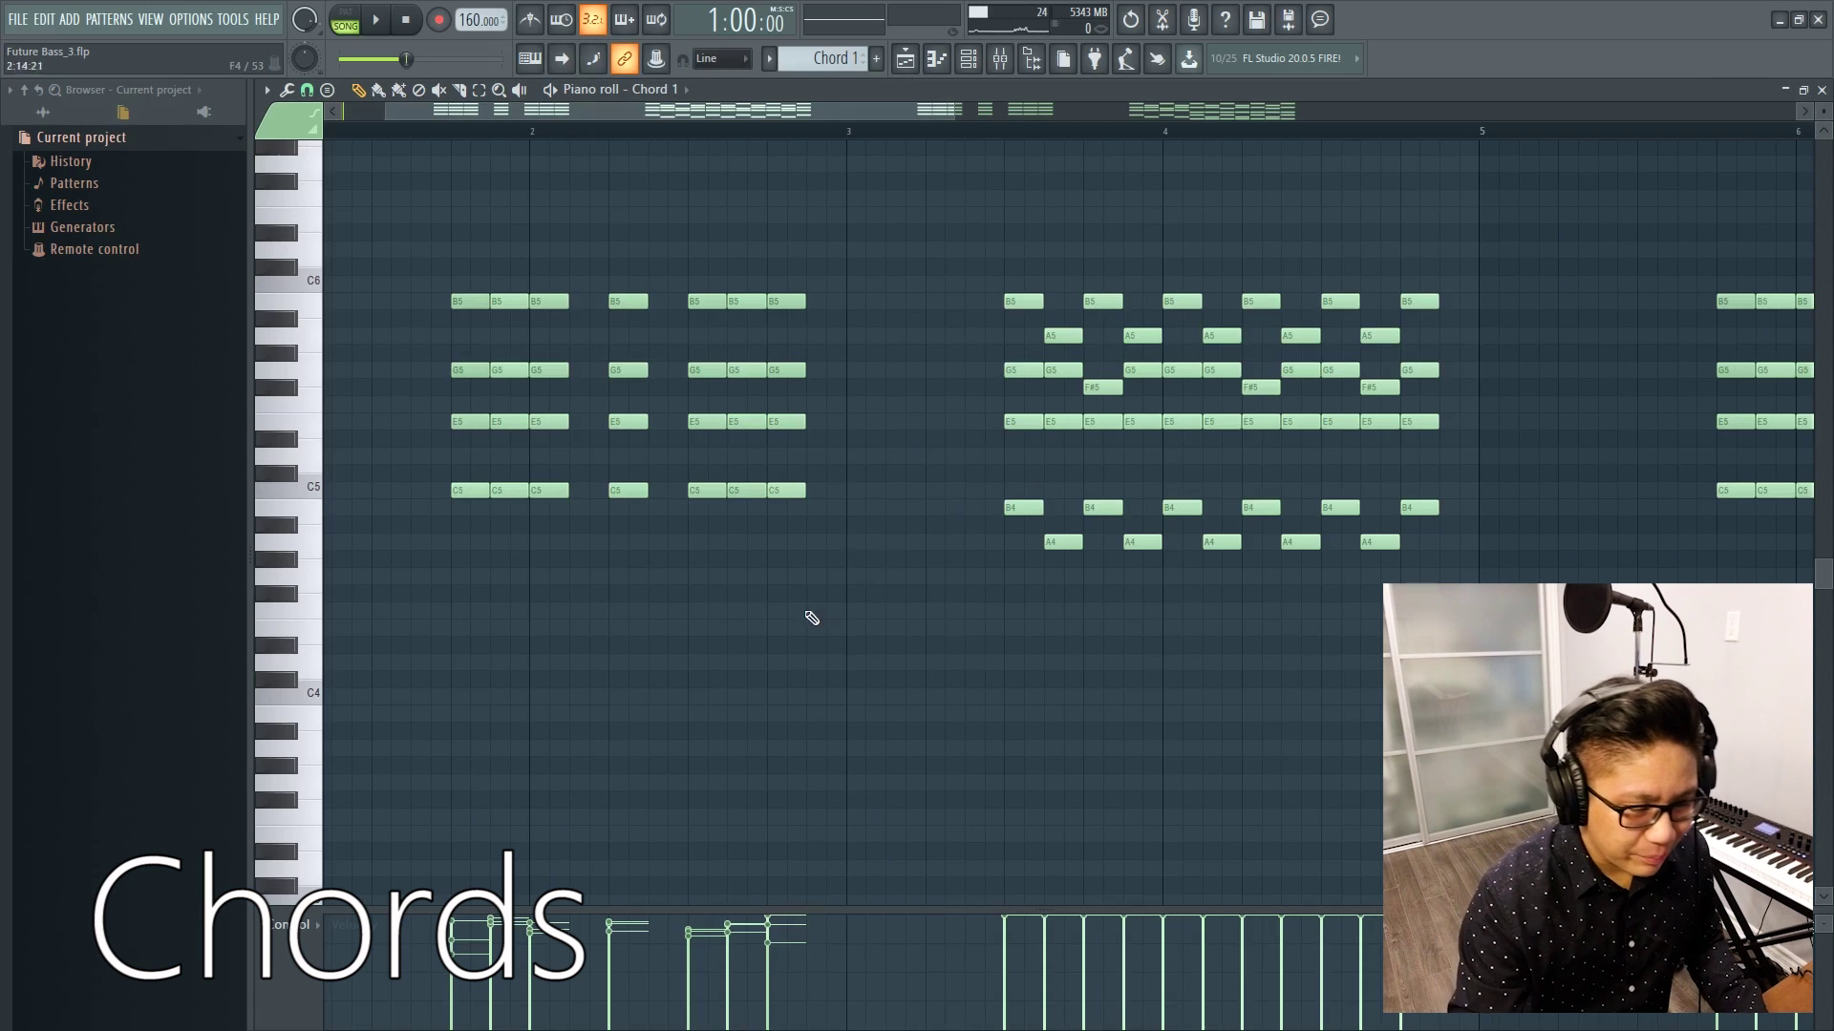
# Examine the Chord 1 pattern's notes, selecting each chord group in turn across the whole progression.
pyautogui.moveTo(898, 614); pyautogui.dragTo(310, 222)
pyautogui.moveTo(928, 112); pyautogui.dragTo(1080, 114)
pyautogui.moveTo(1196, 704); pyautogui.dragTo(658, 329)
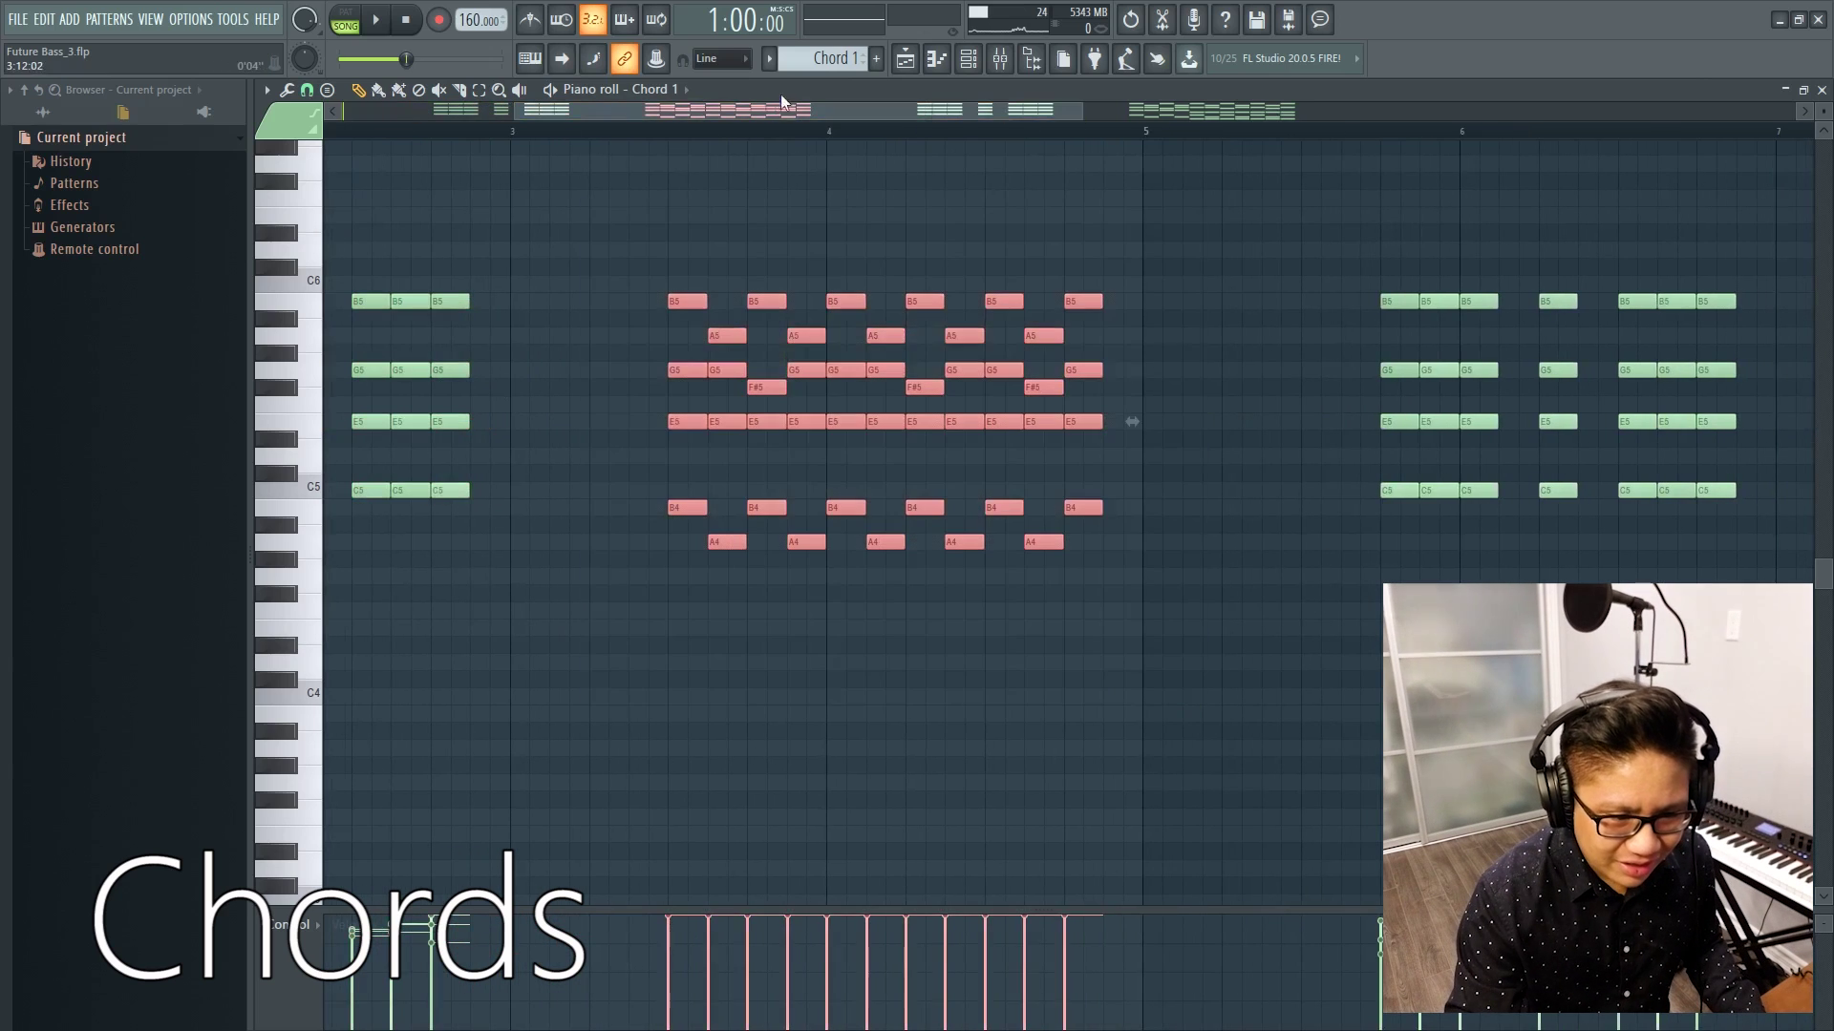
pyautogui.moveTo(669, 112); pyautogui.dragTo(848, 112)
pyautogui.moveTo(1154, 618); pyautogui.dragTo(743, 288)
pyautogui.moveTo(848, 104); pyautogui.dragTo(969, 104)
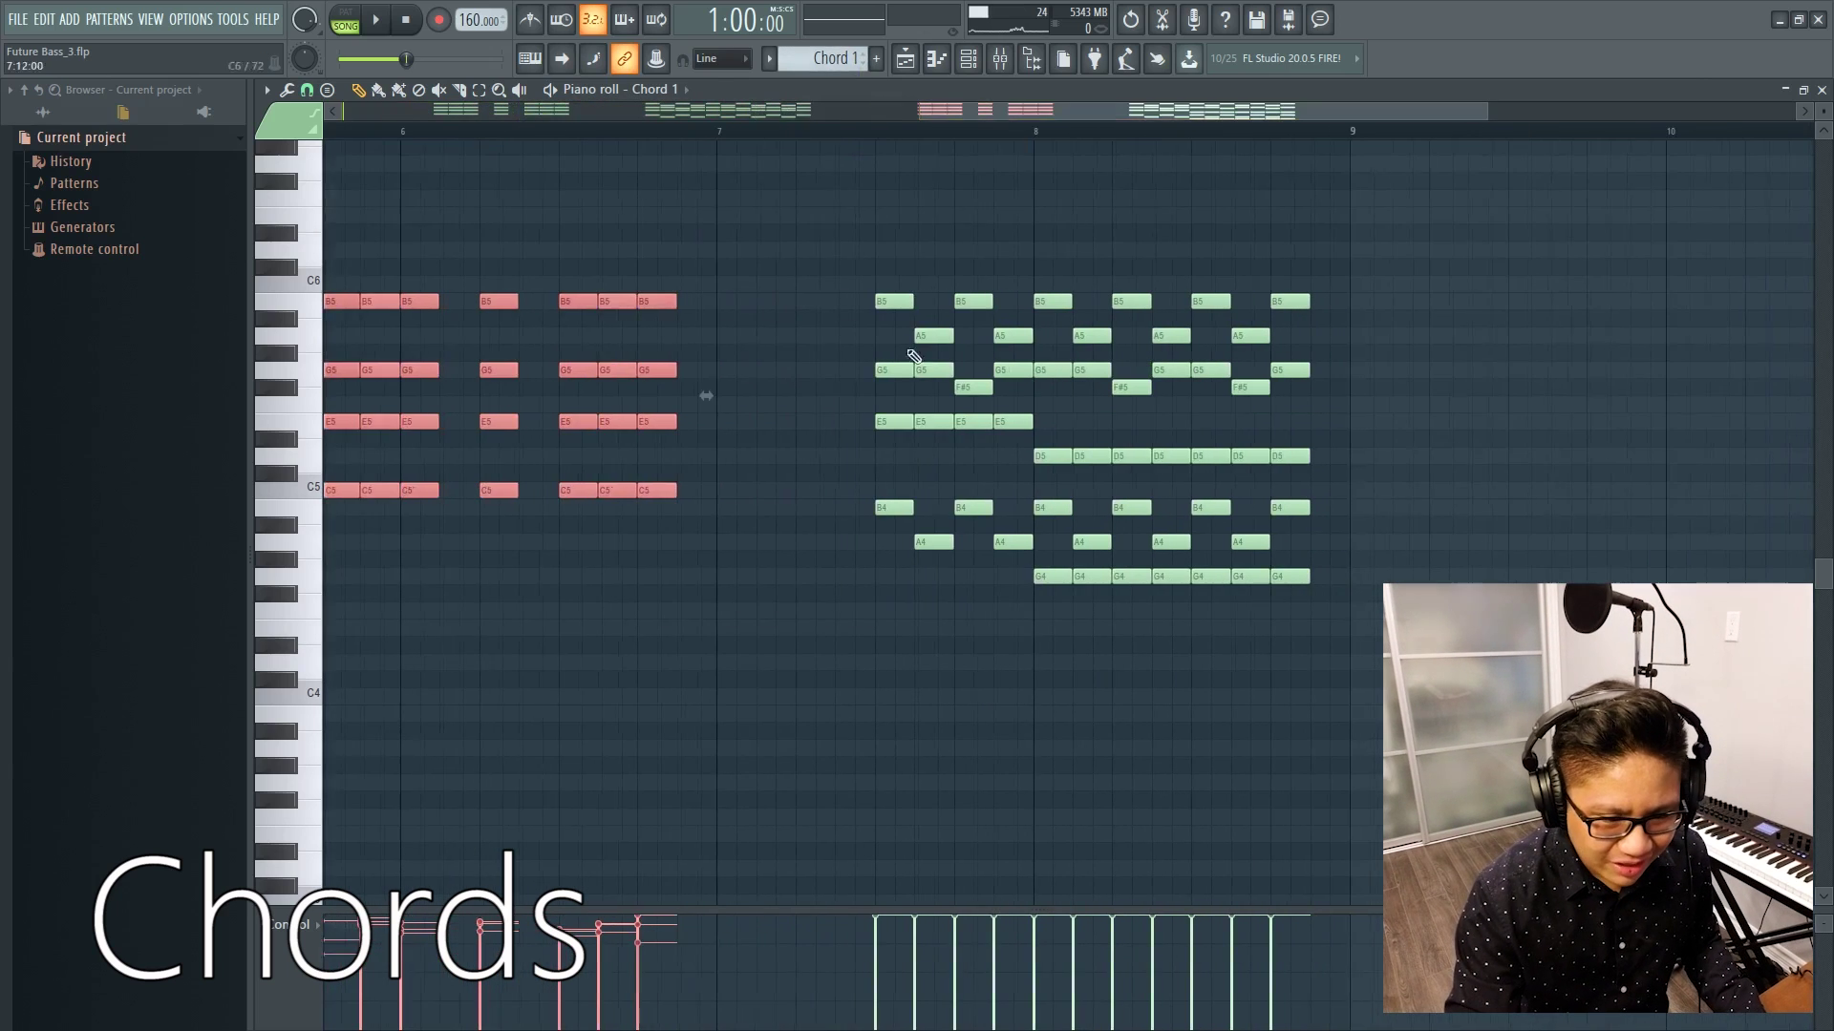
pyautogui.moveTo(790, 567); pyautogui.dragTo(1034, 223)
pyautogui.moveTo(1453, 686); pyautogui.dragTo(1090, 277)
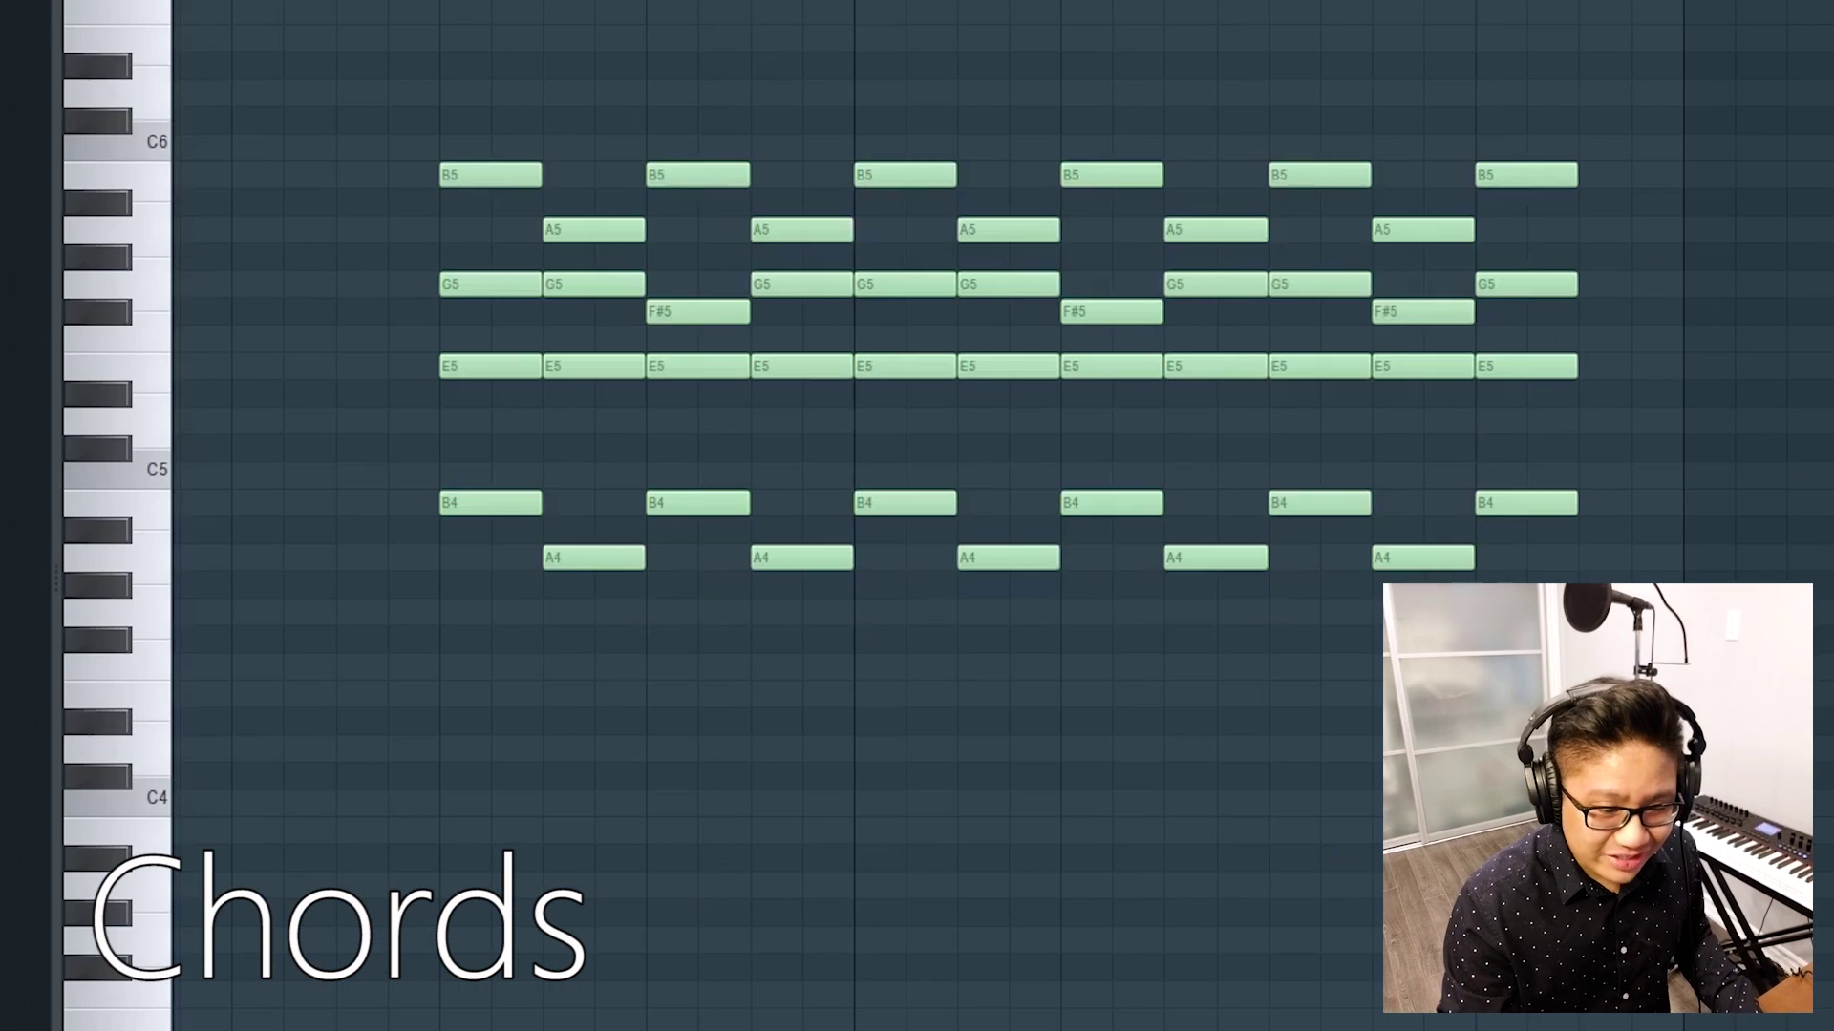
# Try flattening the second chord group by raising its A4 notes to B4, F#5 notes to G5 and A5 notes to B5.
pyautogui.moveTo(1628, 626); pyautogui.dragTo(465, 540)
pyautogui.hotkey('shift', 'Up')
pyautogui.hotkey('shift', 'Up')
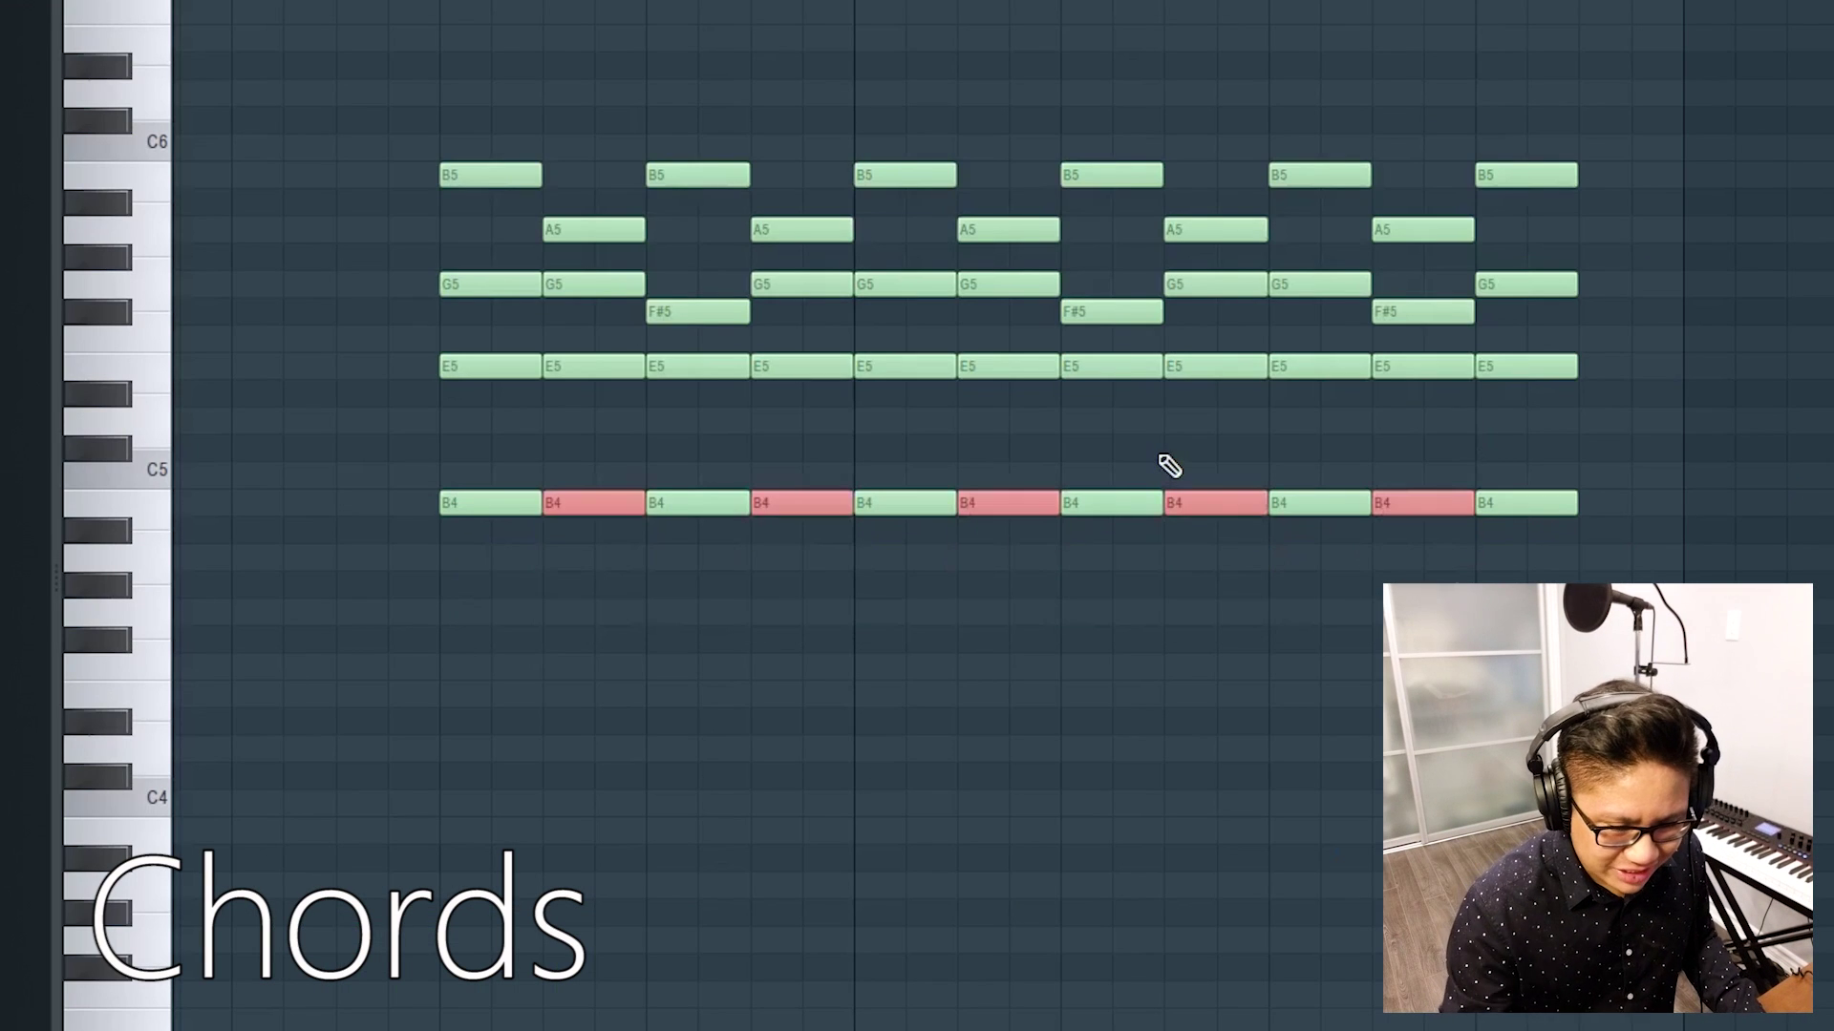
pyautogui.moveTo(1507, 329); pyautogui.dragTo(390, 313)
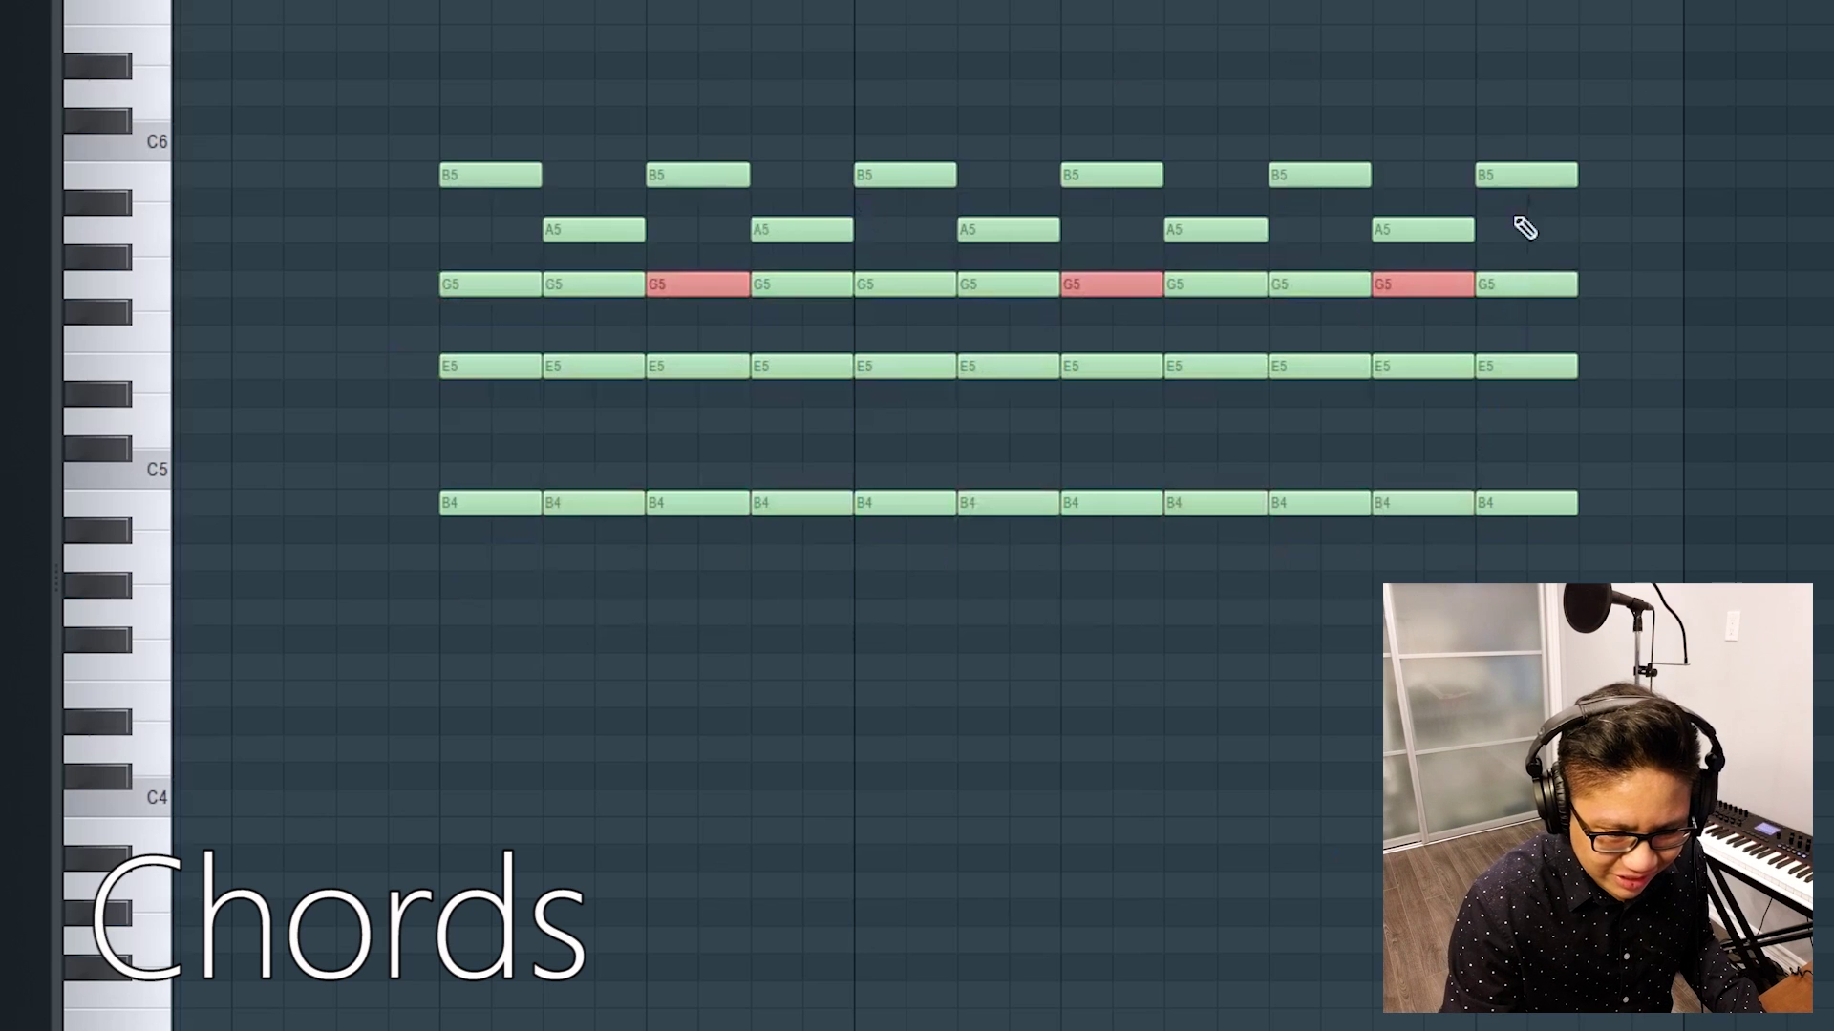
pyautogui.moveTo(1512, 243); pyautogui.dragTo(601, 188)
pyautogui.hotkey('shift', 'Up')
pyautogui.hotkey('shift', 'Up')
# Compare the flattened chord group with its original moving voicing by playing both versions.
pyautogui.press('space')
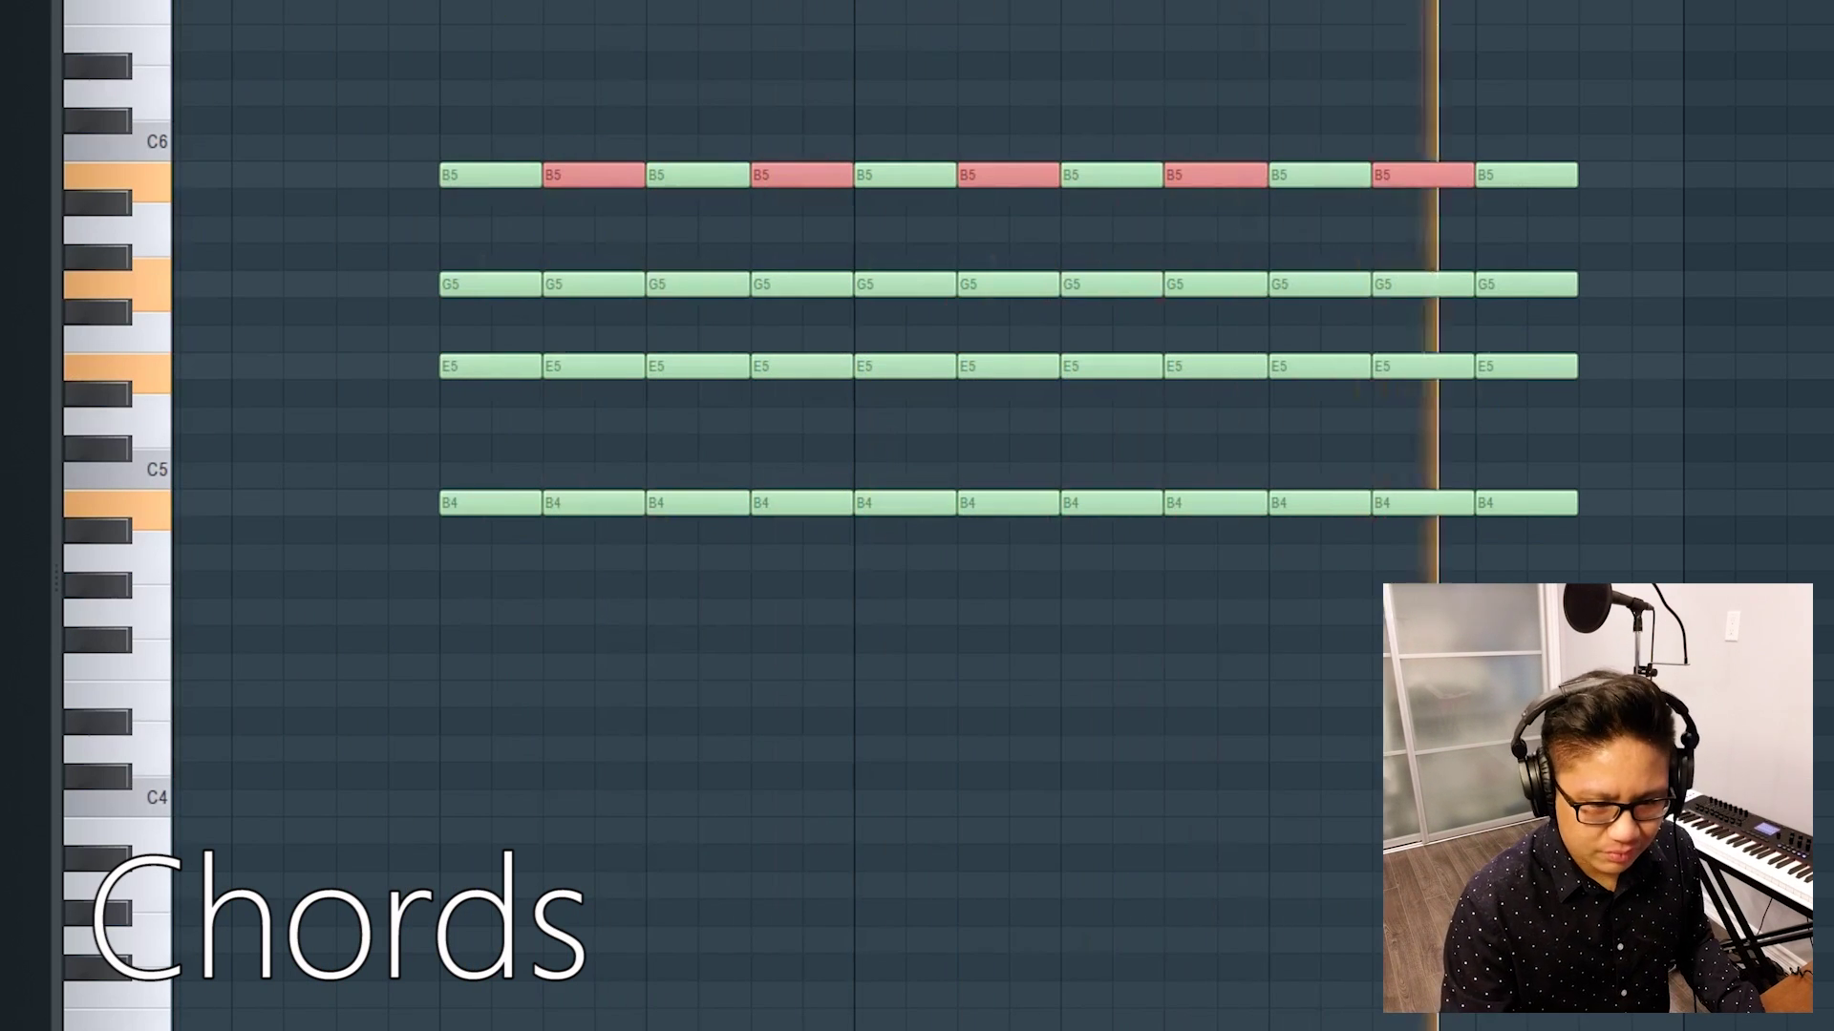
pyautogui.press('space')
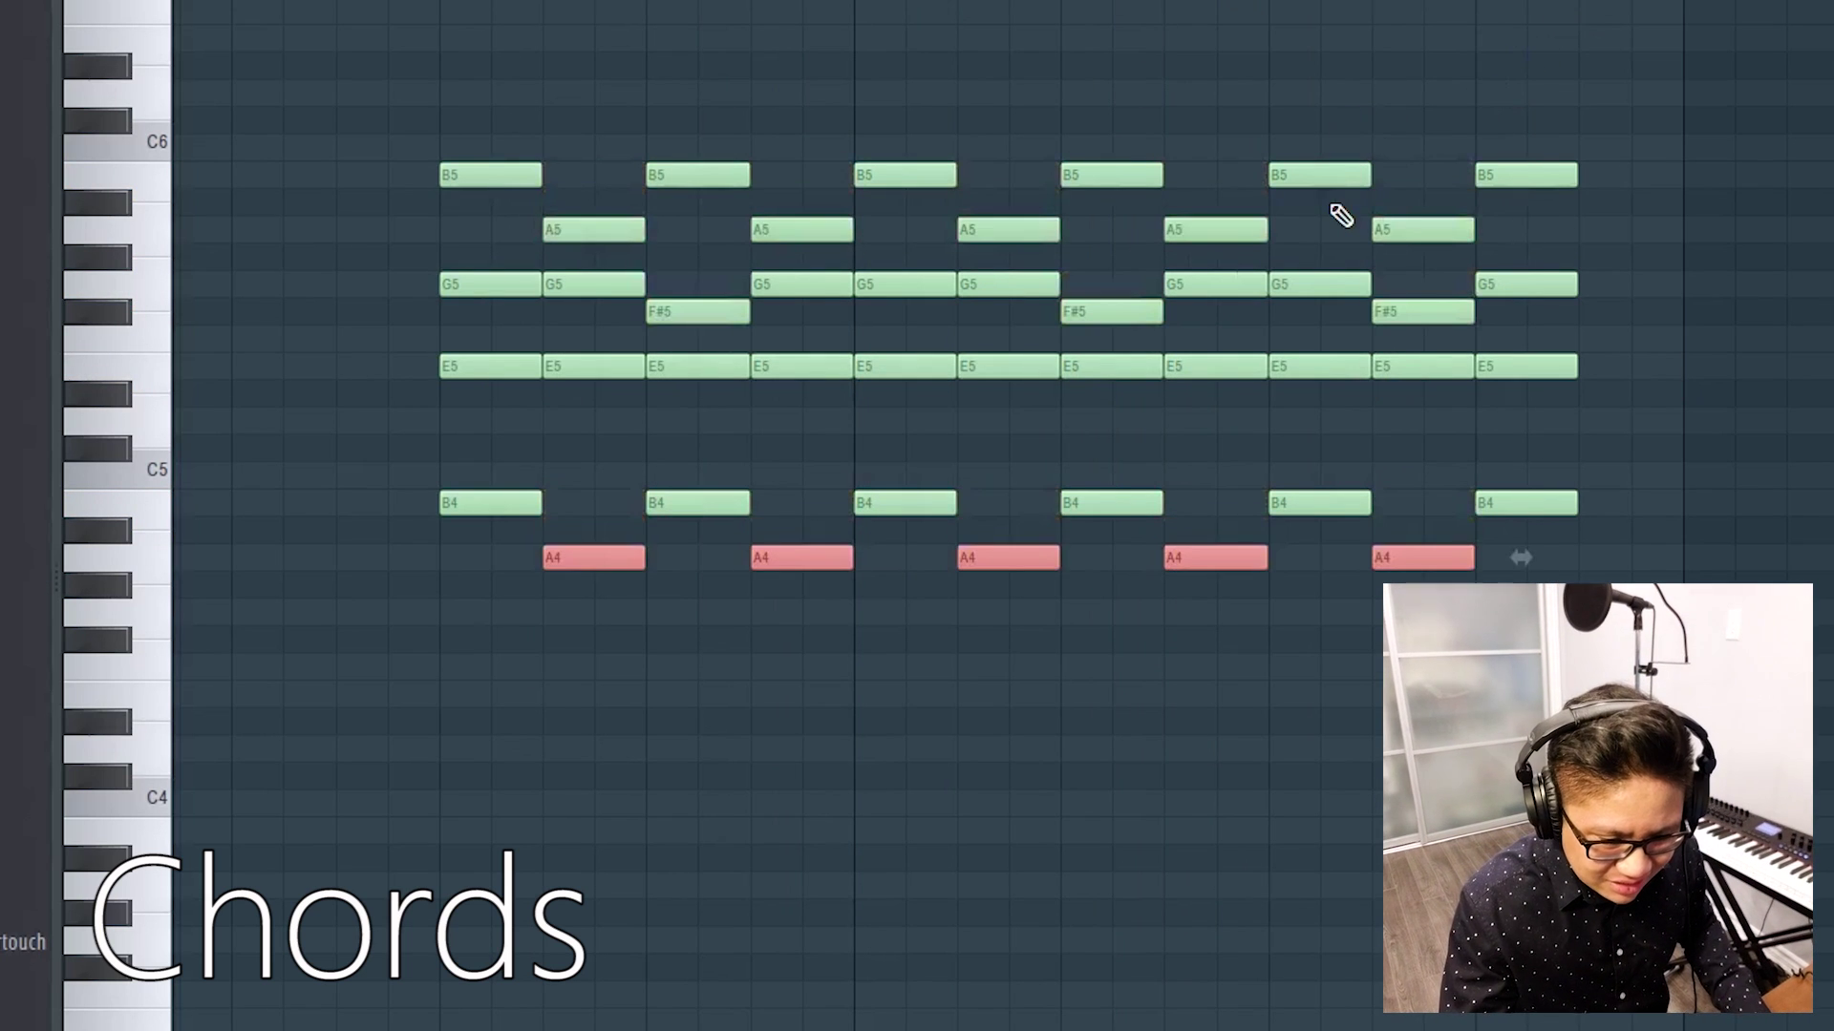
pyautogui.press('space')
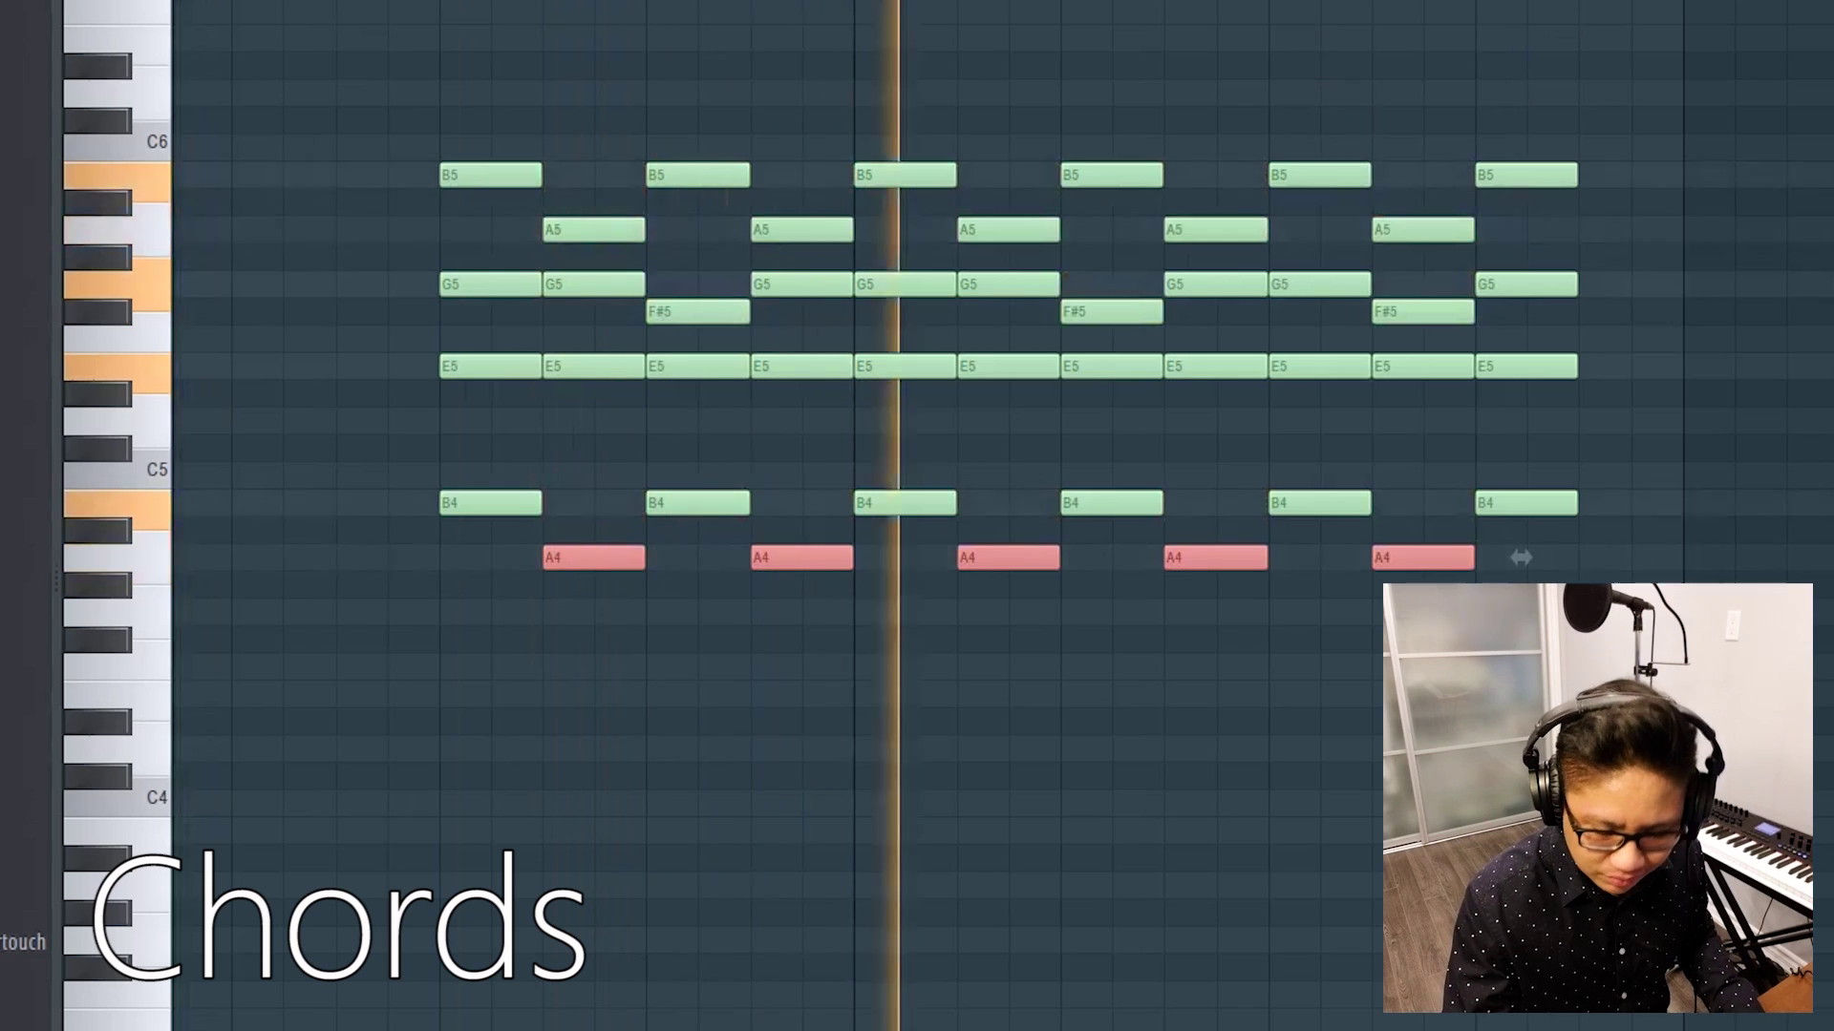
pyautogui.press('space')
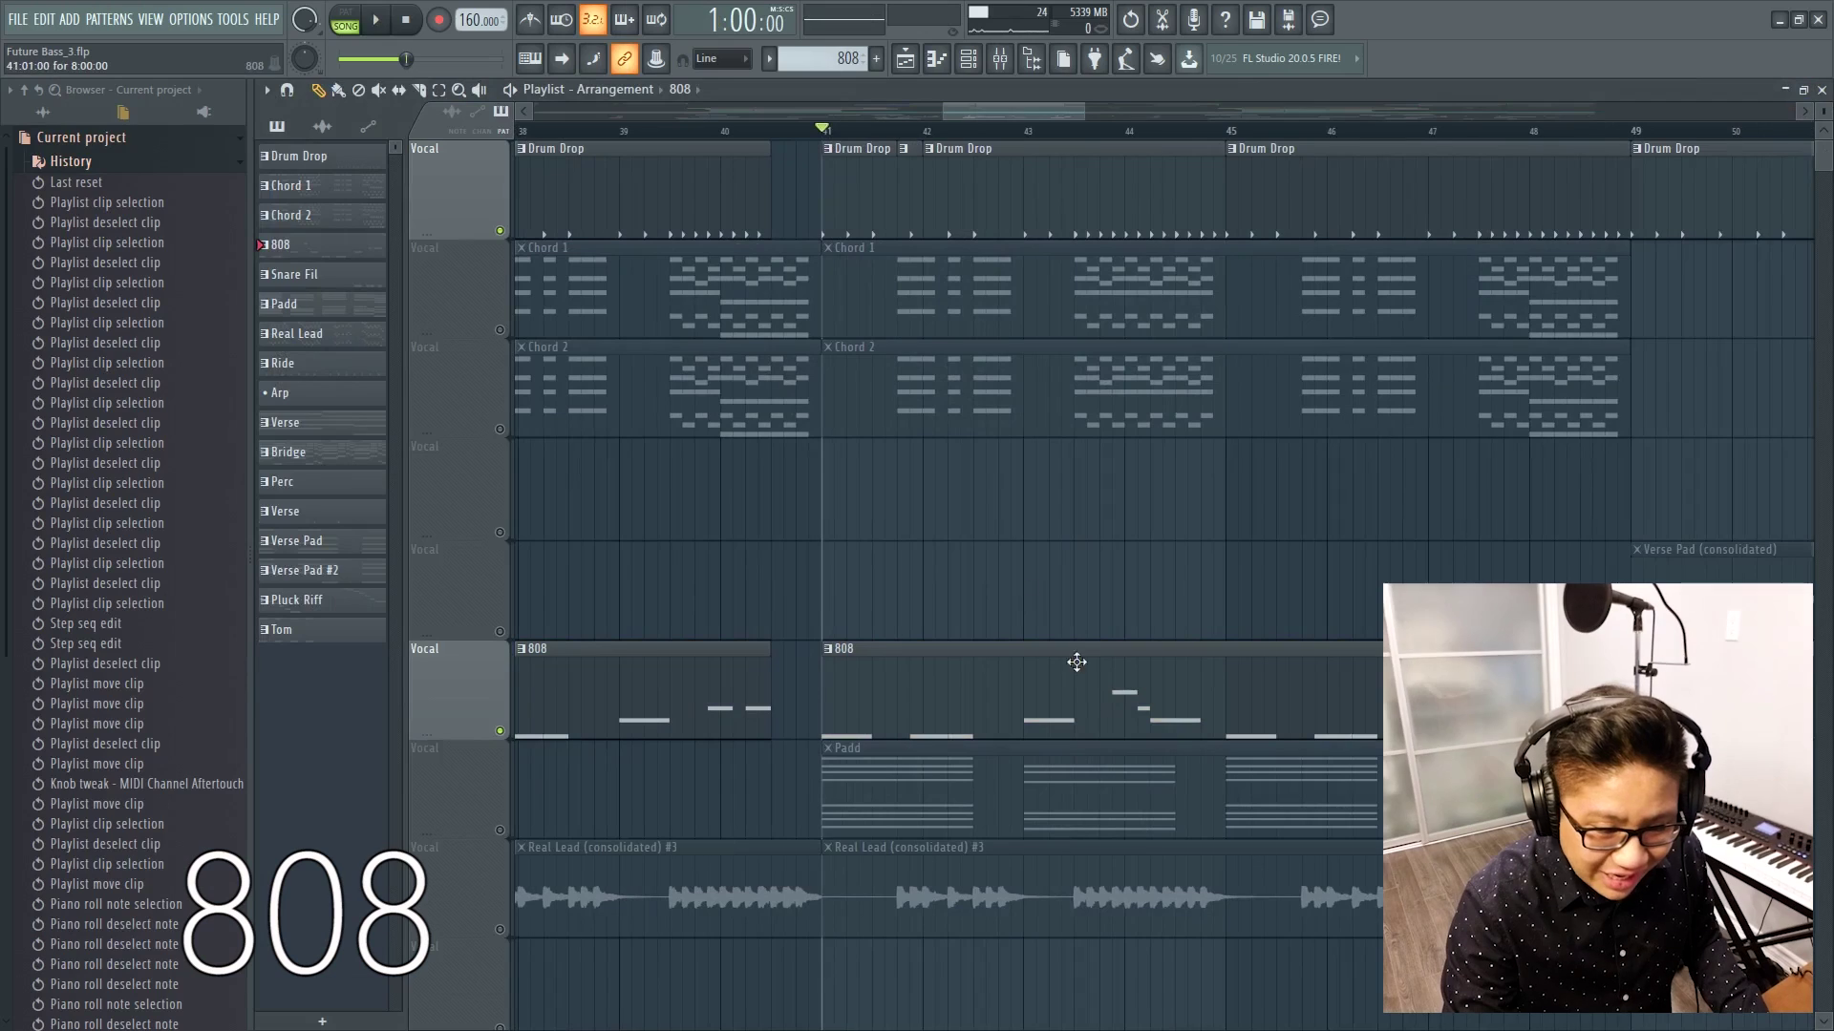
# Open the 808 pattern's notes in the piano roll and play the bass line.
pyautogui.doubleClick(1083, 700)
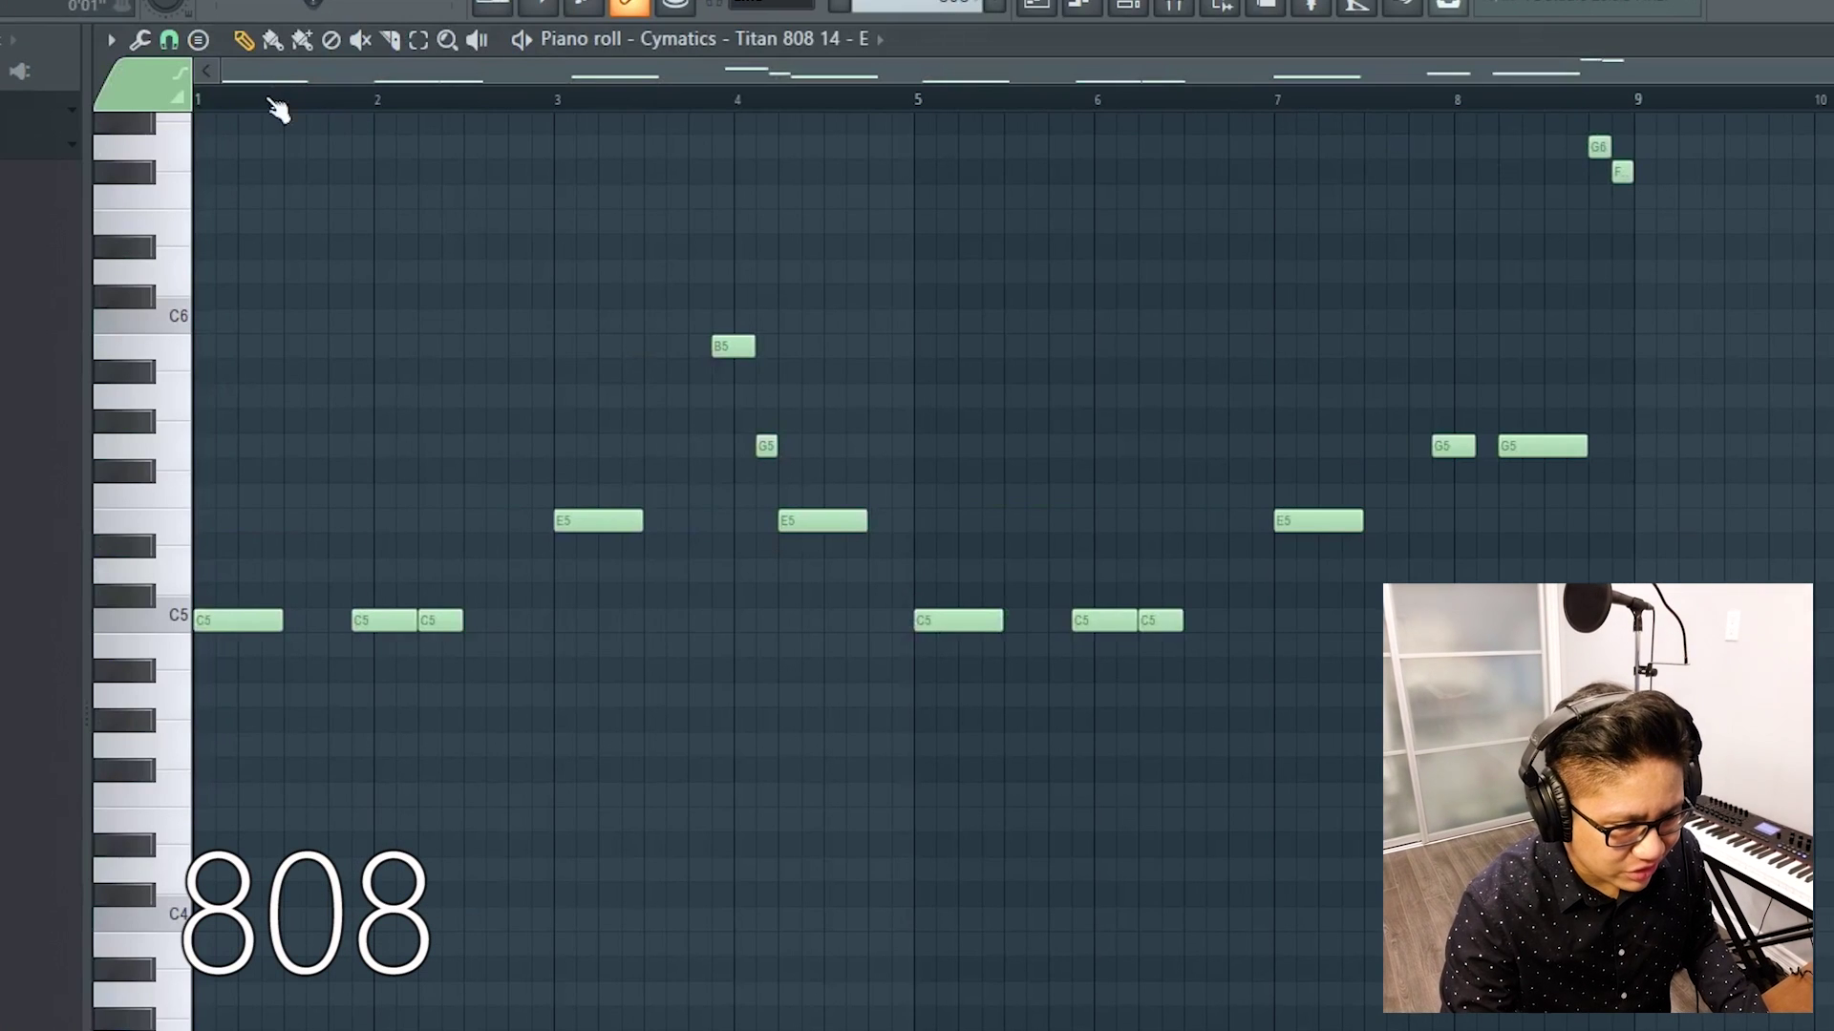
pyautogui.press('space')
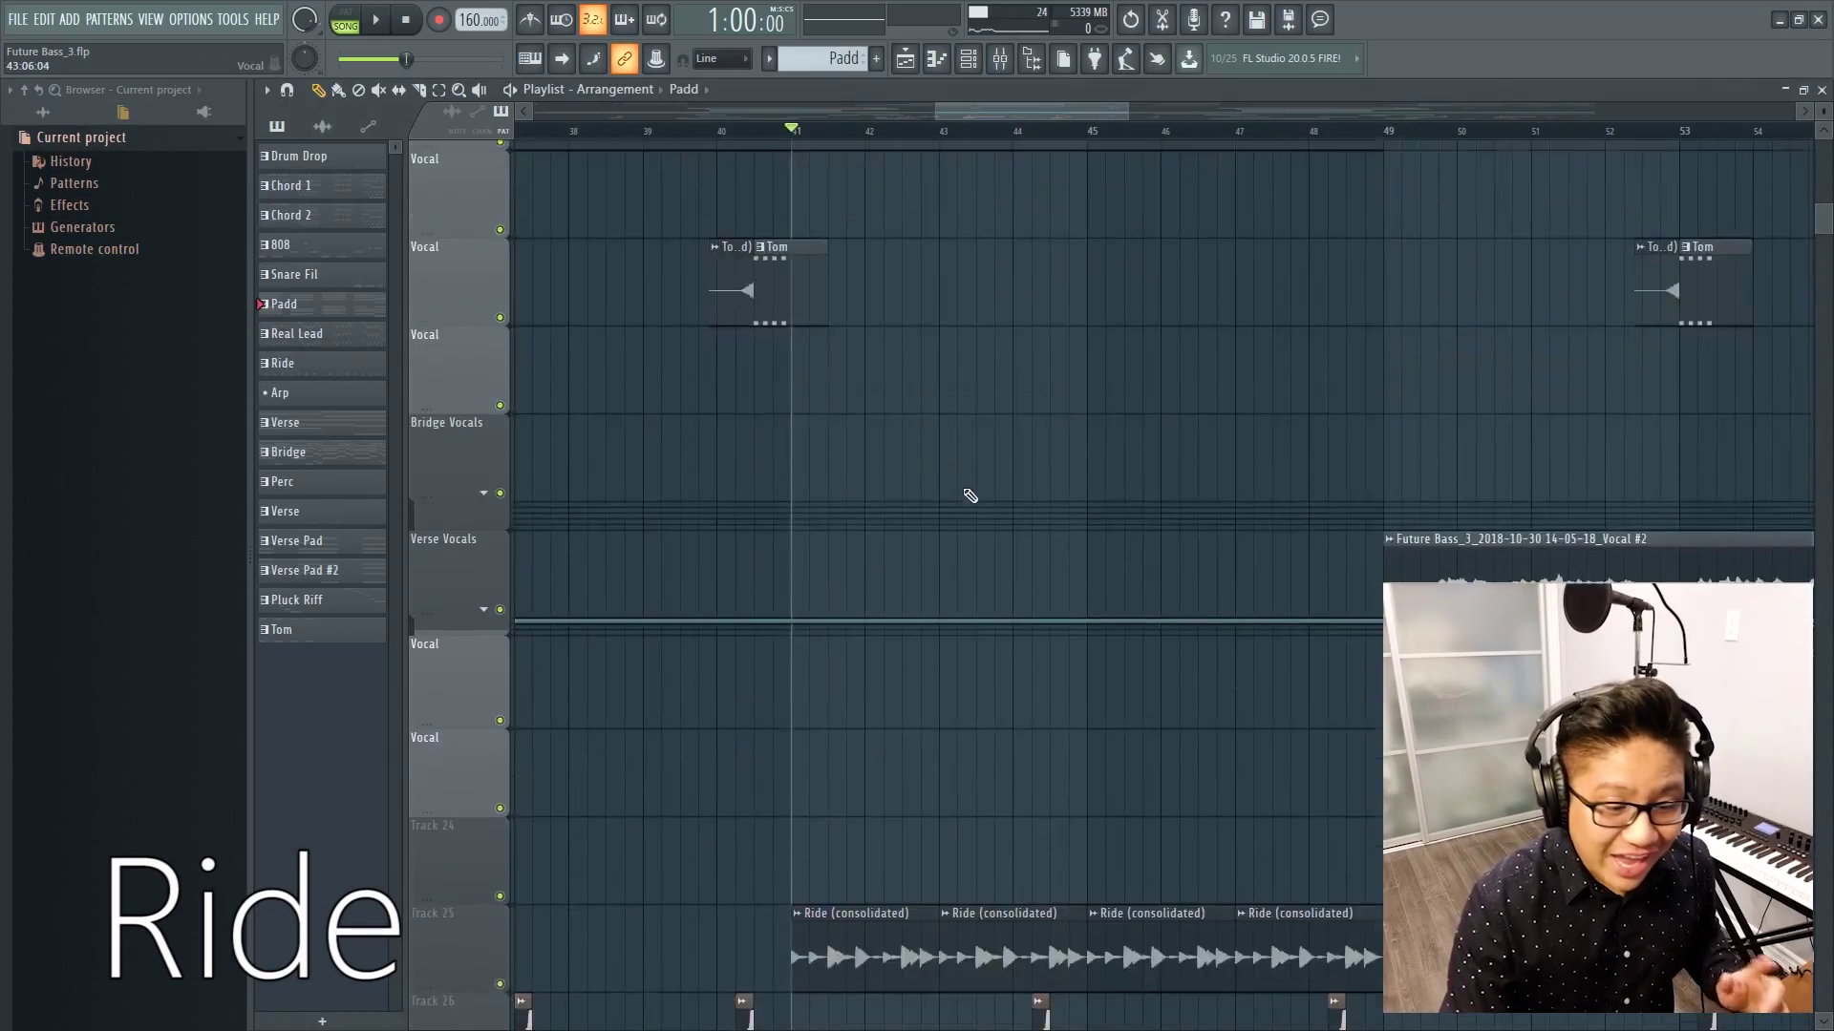
# Locate the Ride (consolidated) clips on Track 25 from bar 41 and mark them.
pyautogui.scroll(-5, 971, 496)
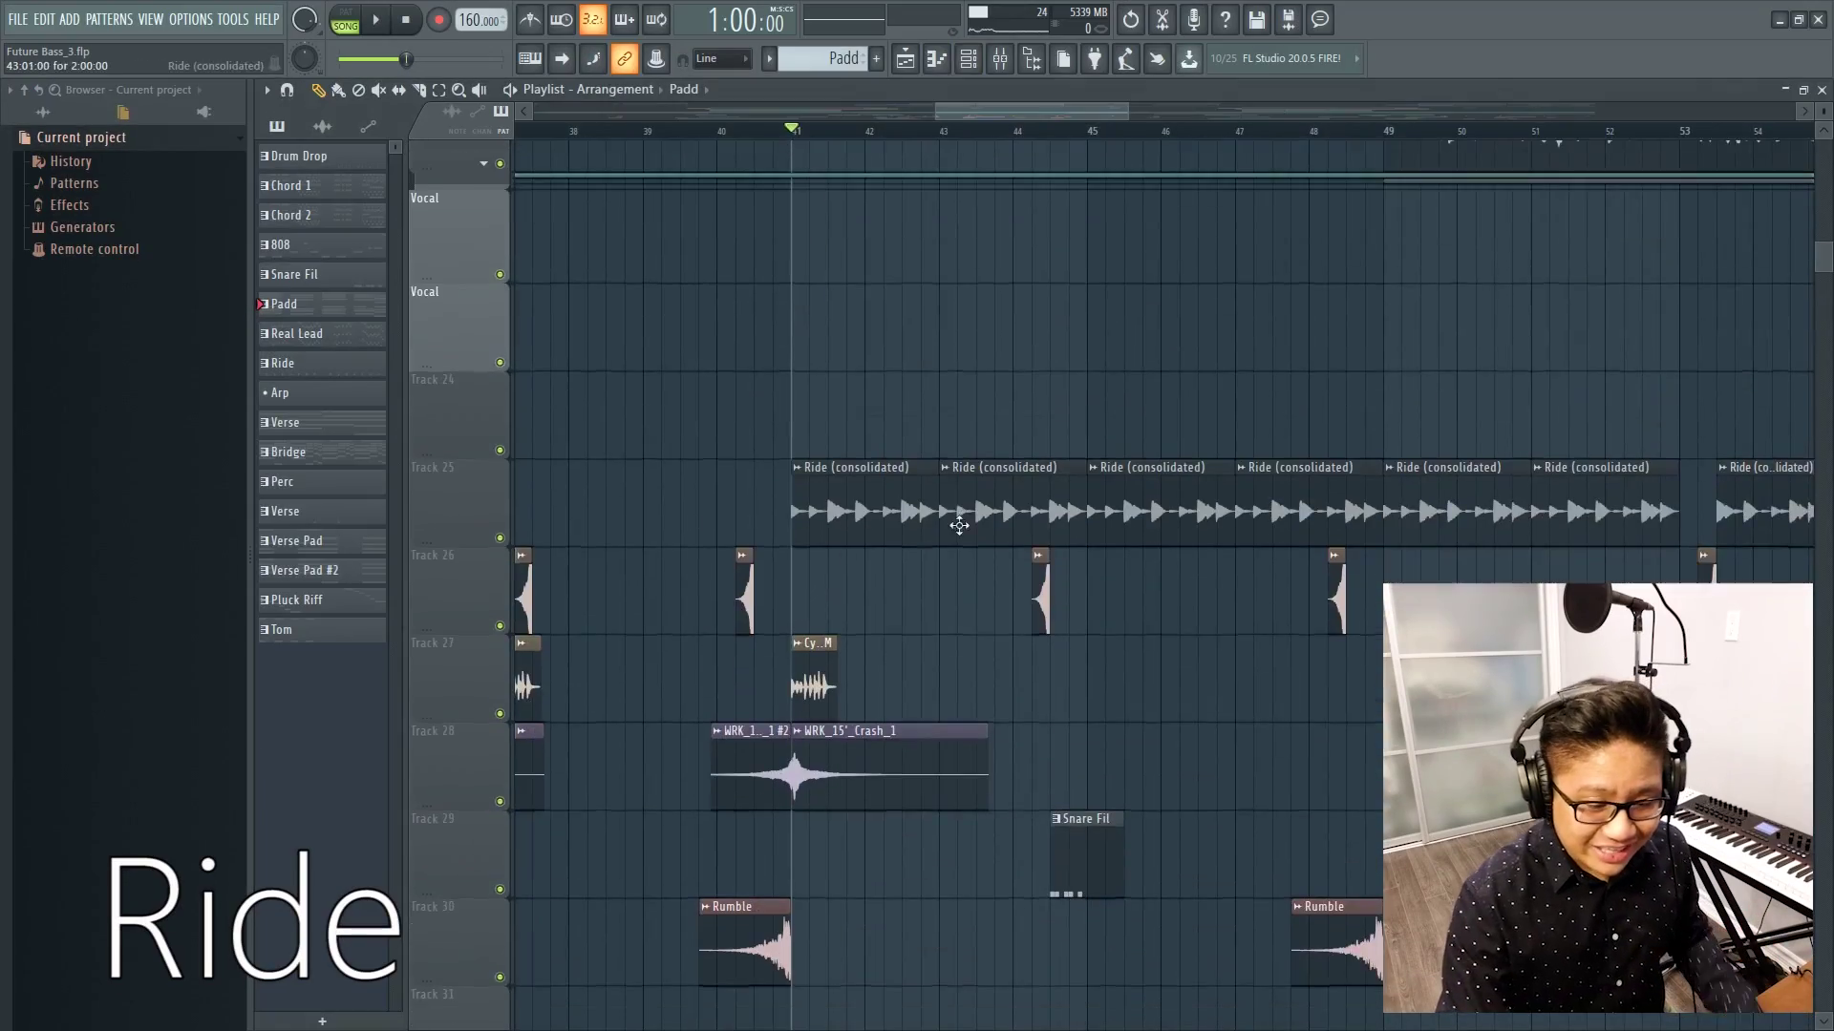
pyautogui.moveTo(908, 477); pyautogui.dragTo(1232, 502)
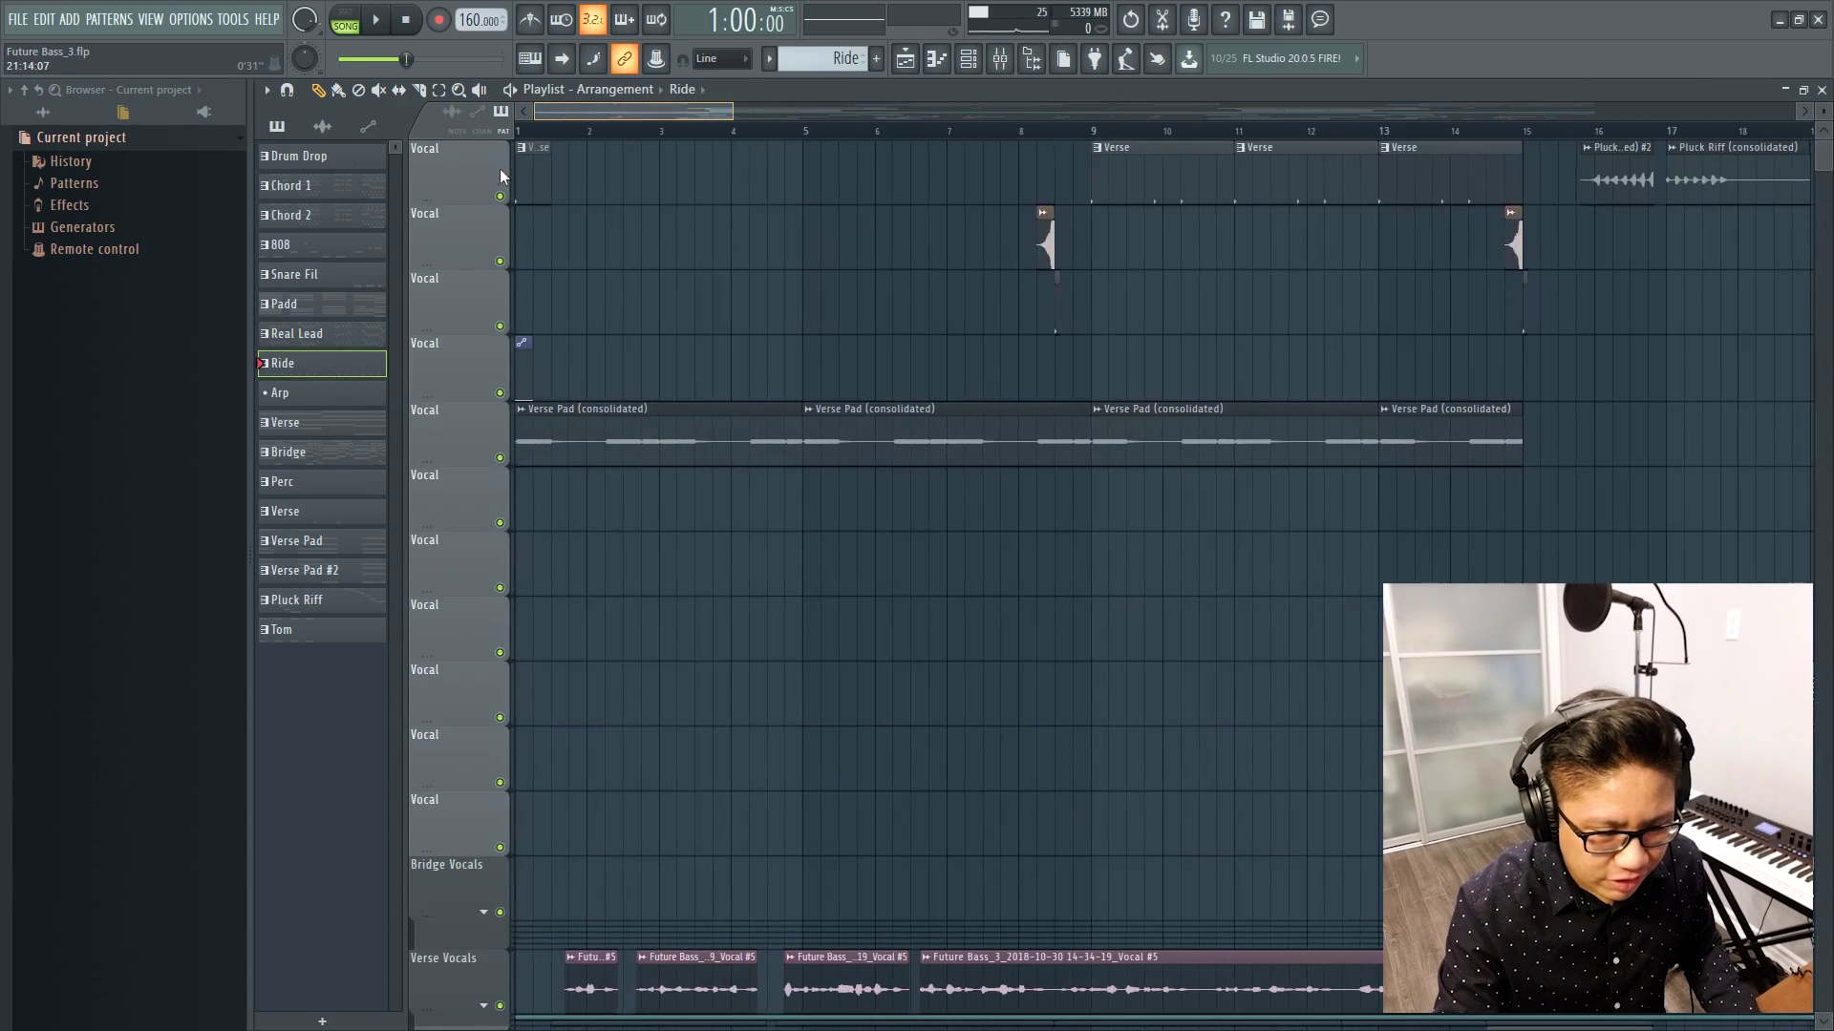
# Select the Verse Pad (consolidated) clips at the song's start and the Padd clip at bar 41.
pyautogui.moveTo(1574, 460); pyautogui.dragTo(577, 406)
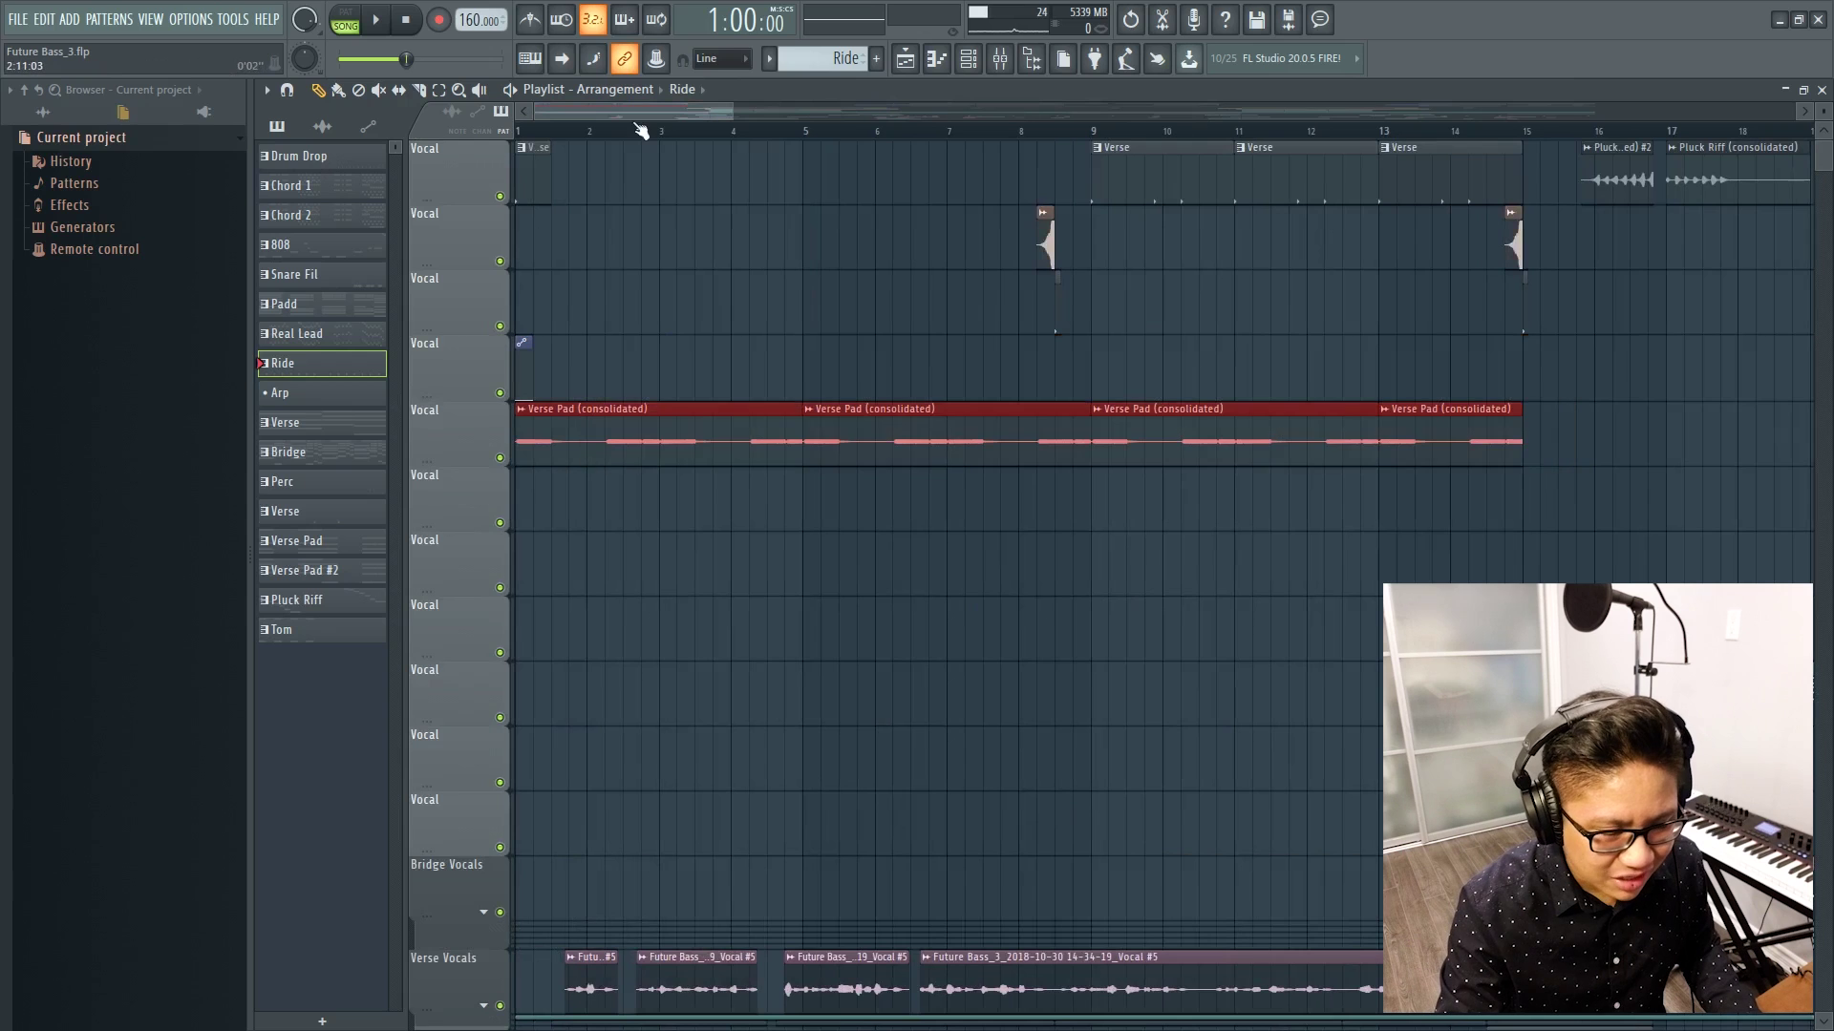
pyautogui.moveTo(622, 109); pyautogui.dragTo(1011, 187)
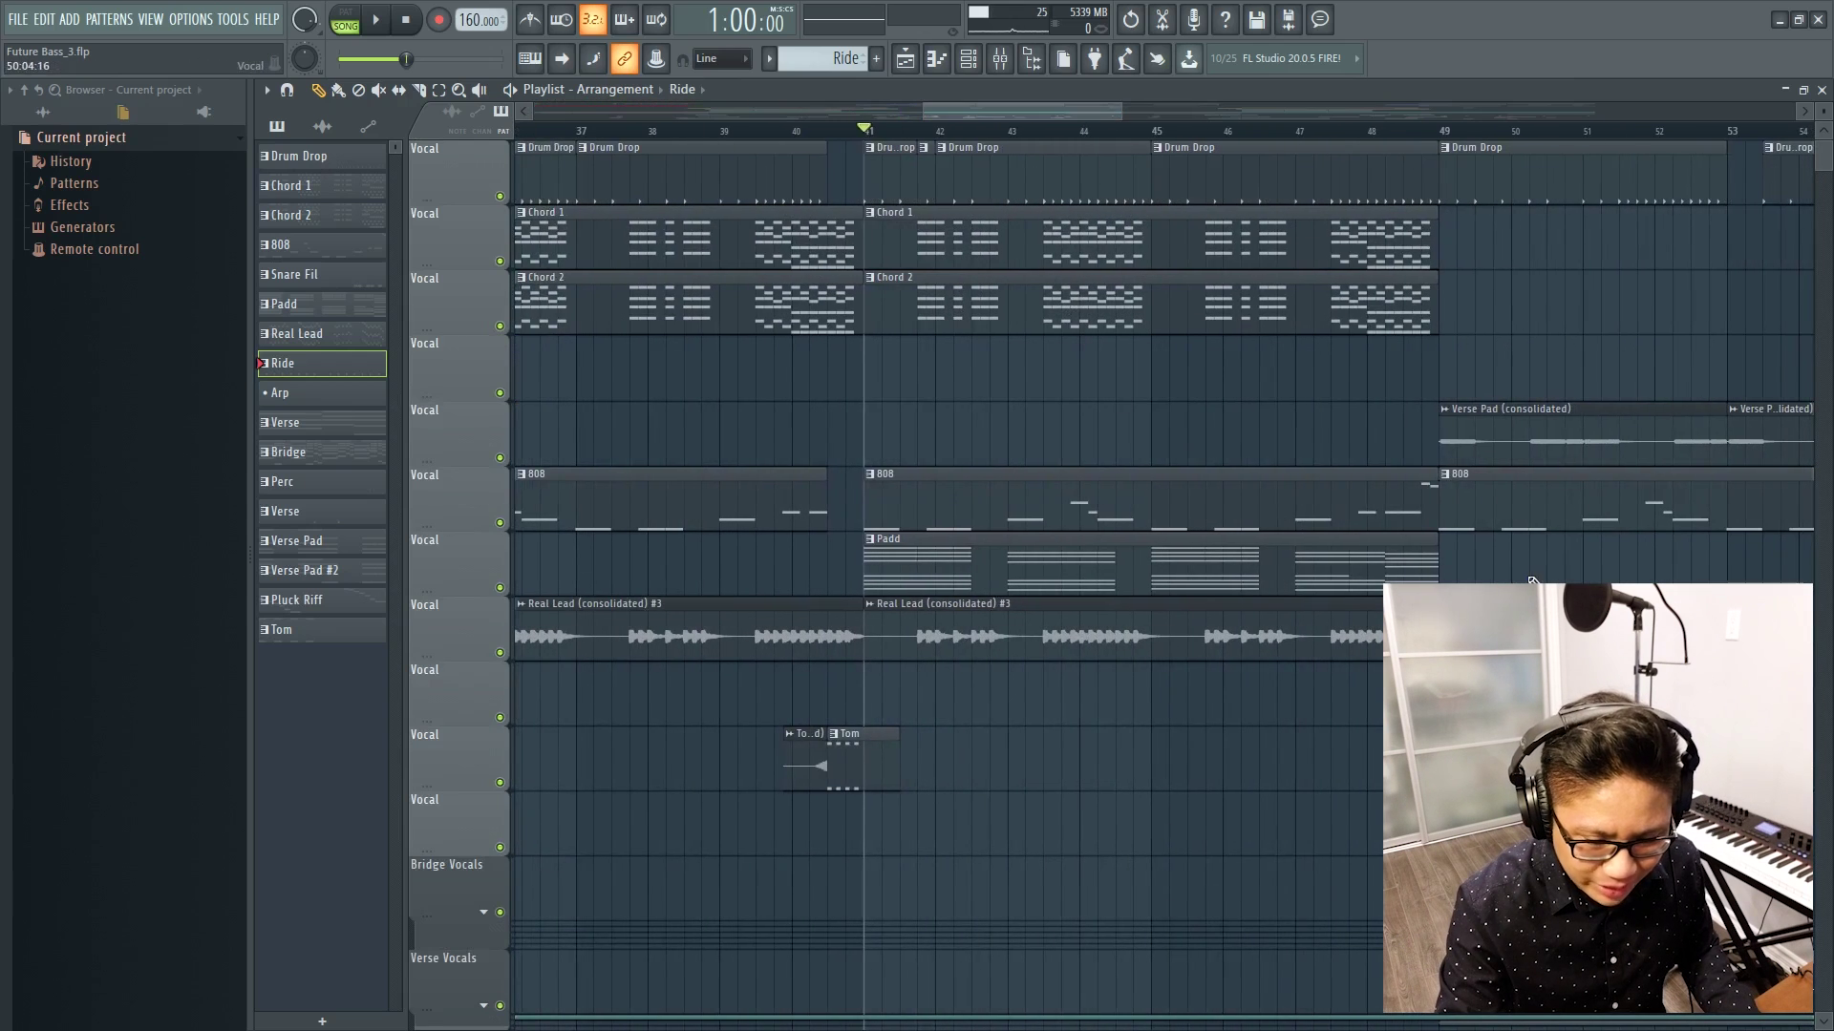
pyautogui.moveTo(1516, 573); pyautogui.dragTo(994, 551)
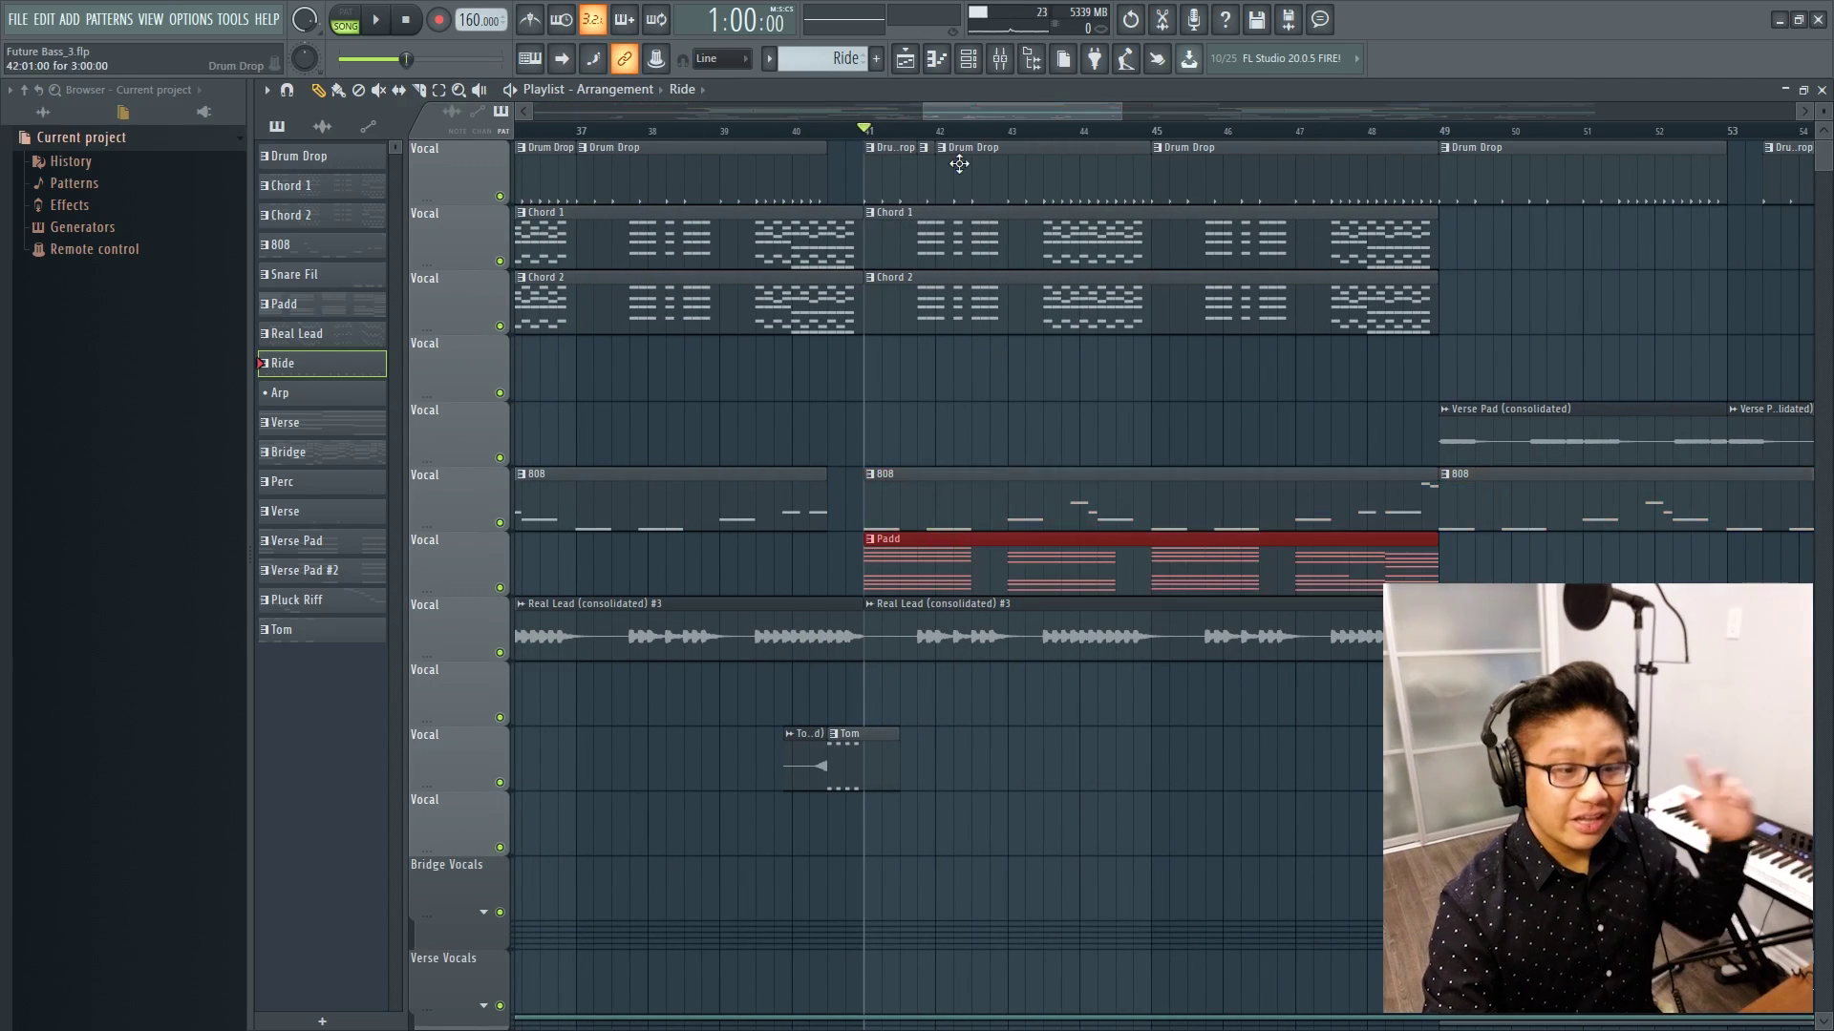
# Solo the Padd track, unmute the Verse Pad track as well, and play the verse from the start.
pyautogui.rightClick(500, 588)
pyautogui.press('space')
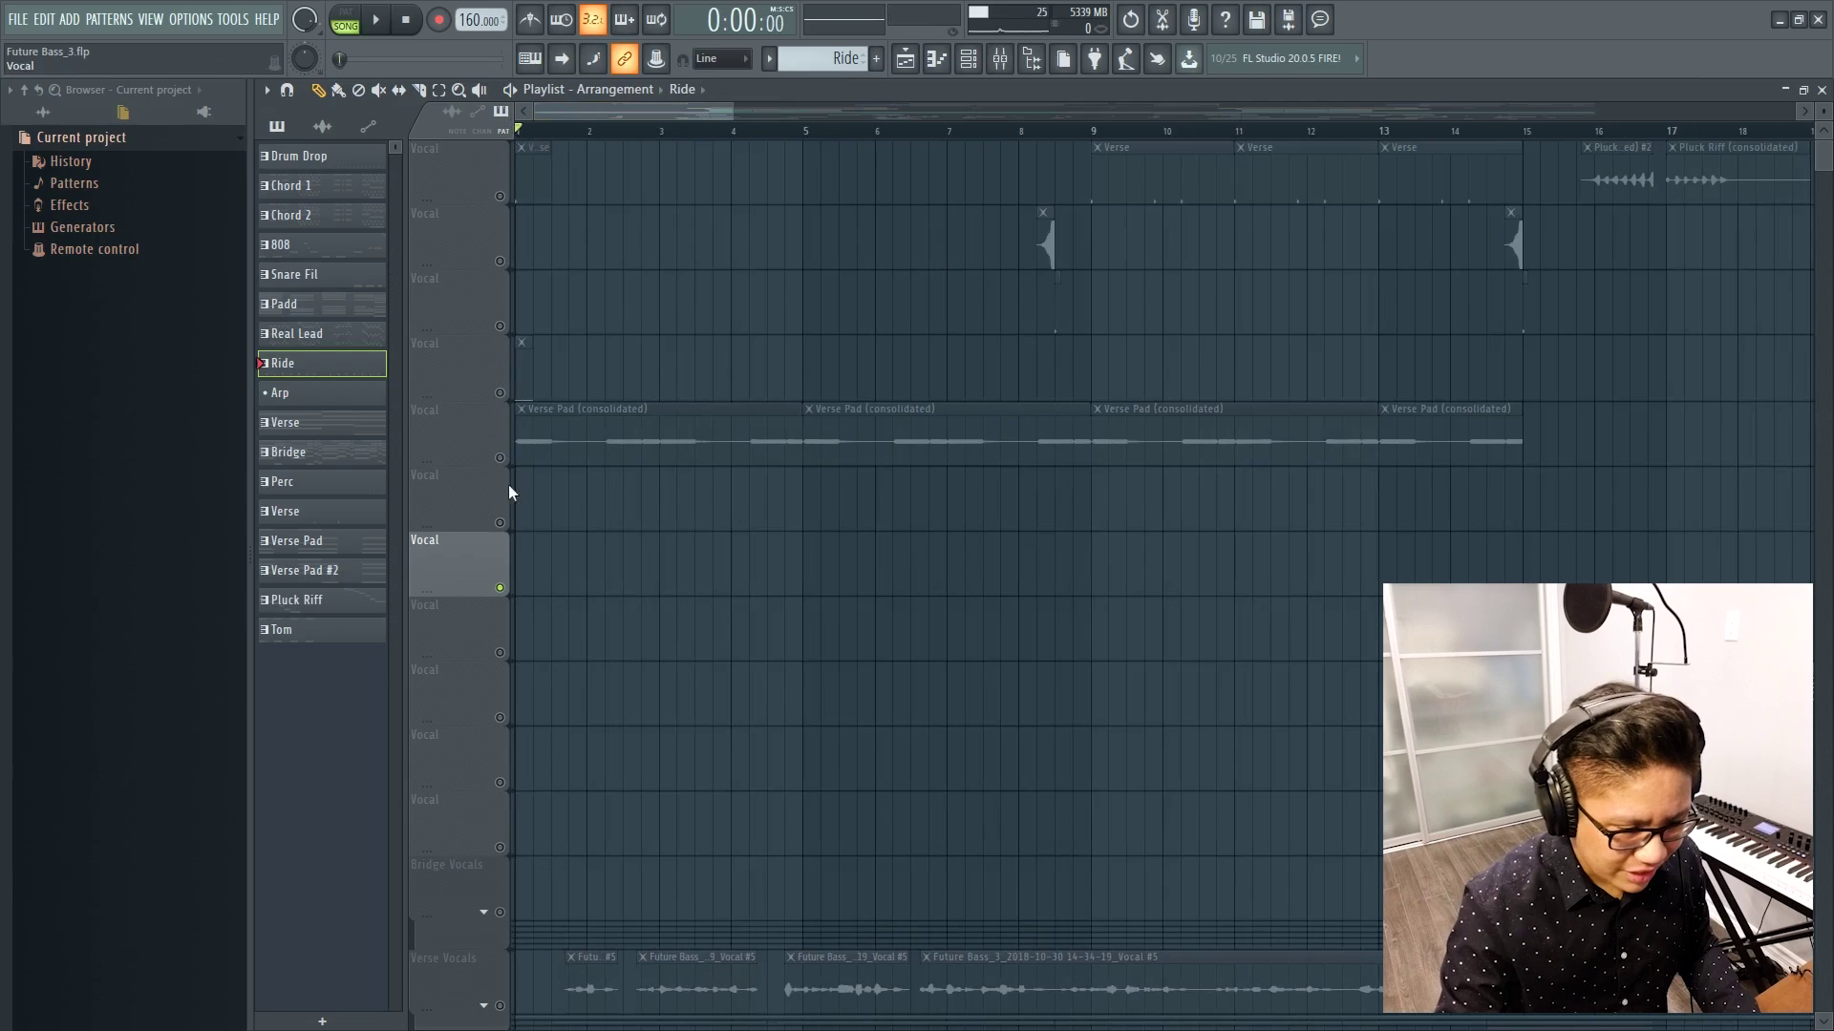
pyautogui.click(499, 457)
pyautogui.press('space')
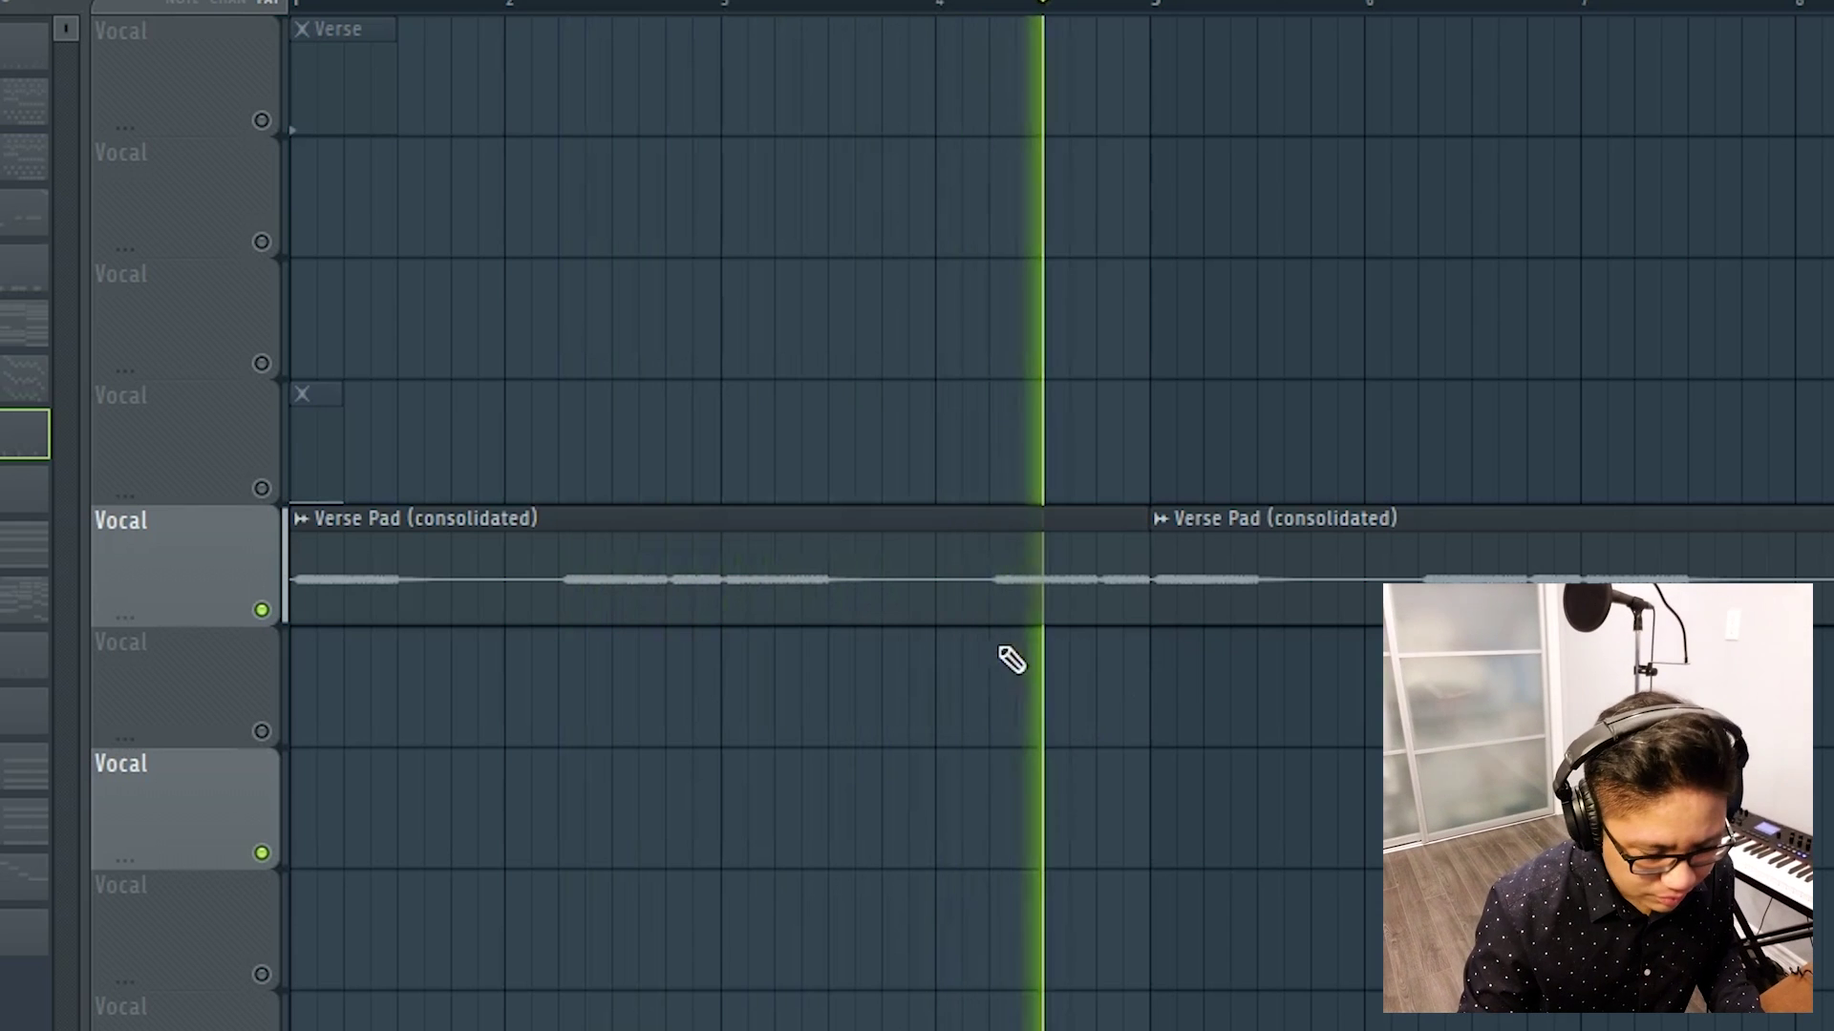
# Unmute the Verse pattern track and the Ride clips on Track 25 to hear them with the verse pad.
pyautogui.moveTo(349, 2); pyautogui.dragTo(376, 2)
pyautogui.click(261, 120)
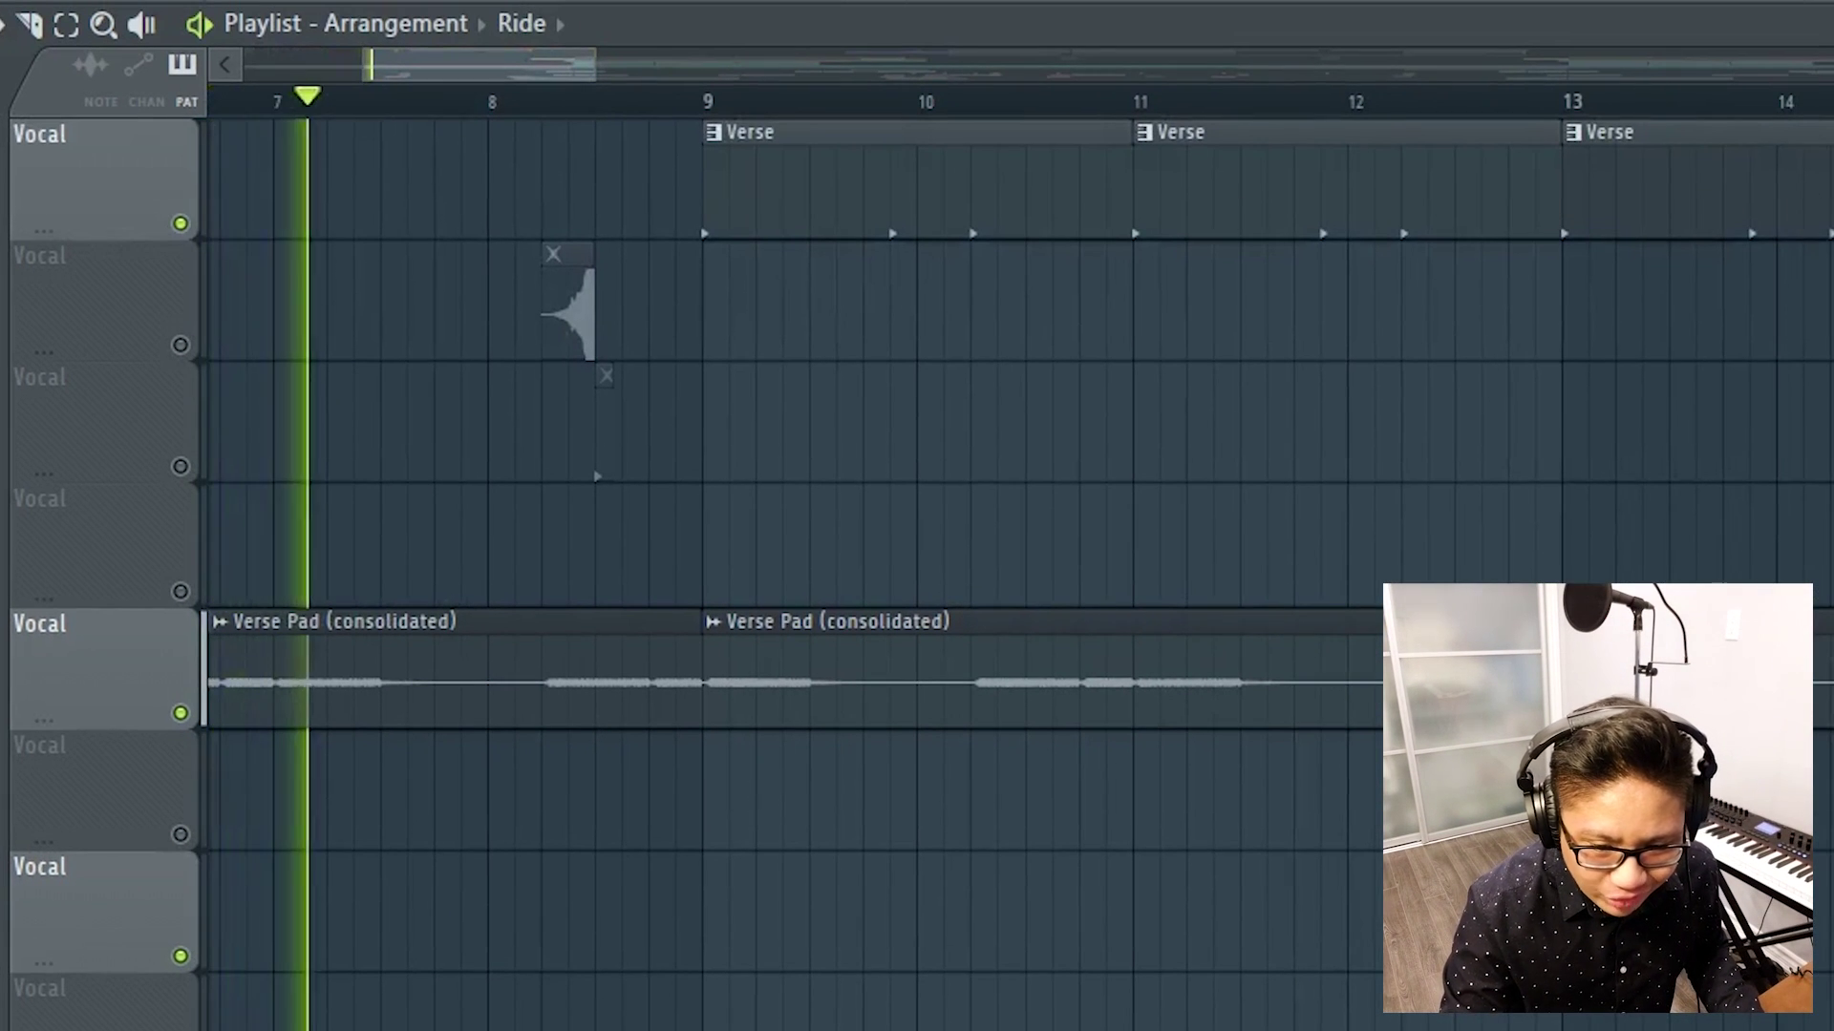
pyautogui.moveTo(1829, 77); pyautogui.dragTo(1096, 75)
pyautogui.moveTo(1014, 175); pyautogui.dragTo(1014, 176)
pyautogui.keyDown('ctrl'); pyautogui.click(1050, 393); pyautogui.keyUp('ctrl')
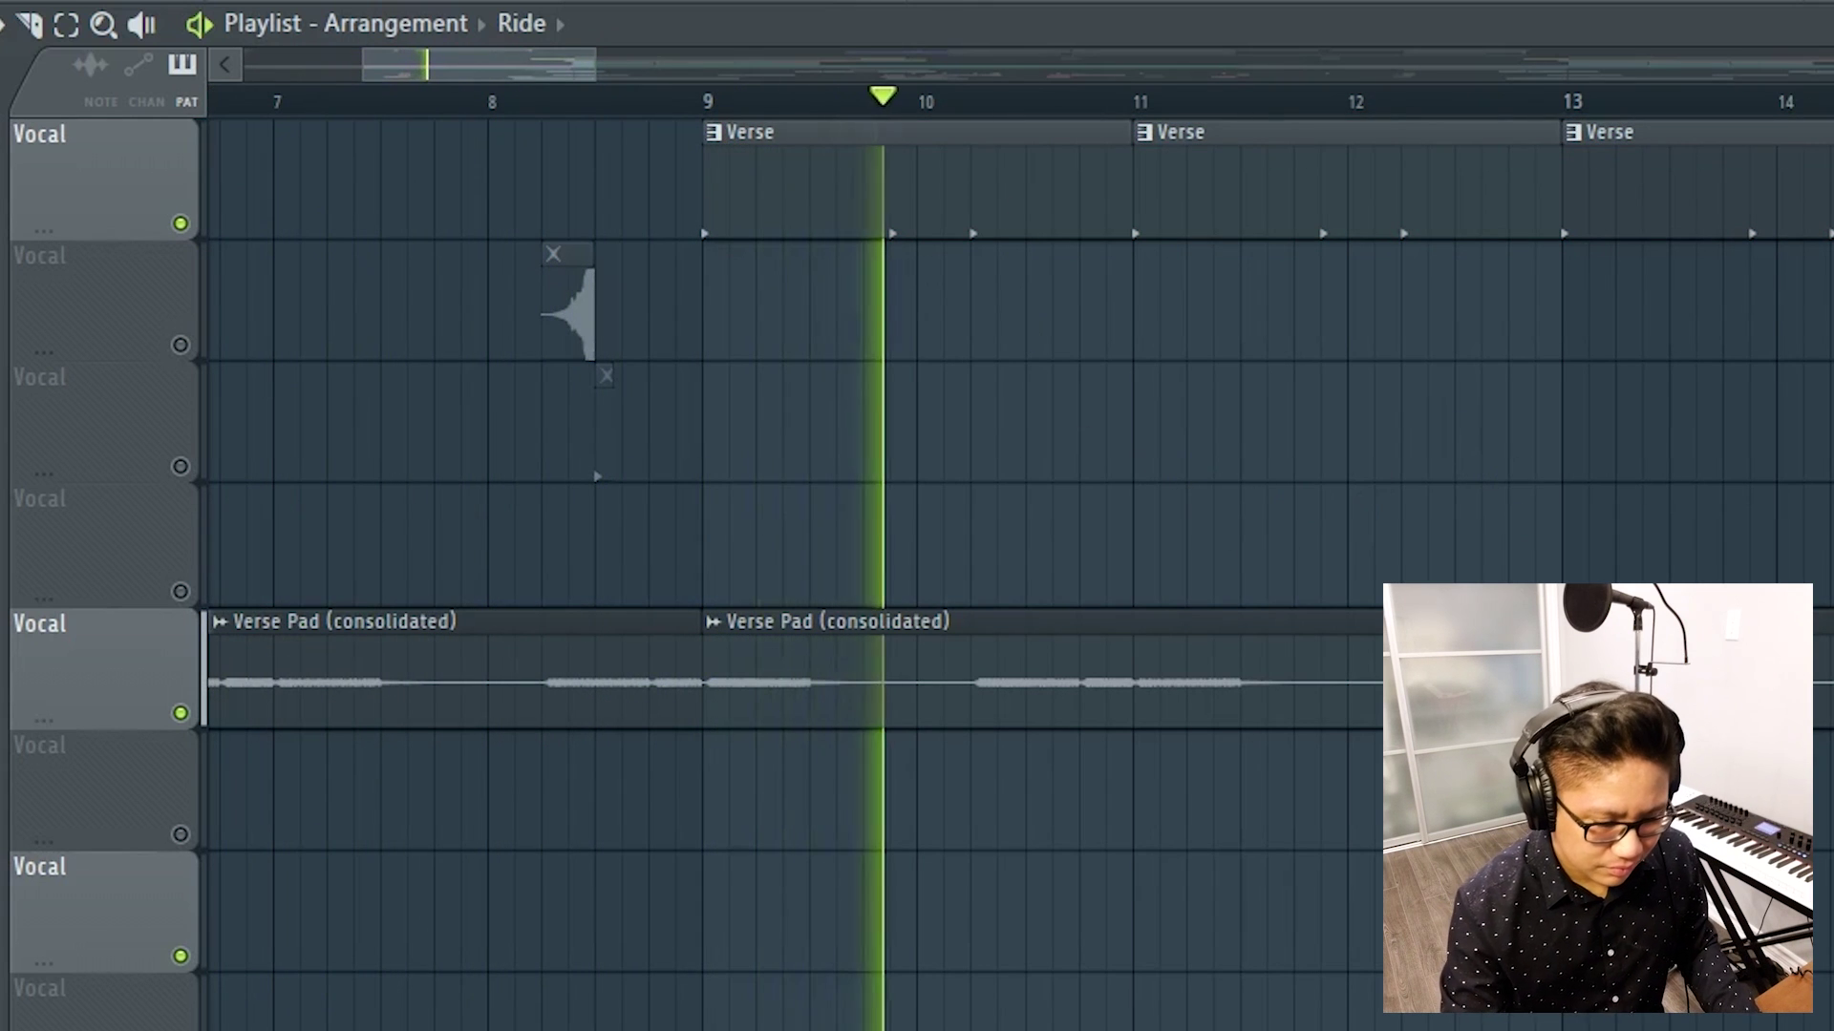
pyautogui.scroll(-5, 1302, 1023)
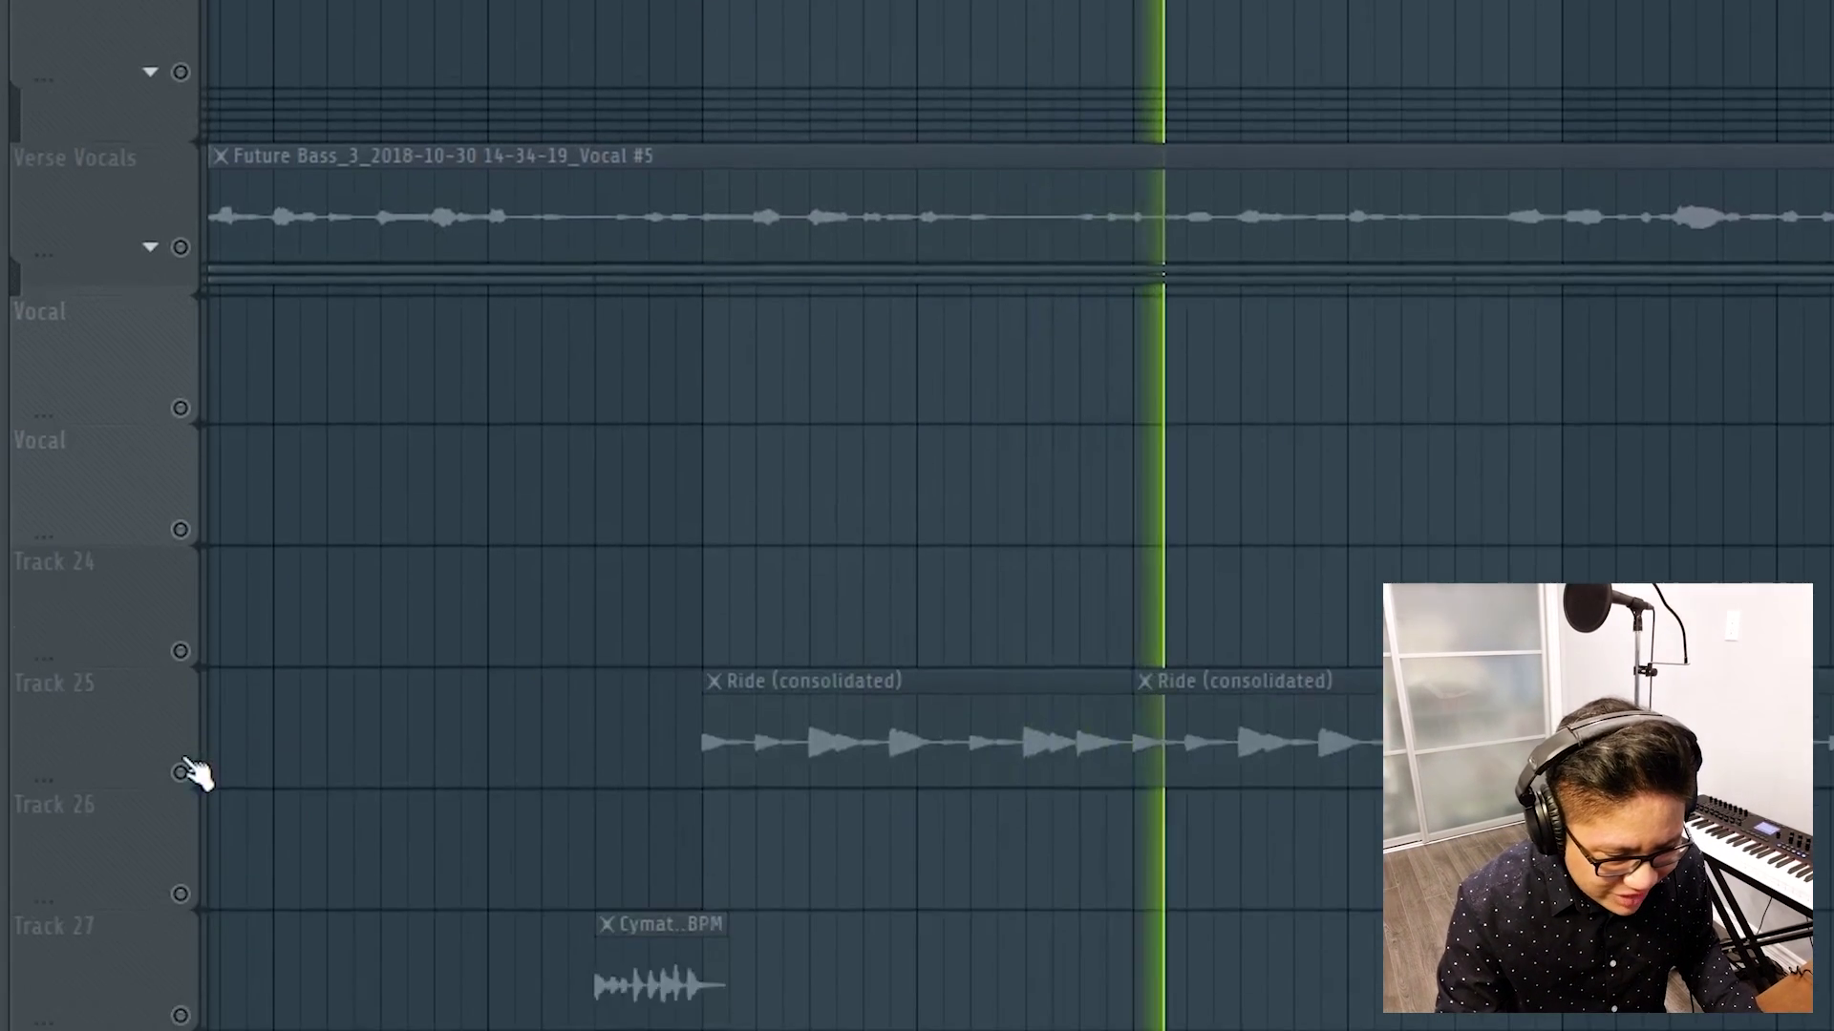
pyautogui.click(183, 769)
# Examine the verse arrangement and find the Pluck Riff (consolidated) clips around bars 16 to 19.
pyautogui.scroll(-6, 1429, 1)
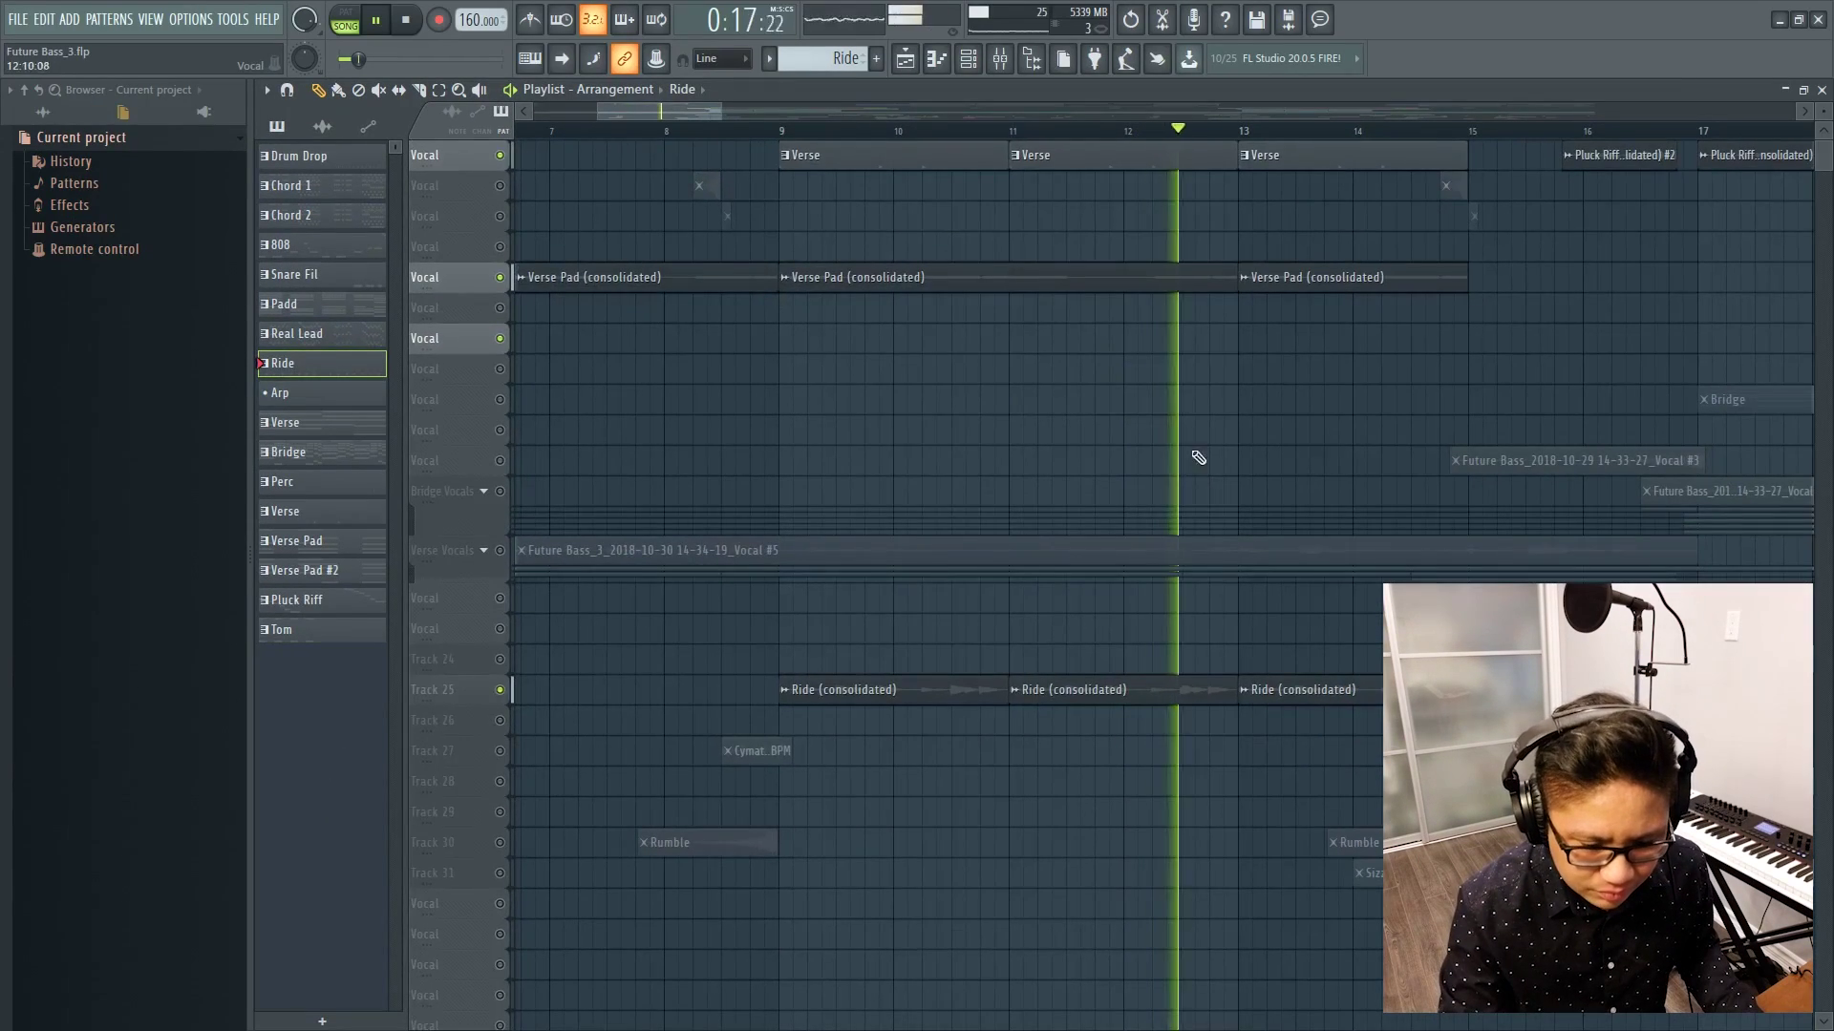
pyautogui.scroll(1, 1218, 420)
pyautogui.scroll(1, 1222, 420)
pyautogui.scroll(2, 1226, 414)
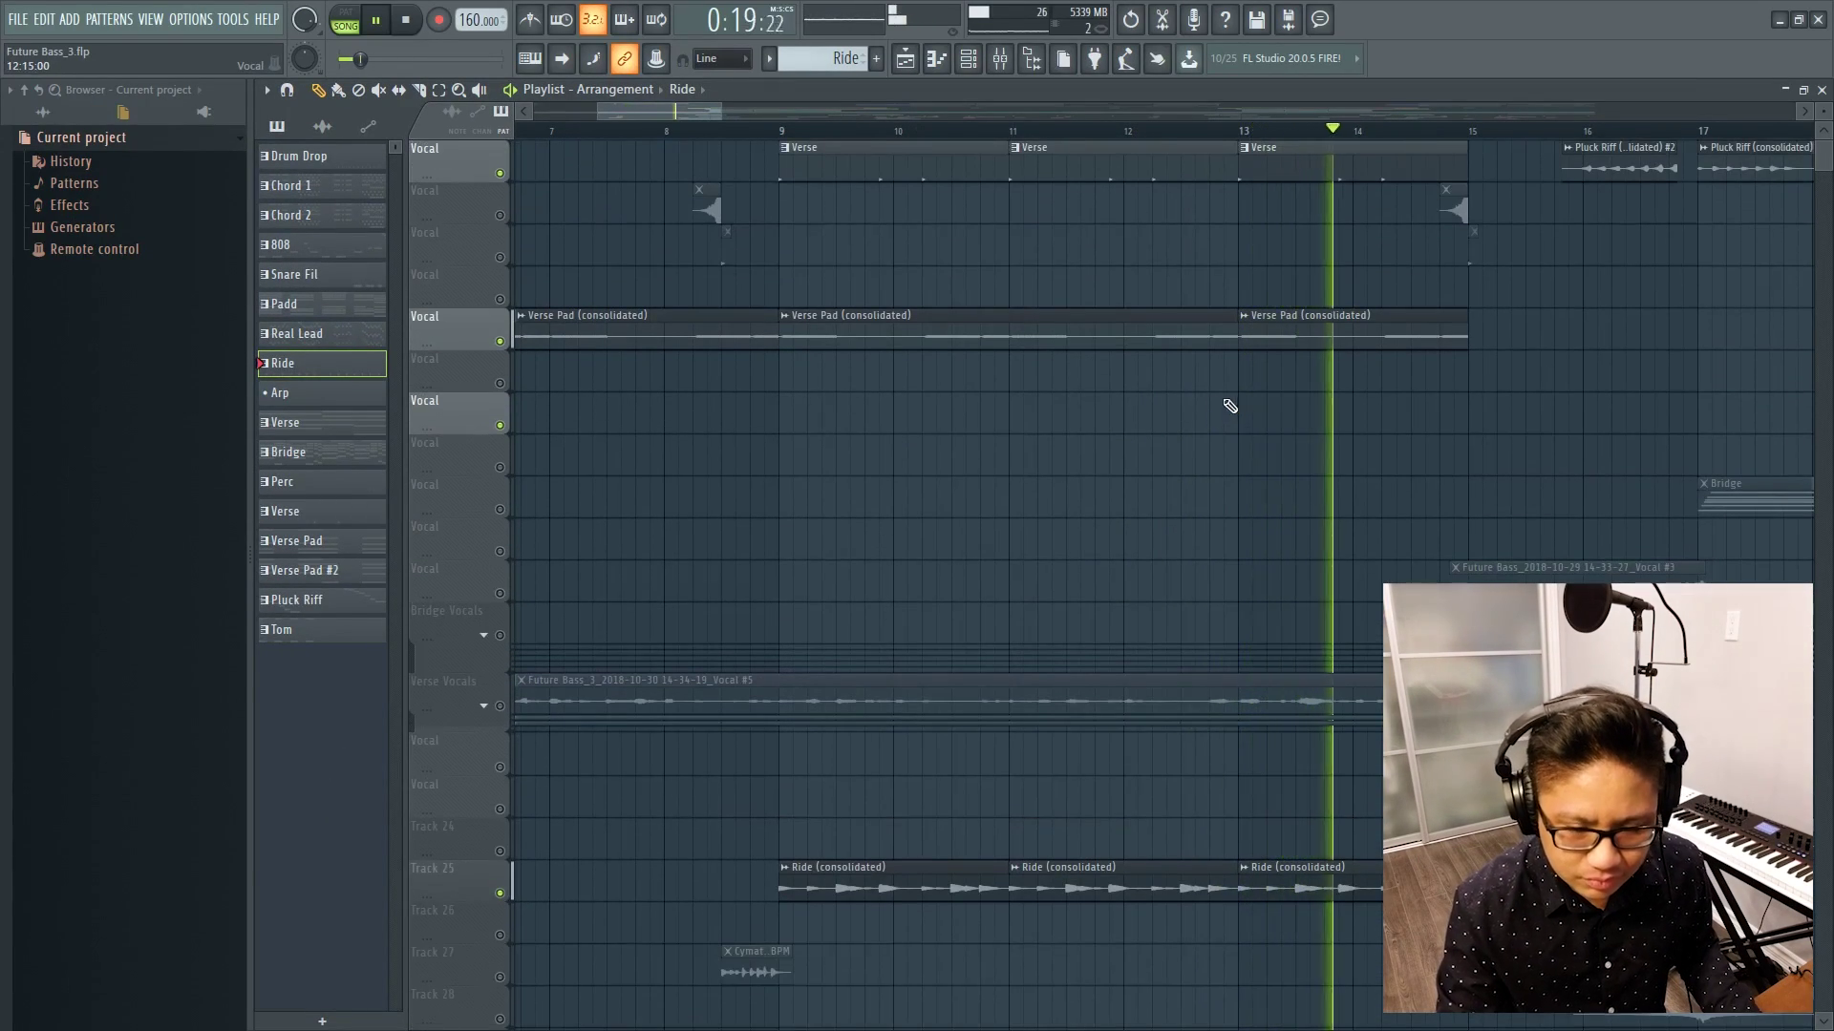
pyautogui.scroll(-1, 1225, 401)
pyautogui.moveTo(685, 116); pyautogui.dragTo(713, 112)
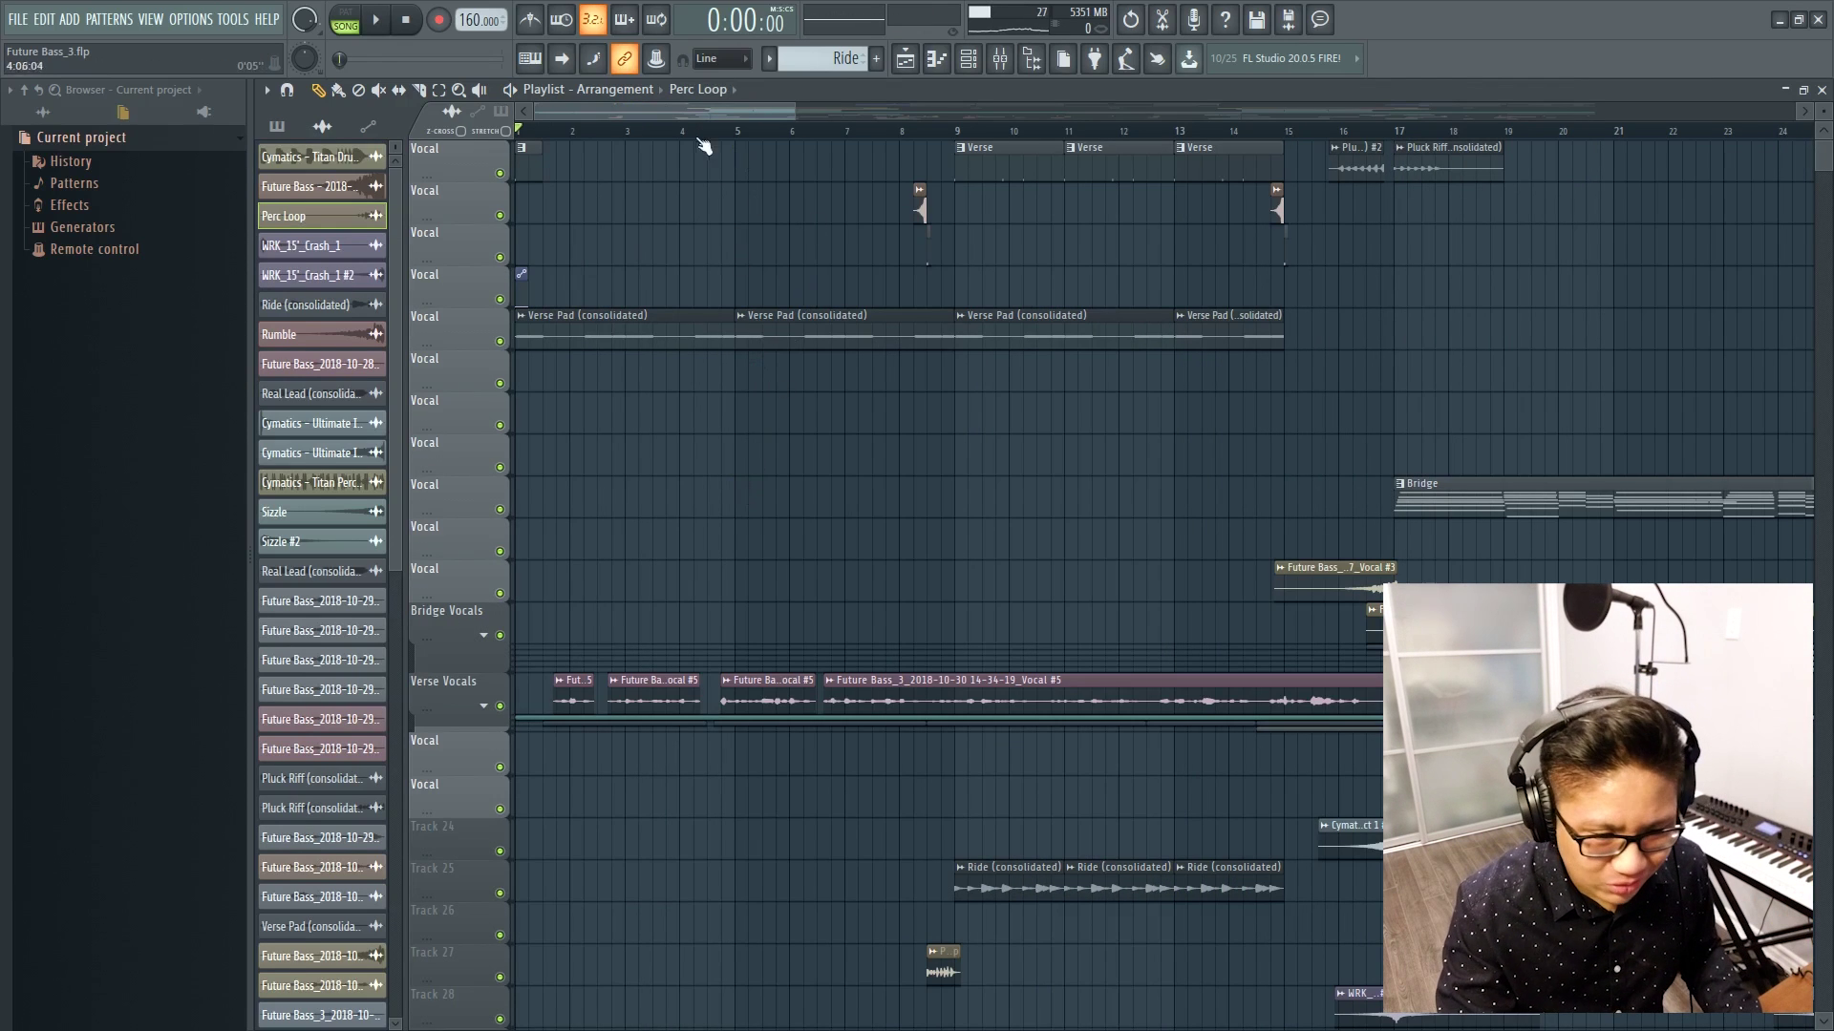
pyautogui.moveTo(682, 116); pyautogui.dragTo(775, 111)
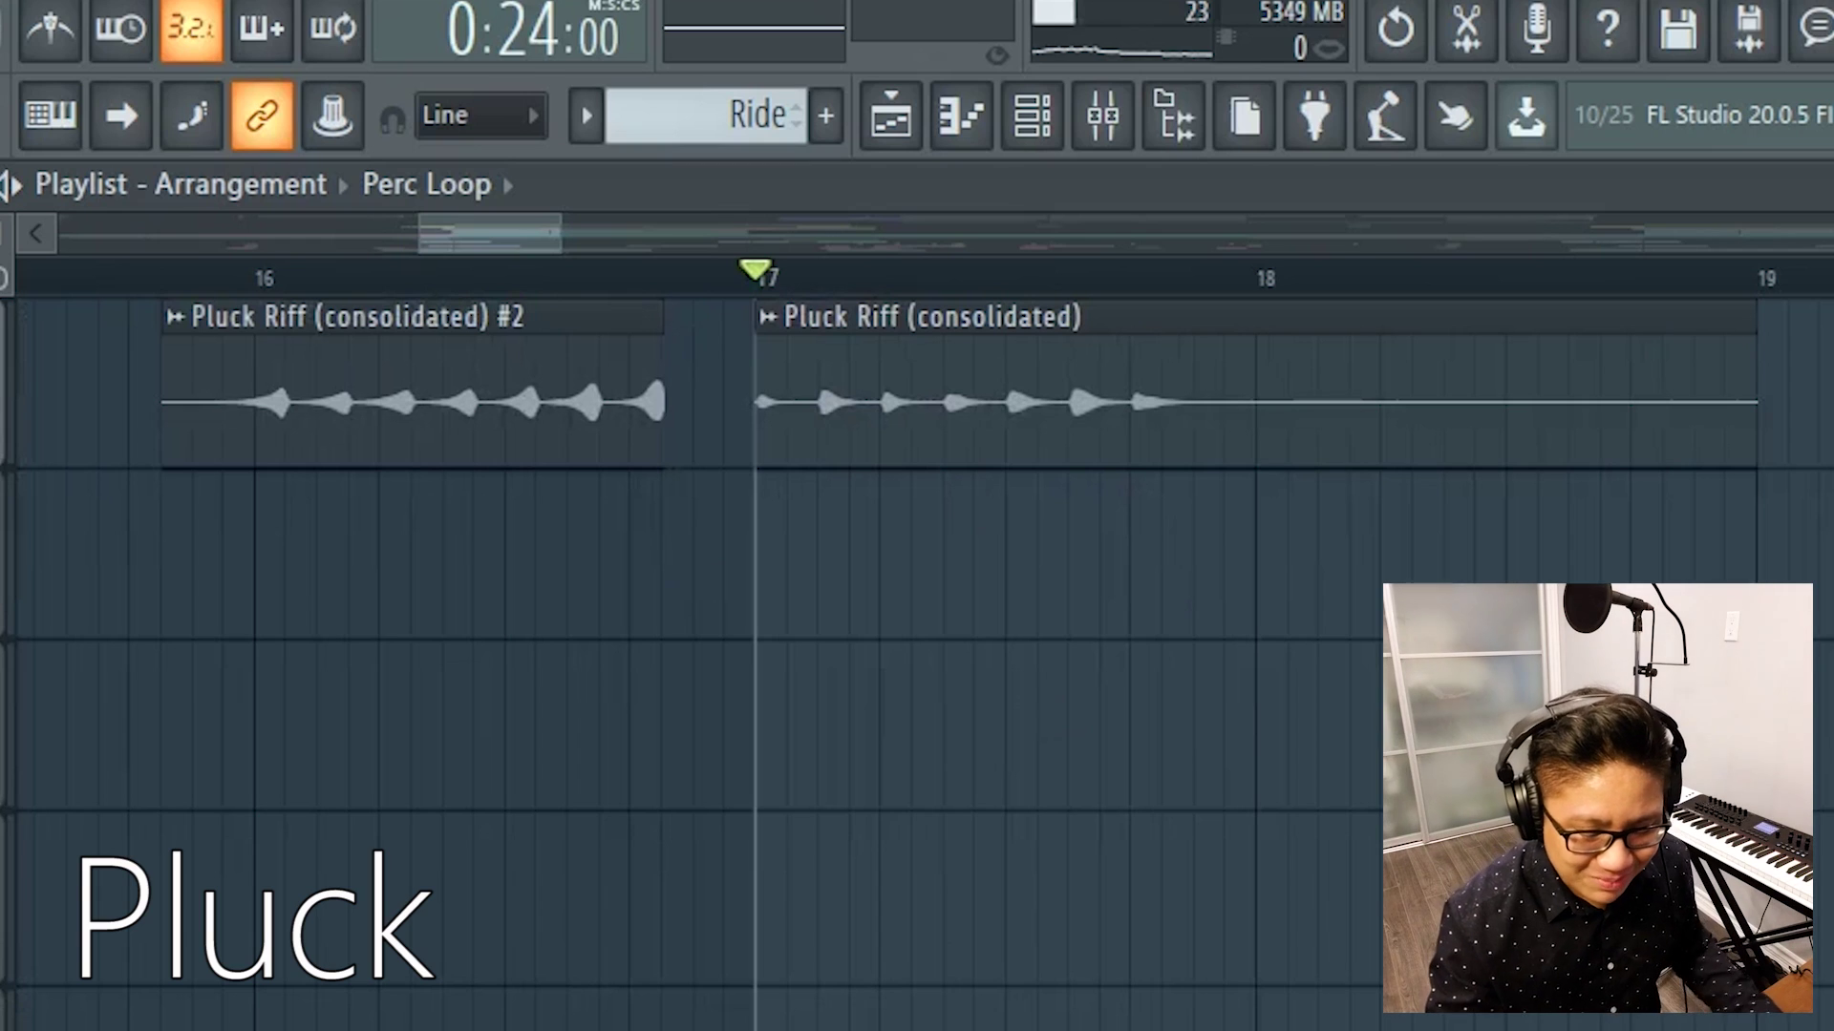
# Play the Pluck Riff (consolidated) clip at bar 17, and play from just before its next clips at bar 25.
pyautogui.press('space')
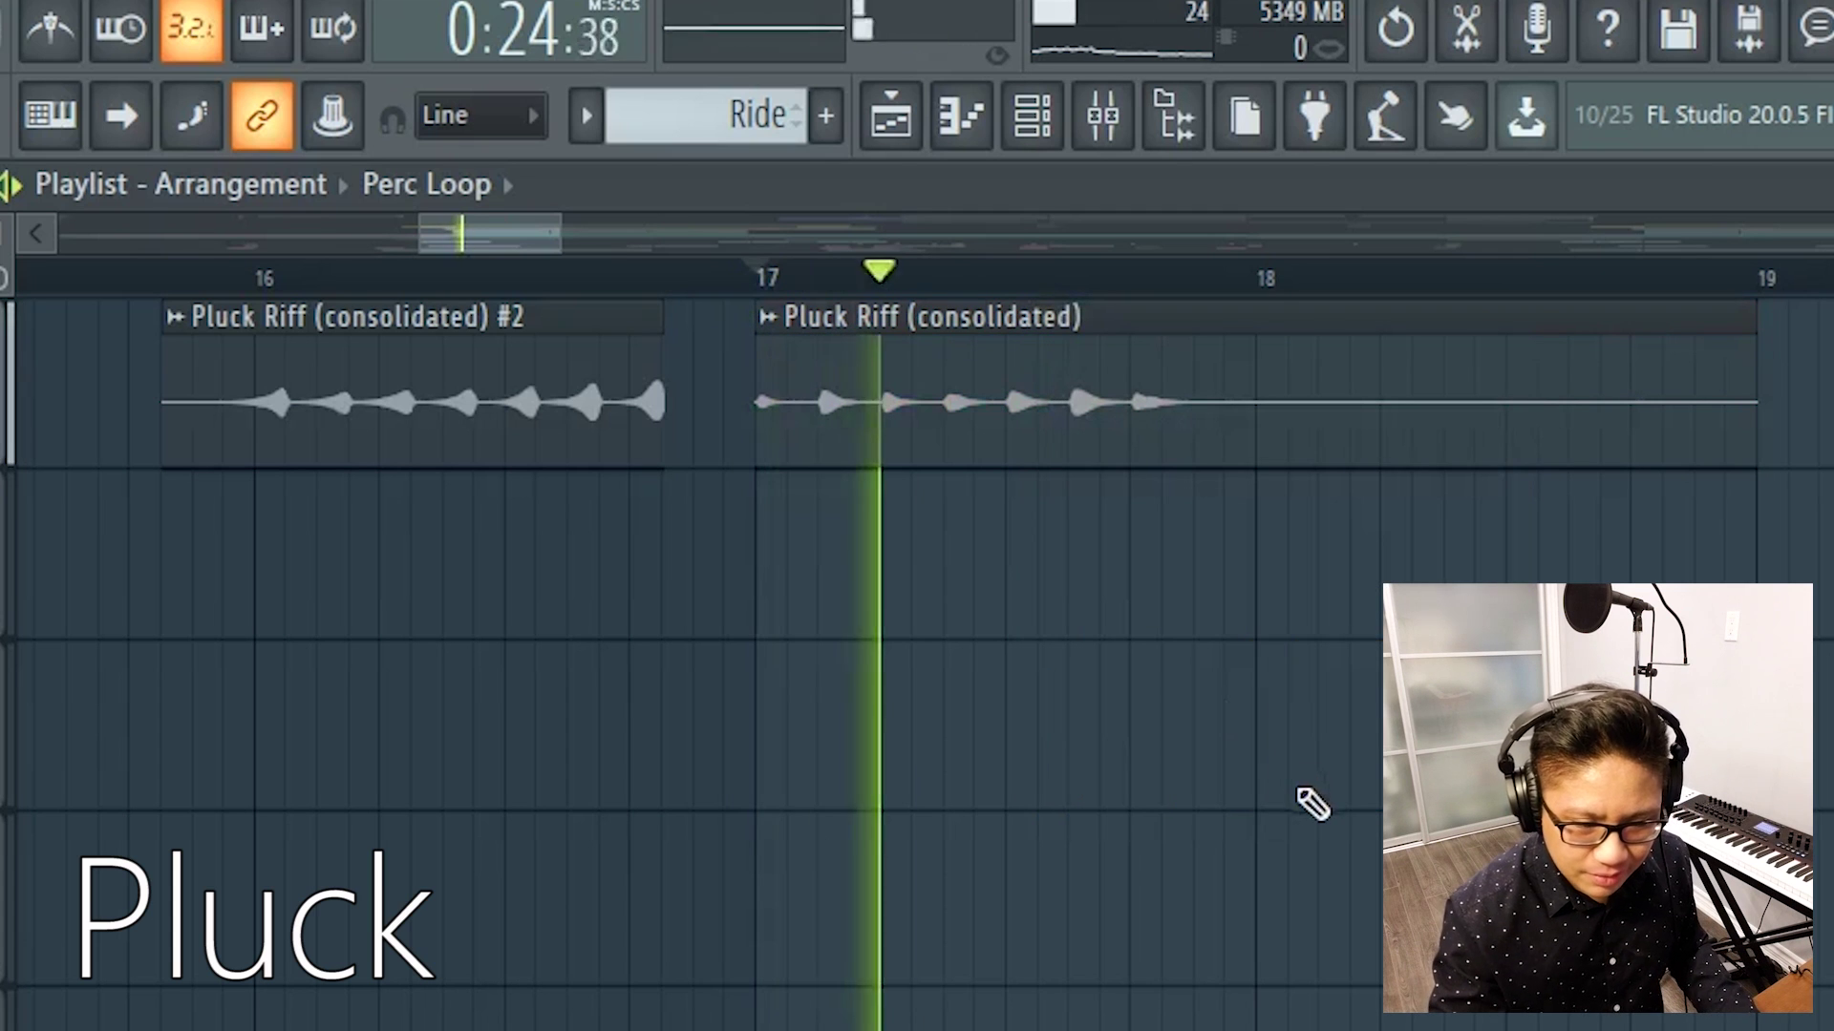
pyautogui.moveTo(539, 251); pyautogui.dragTo(874, 310)
pyautogui.click(861, 292)
pyautogui.press('space')
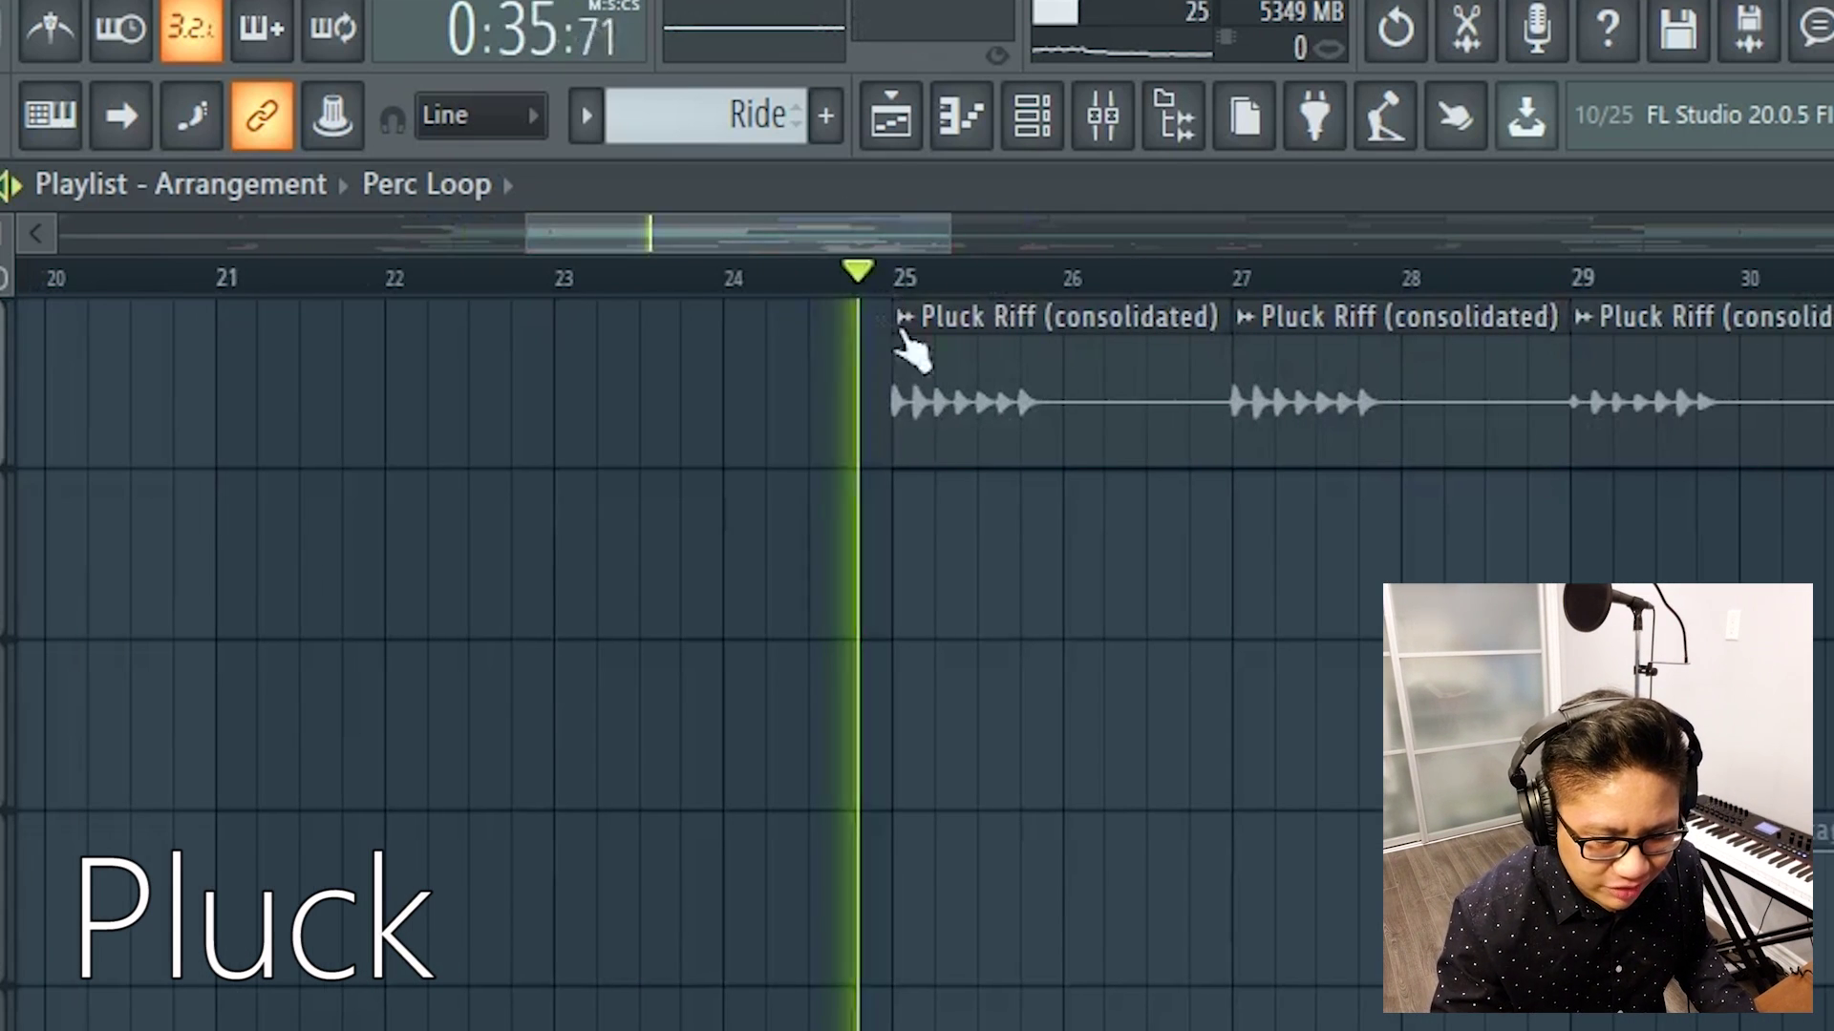
pyautogui.press('space')
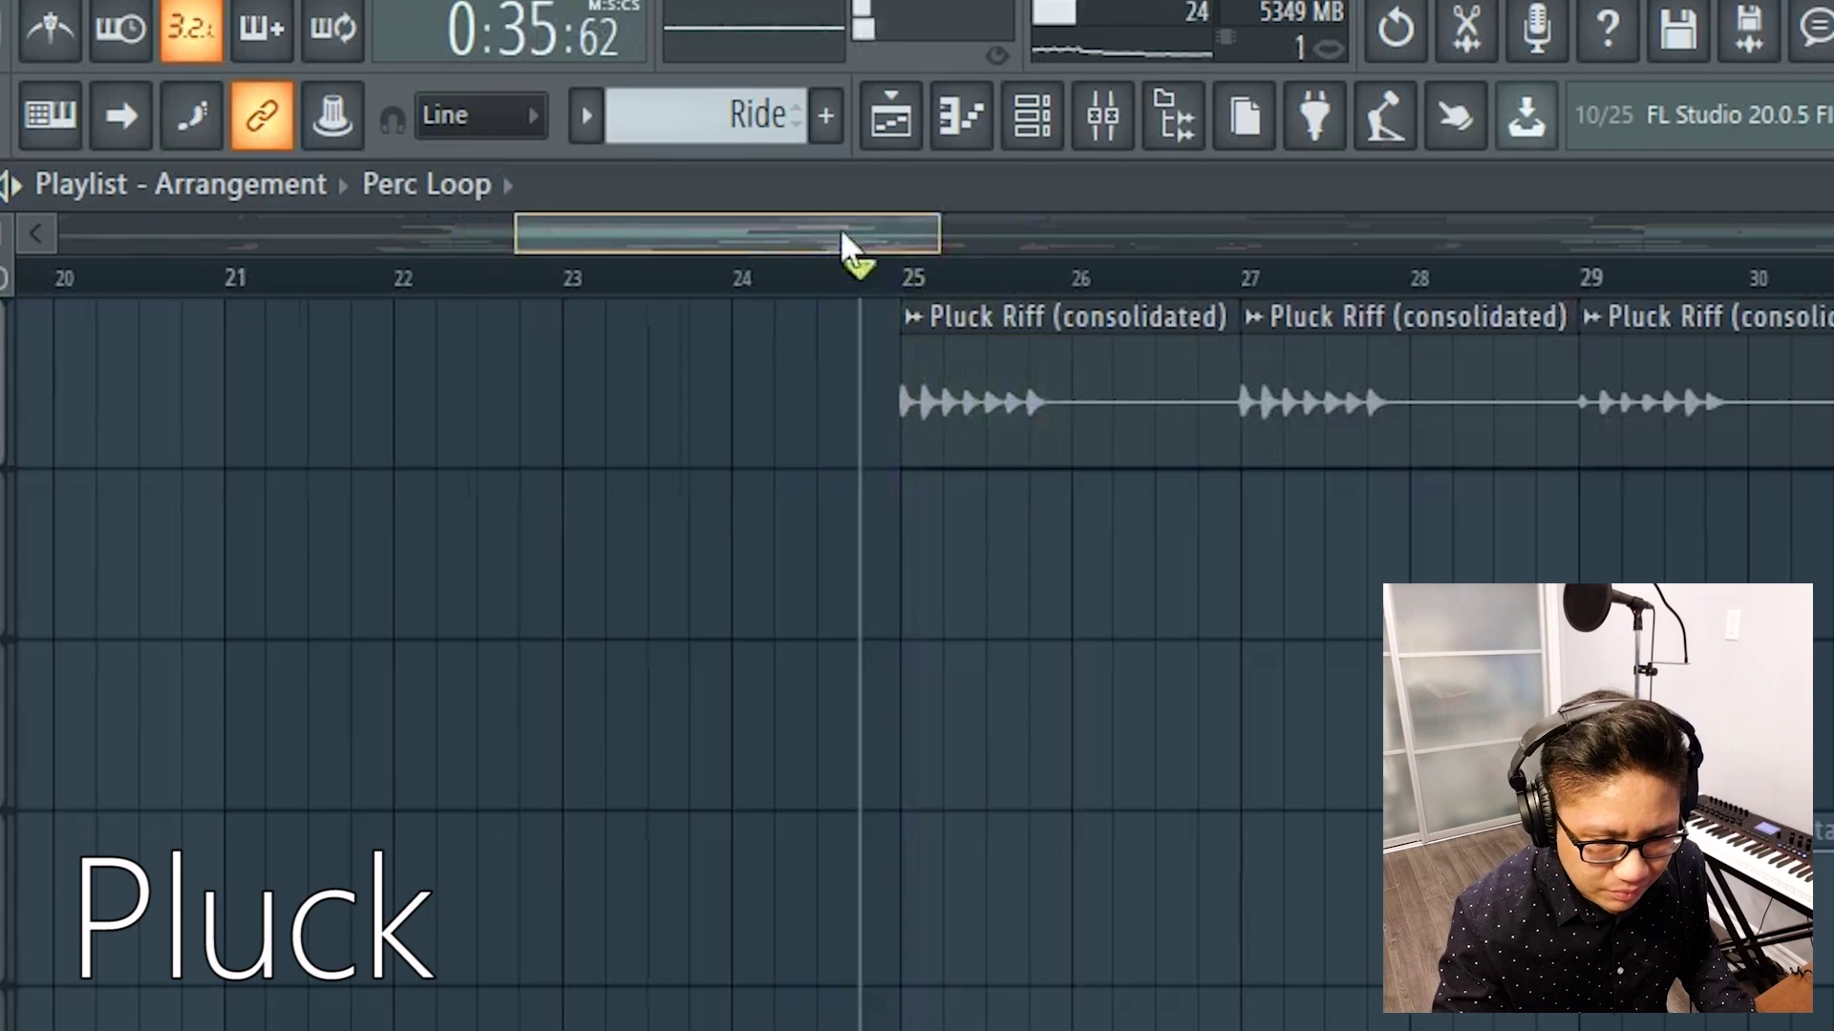
# Play the Pluck Riff (consolidated) #2 clip that starts just before bar 16.
pyautogui.moveTo(847, 254); pyautogui.dragTo(704, 284)
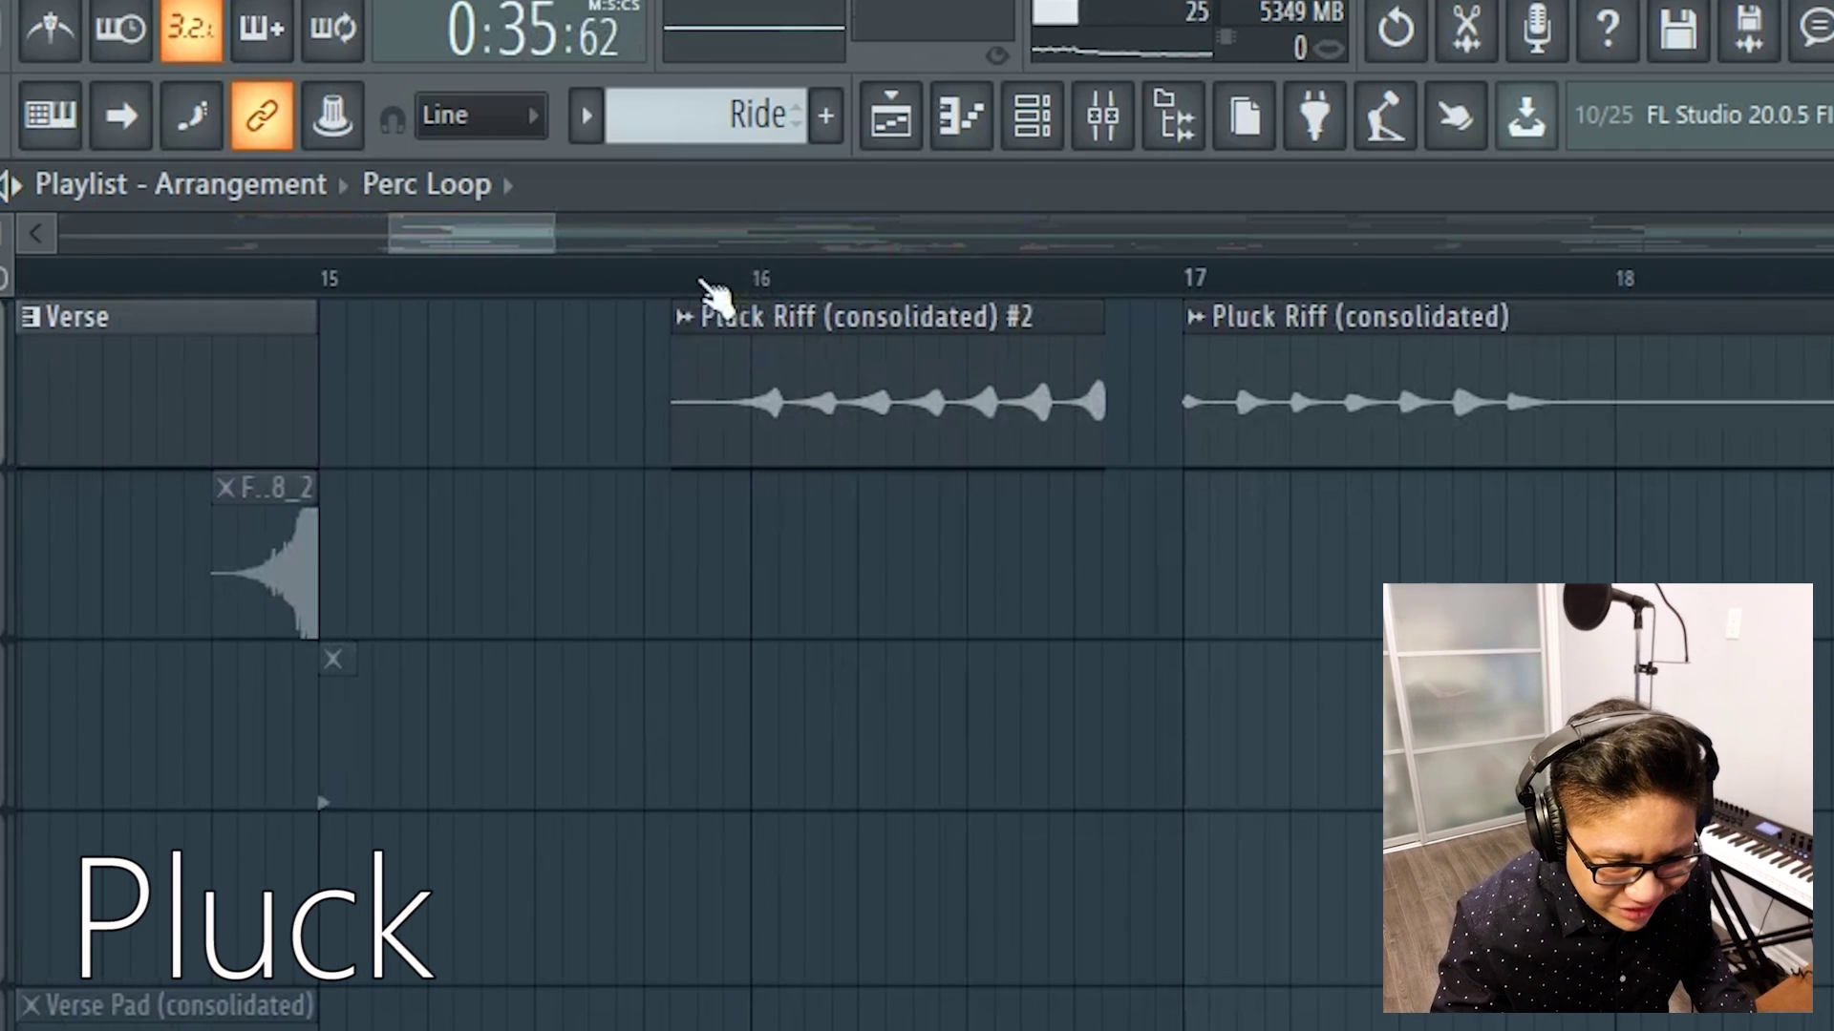
pyautogui.press('space')
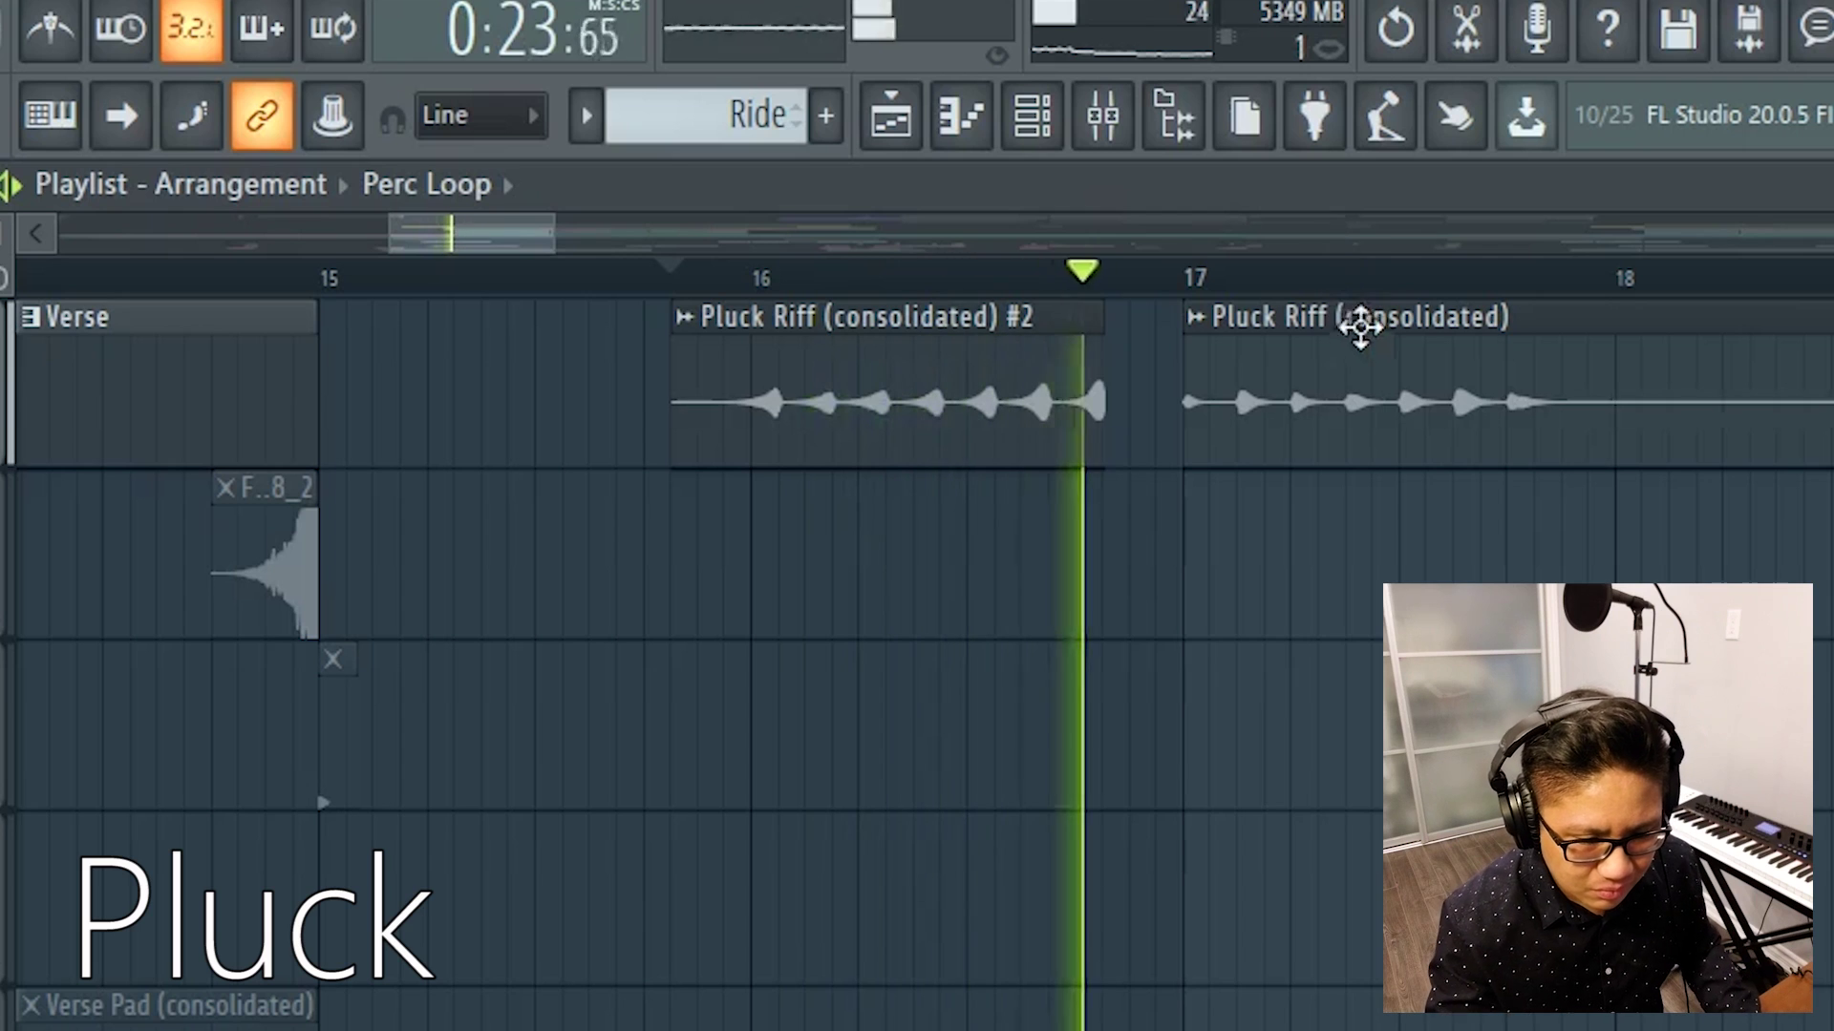
pyautogui.press('space')
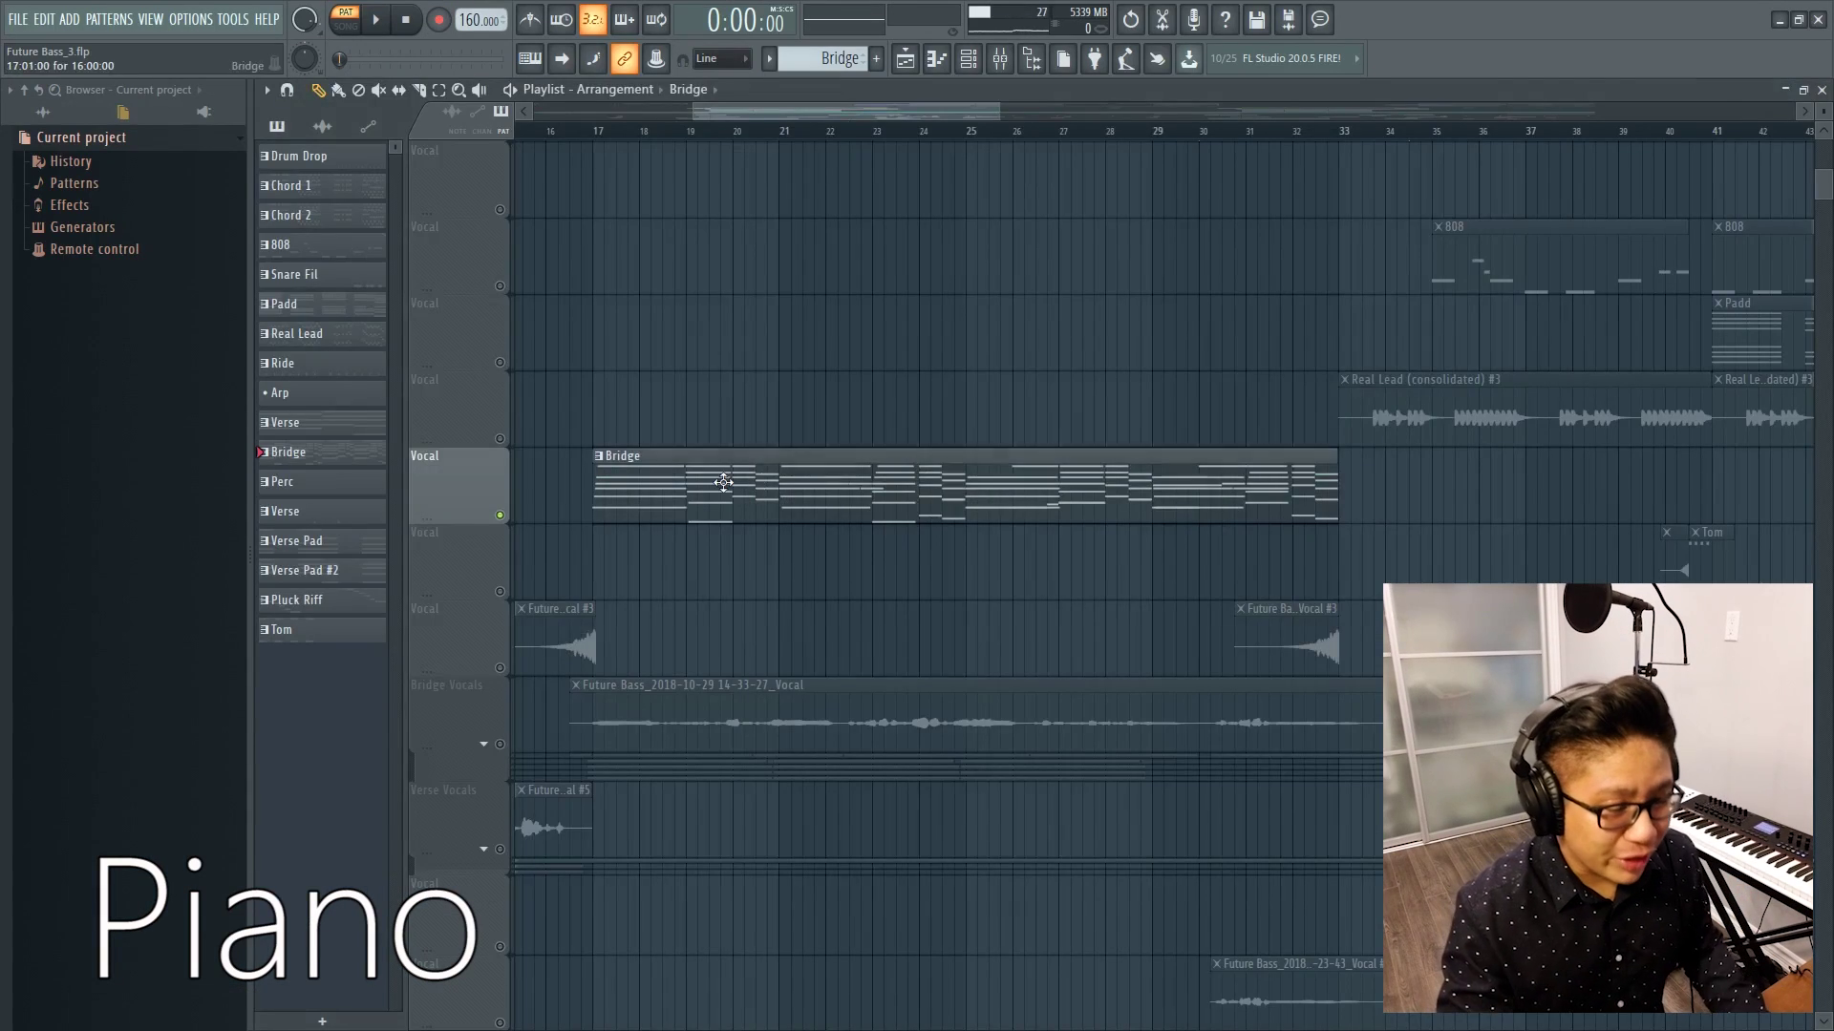
# Open the Bridge pattern in the piano roll, bring its Piano chord notes back to the front, and examine them during playback.
pyautogui.doubleClick(723, 482)
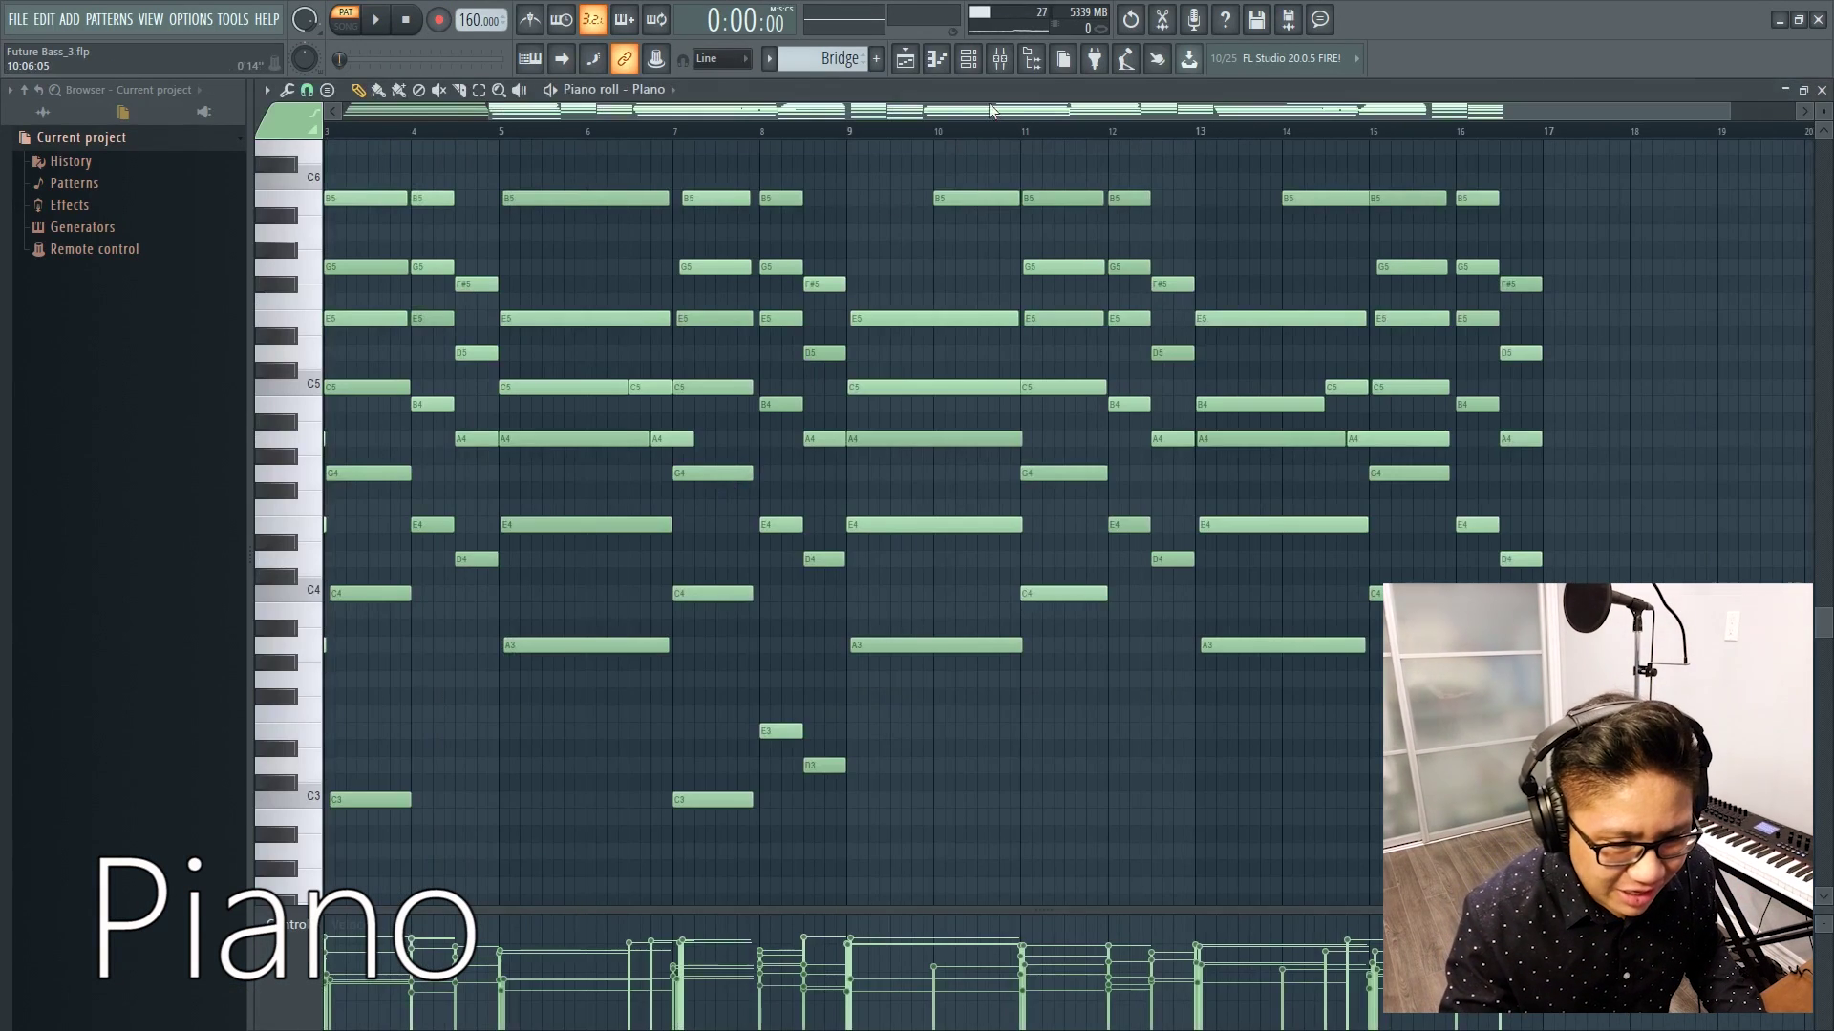
pyautogui.moveTo(990, 110); pyautogui.dragTo(552, 115)
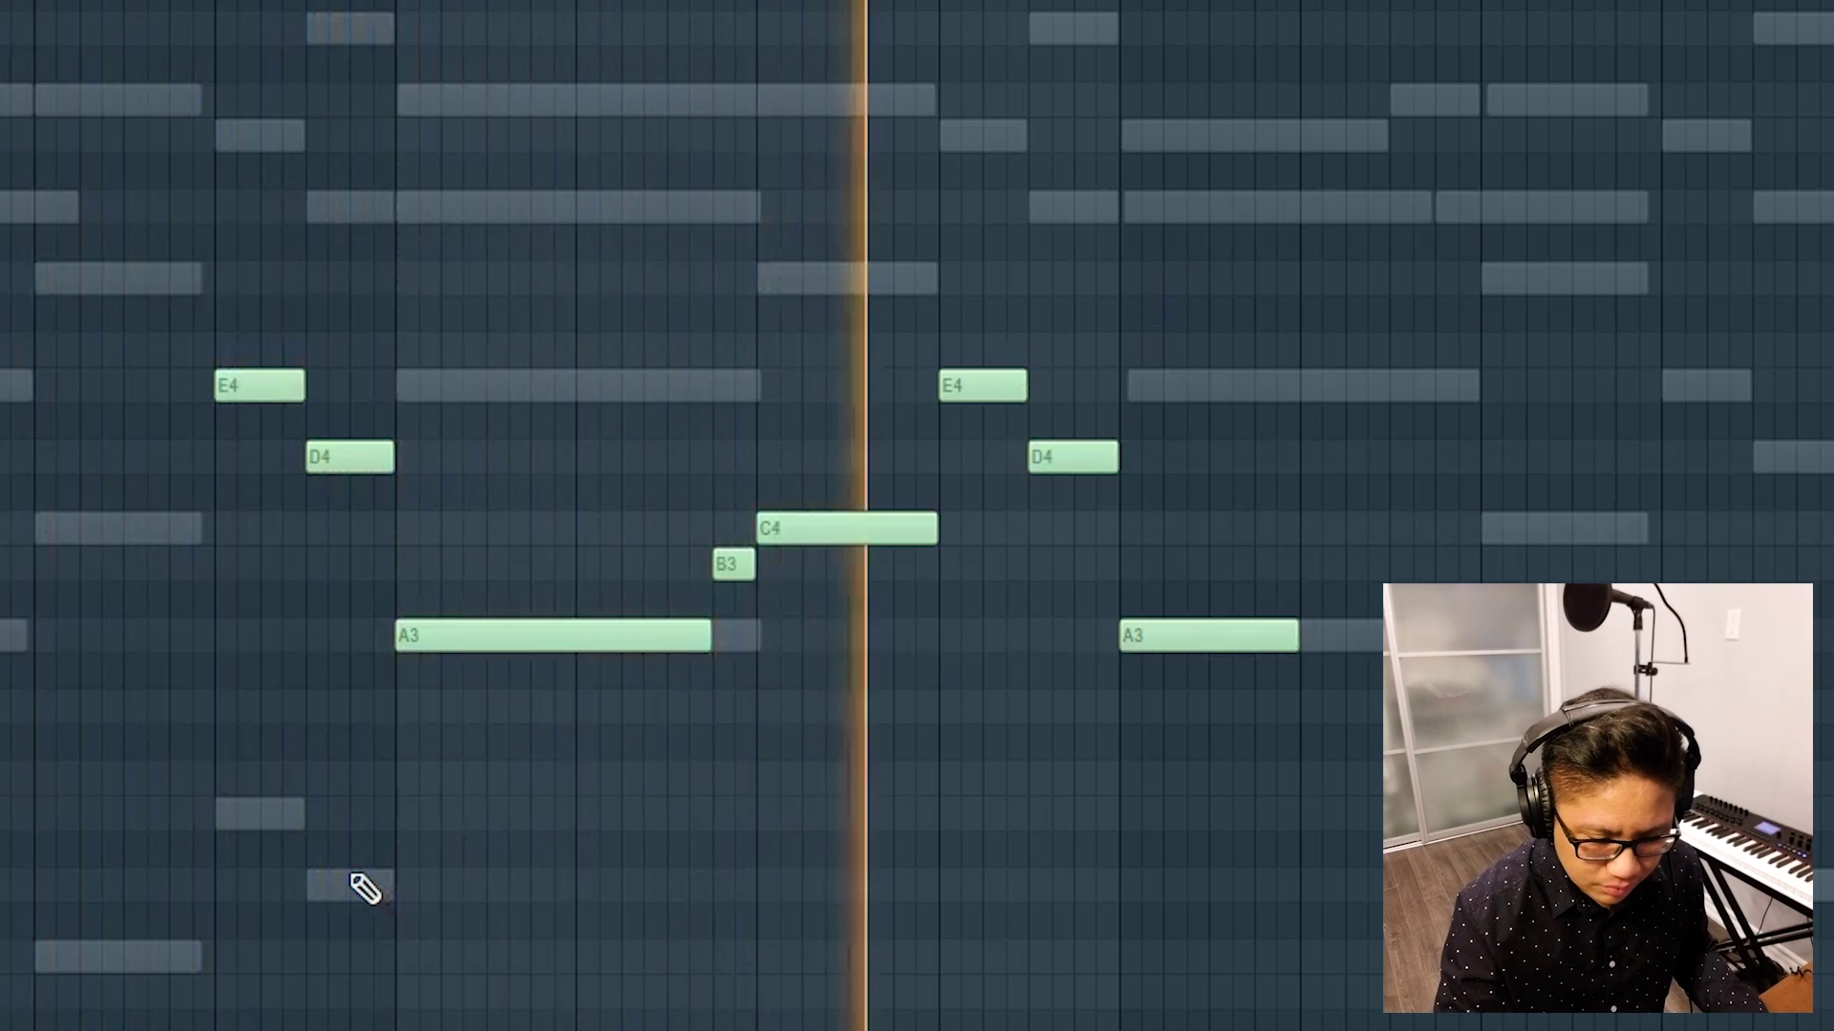
pyautogui.rightClick(348, 899)
pyautogui.rightClick(347, 899)
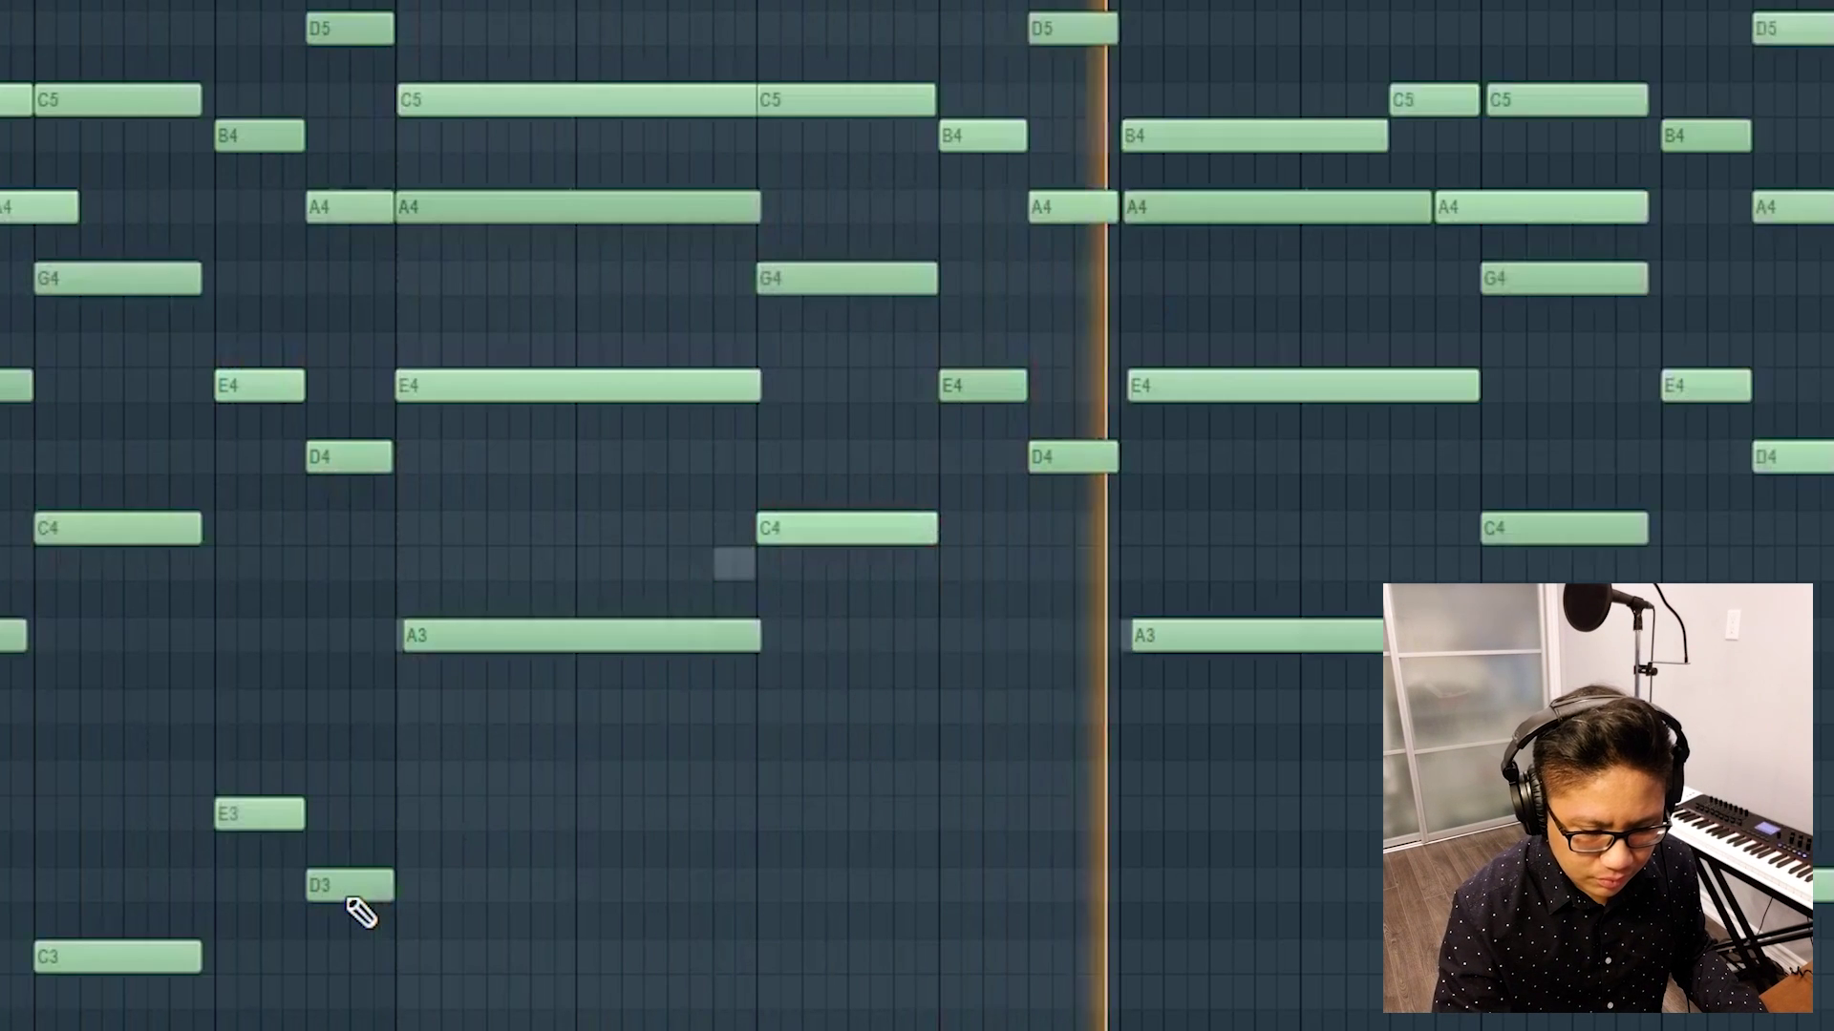
pyautogui.moveTo(1186, 111); pyautogui.dragTo(1463, 112)
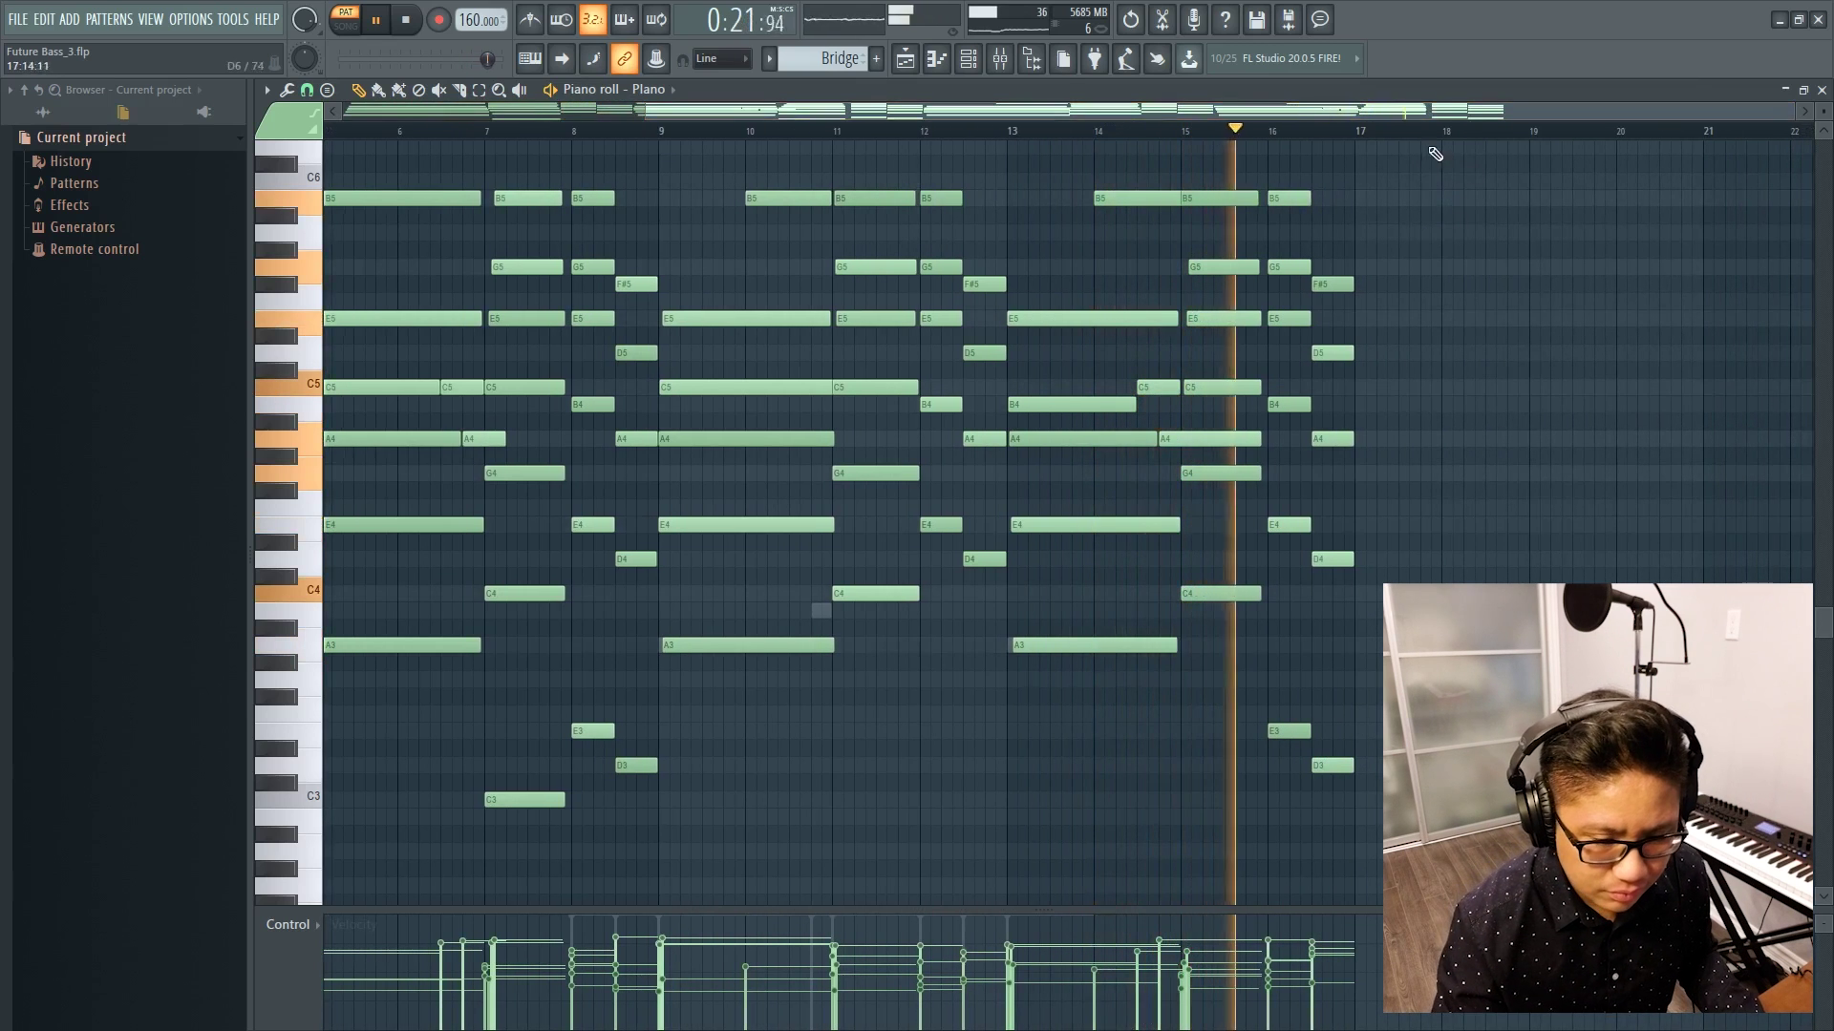
# Close the piano roll, stop playback, and switch from pattern mode to song mode.
pyautogui.click(1824, 90)
pyautogui.press('space')
pyautogui.press('l')
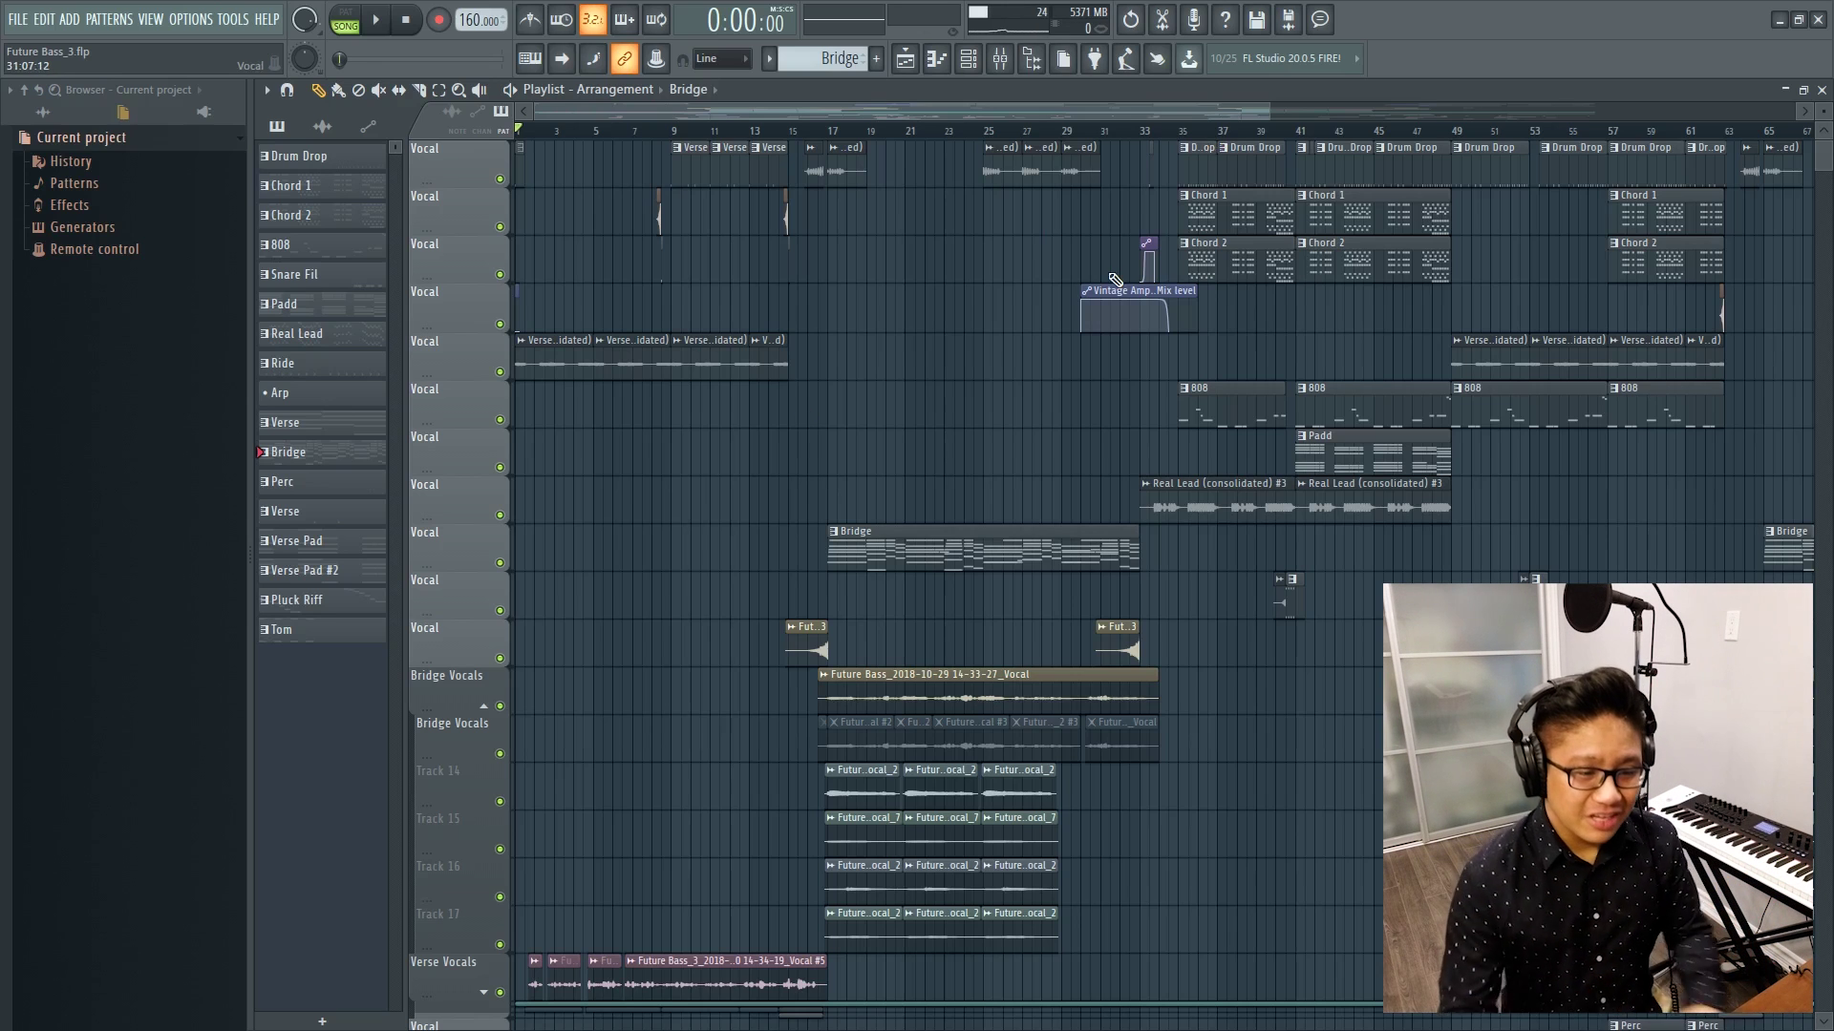
# Outline the verse, bridge and drop sections in the playlist by selecting the clips of each one.
pyautogui.scroll(-3, 1276, 113)
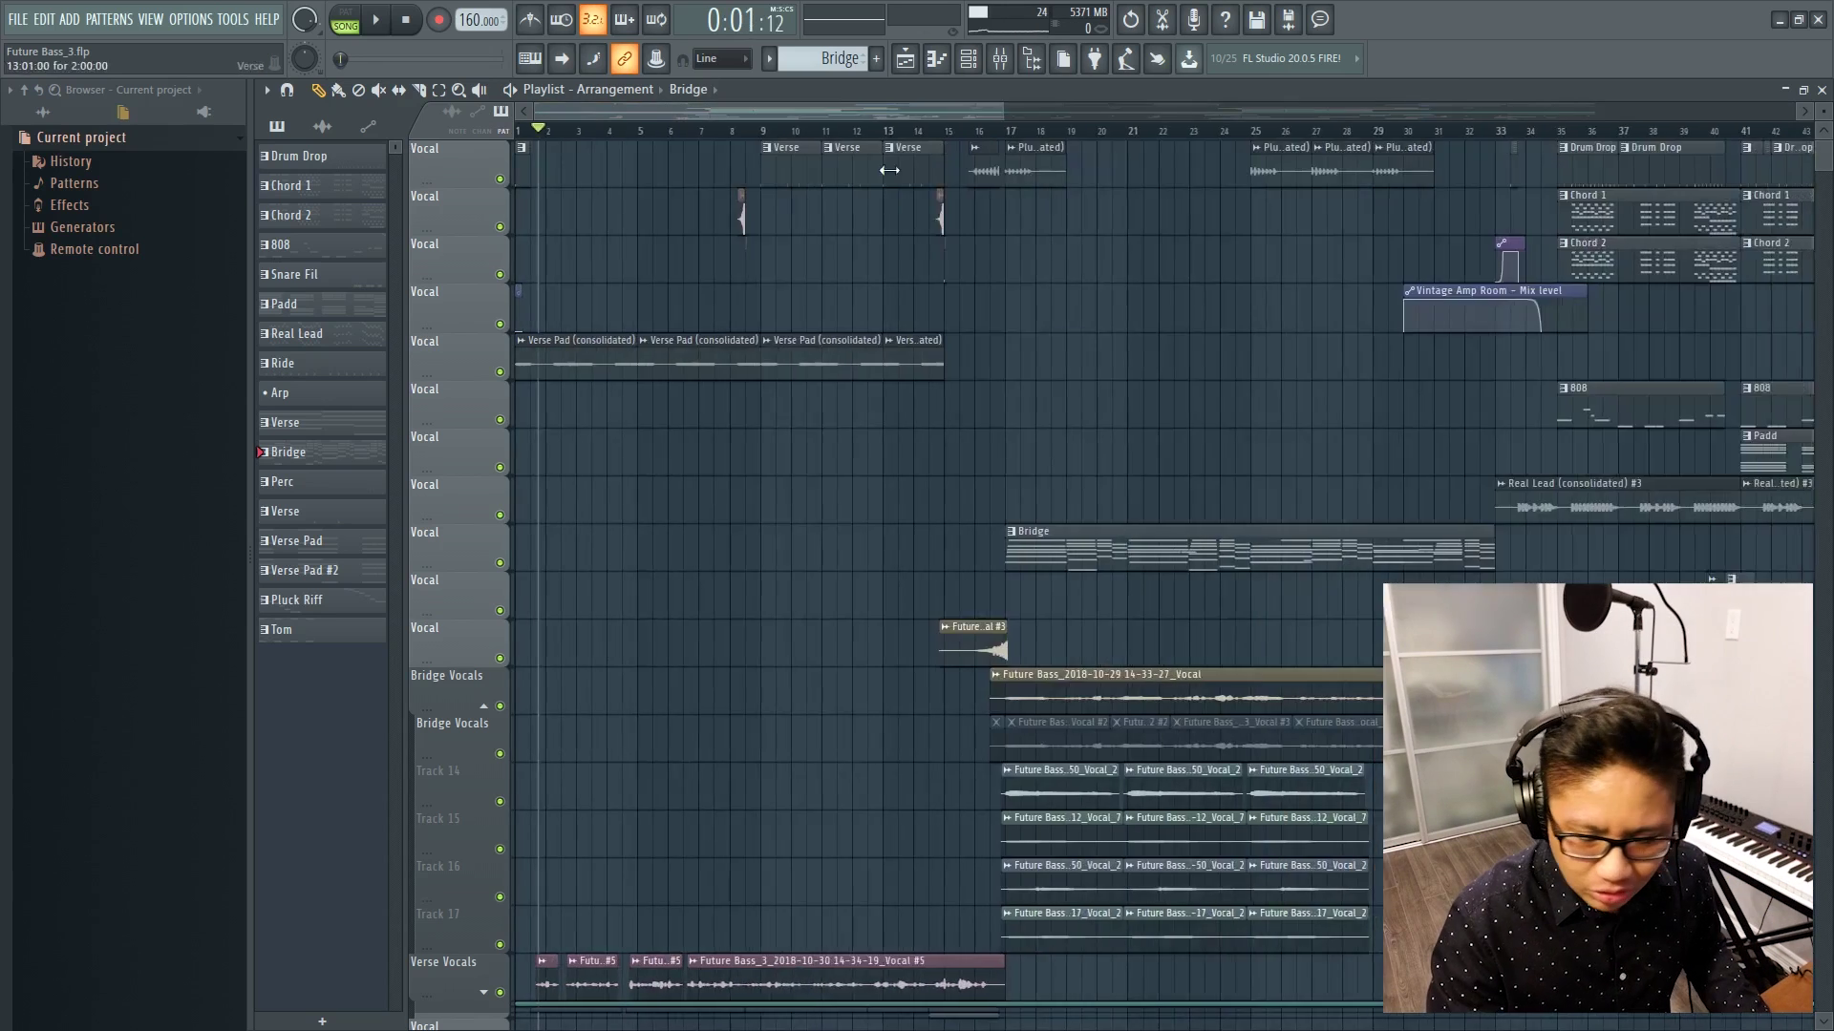
pyautogui.click(1612, 135)
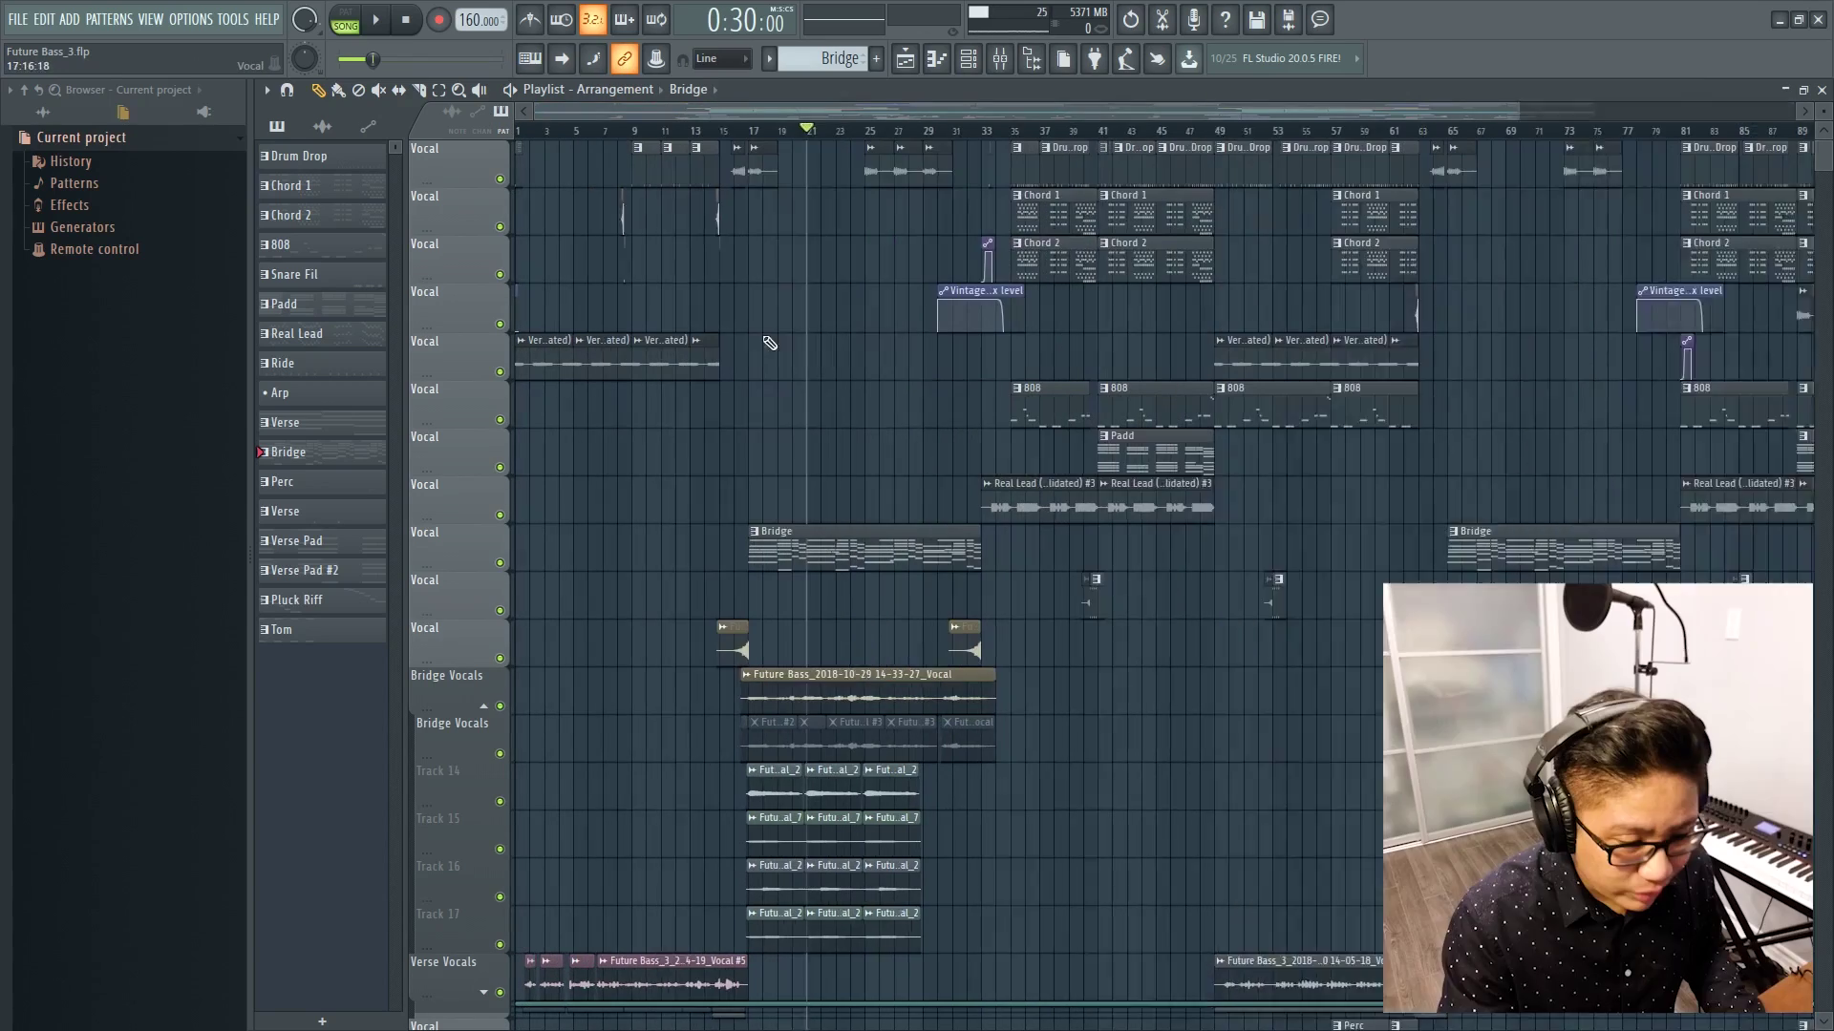
pyautogui.scroll(-1, 765, 340)
pyautogui.moveTo(667, 601); pyautogui.dragTo(509, 81)
pyautogui.moveTo(834, 931); pyautogui.dragTo(689, 158)
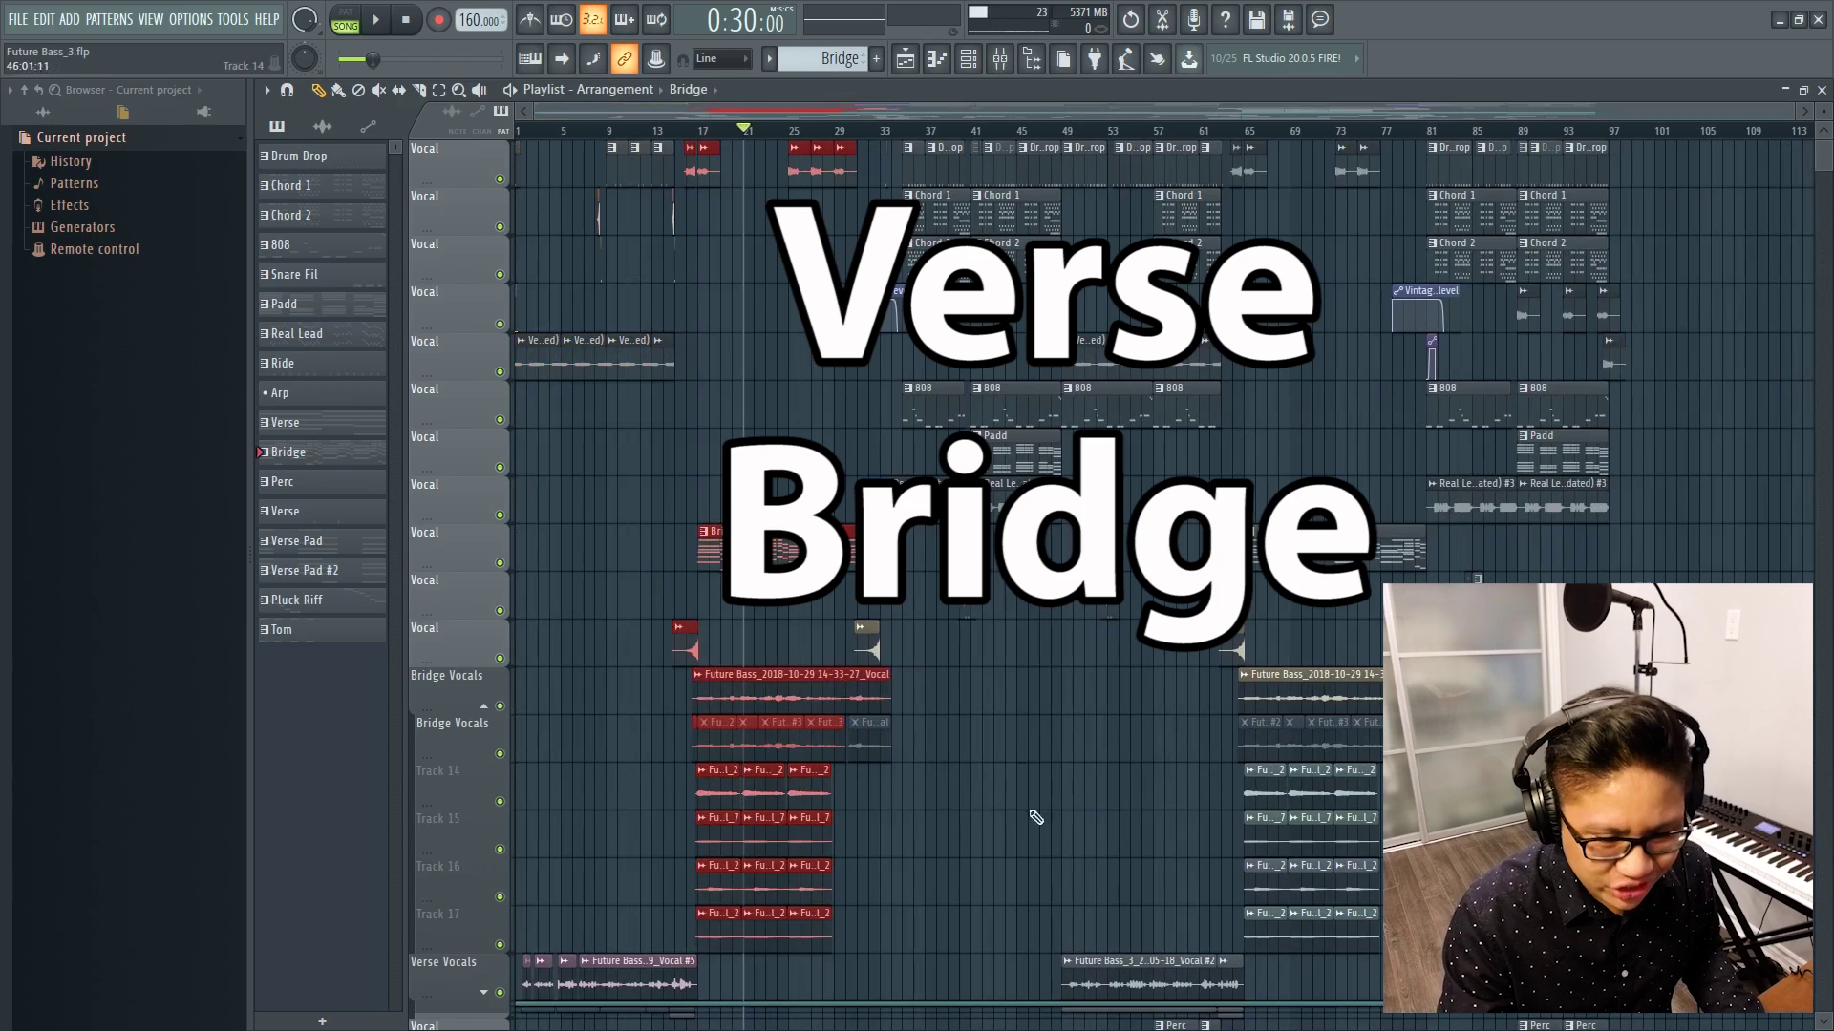
pyautogui.moveTo(1039, 818); pyautogui.dragTo(944, 160)
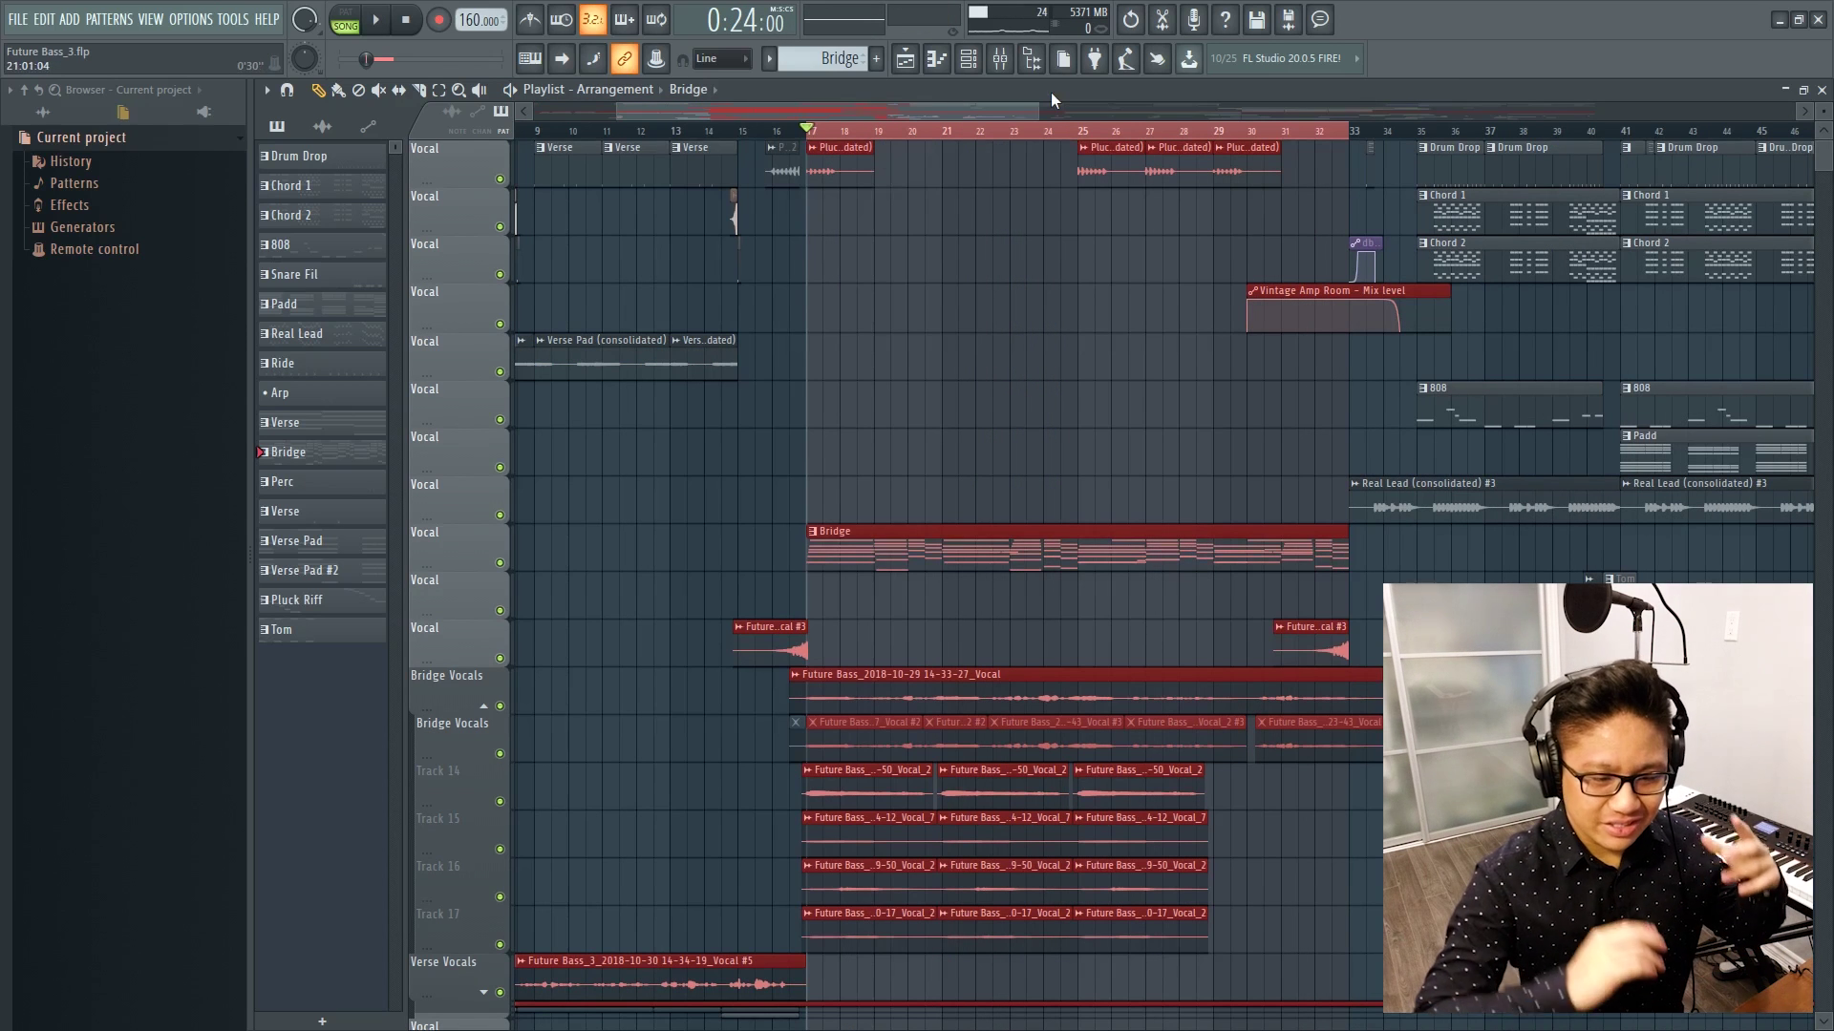
# Play the bridge section from bar 17 and again from bar 25, examining the tracks it uses.
pyautogui.press('space')
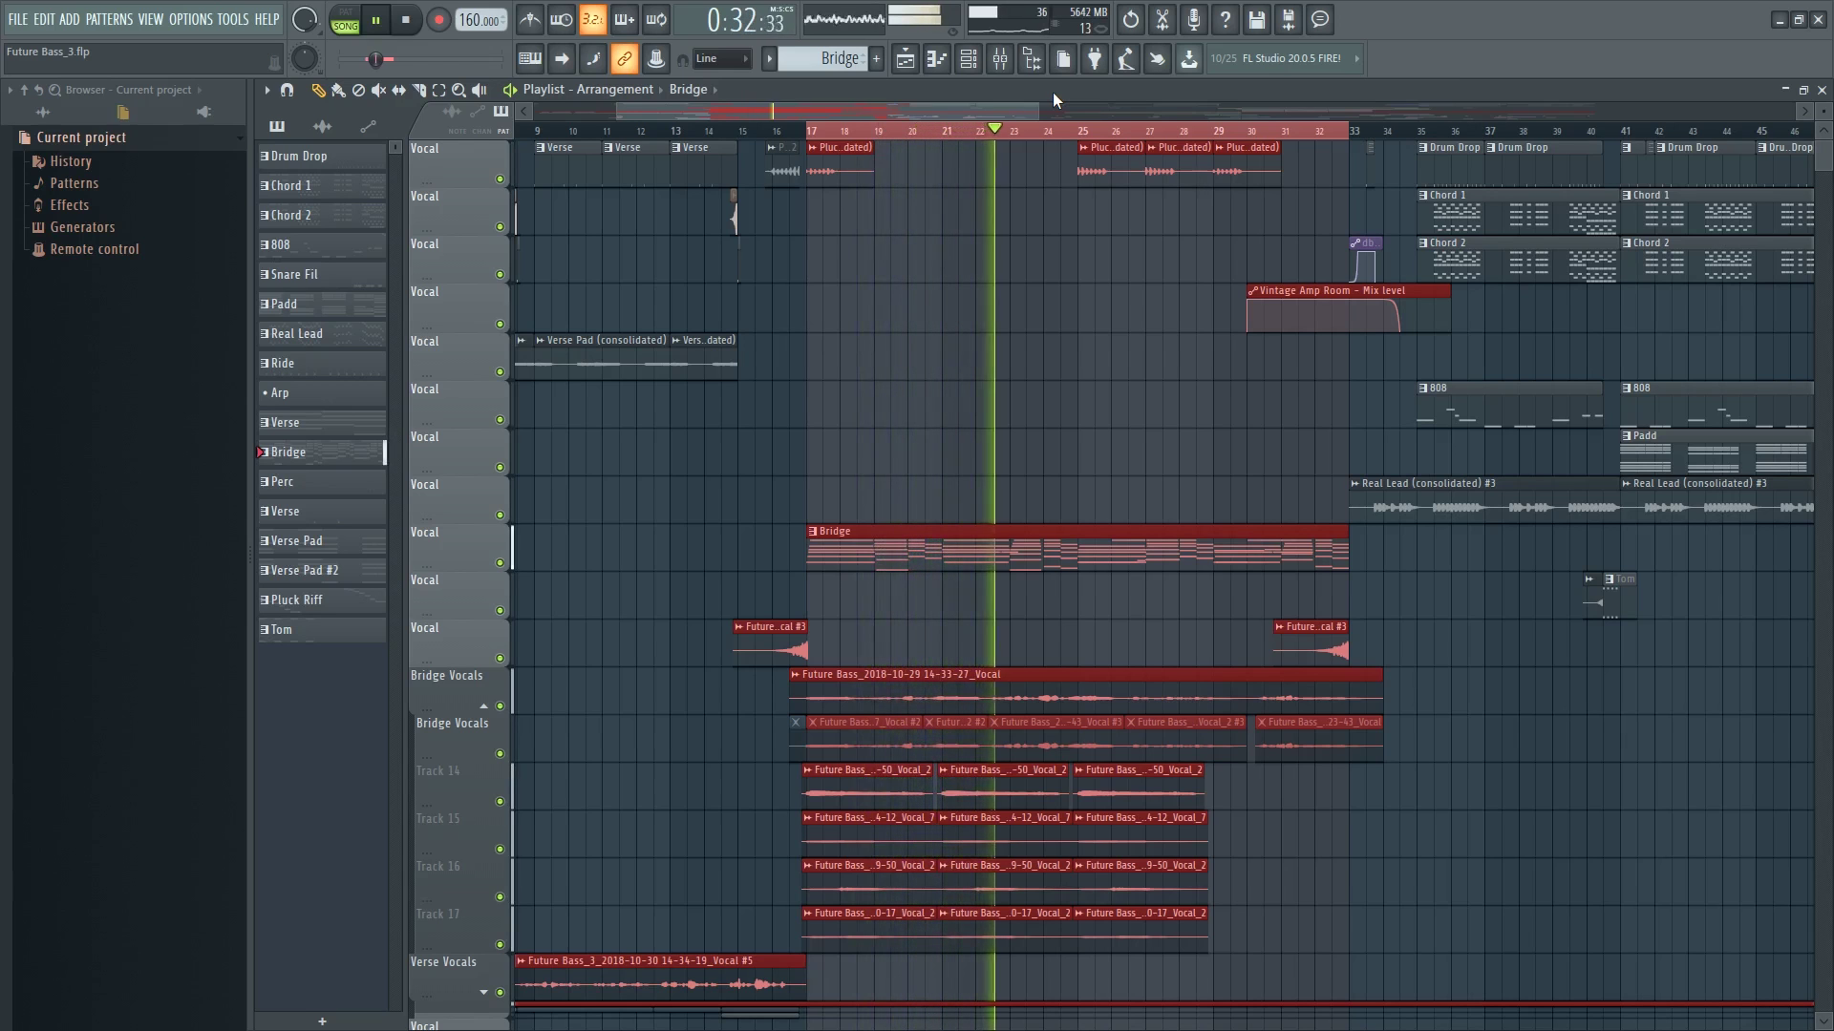
pyautogui.scroll(-3, 1099, 294)
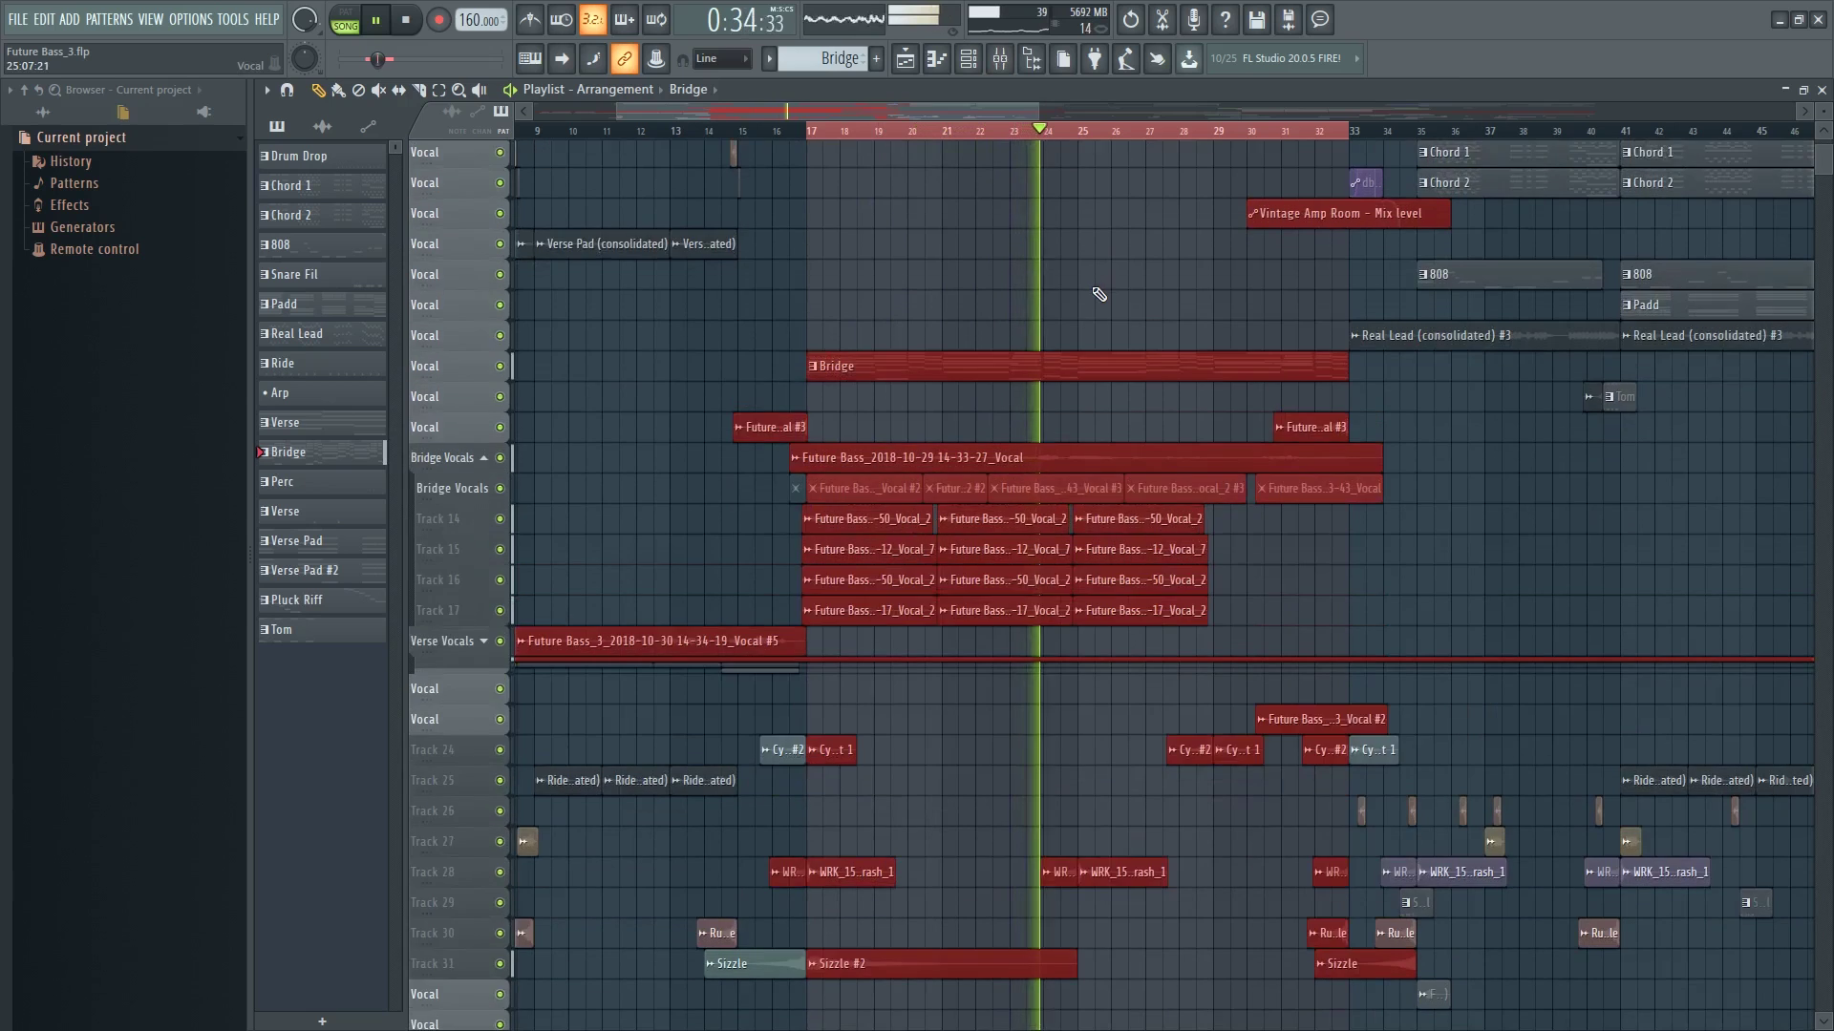
pyautogui.scroll(2, 1098, 294)
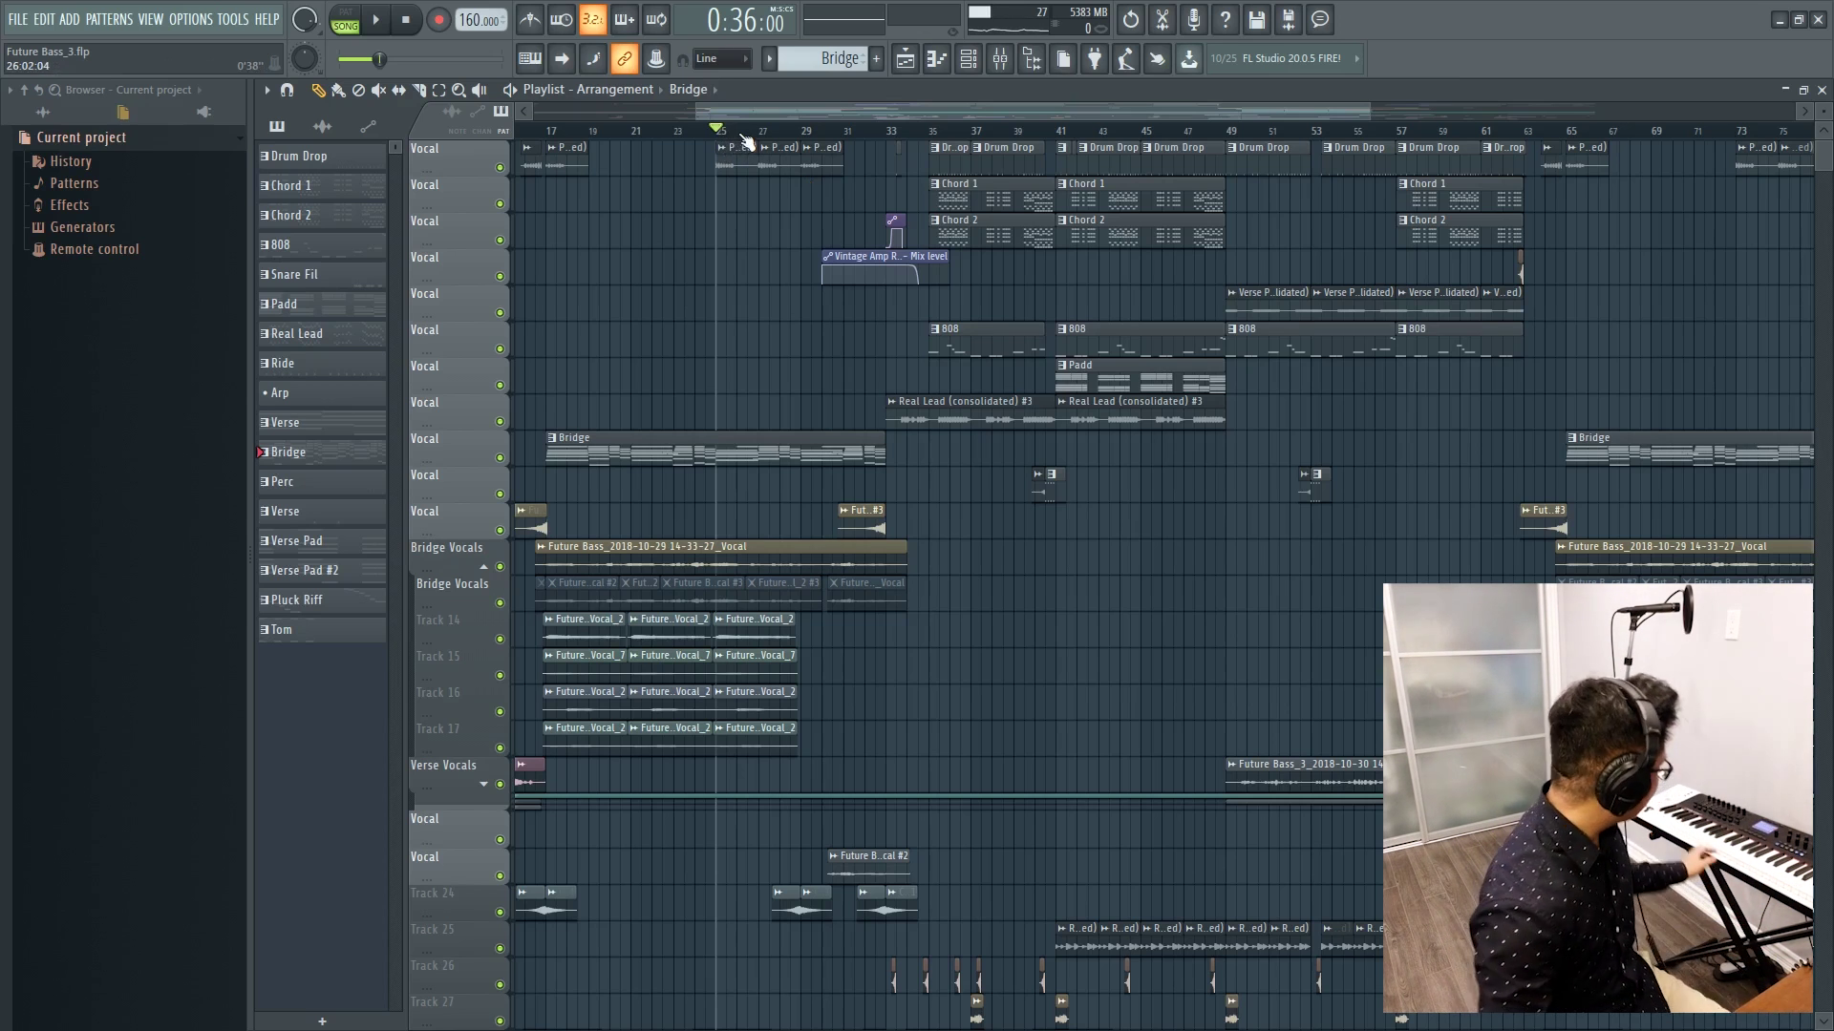
pyautogui.press('space')
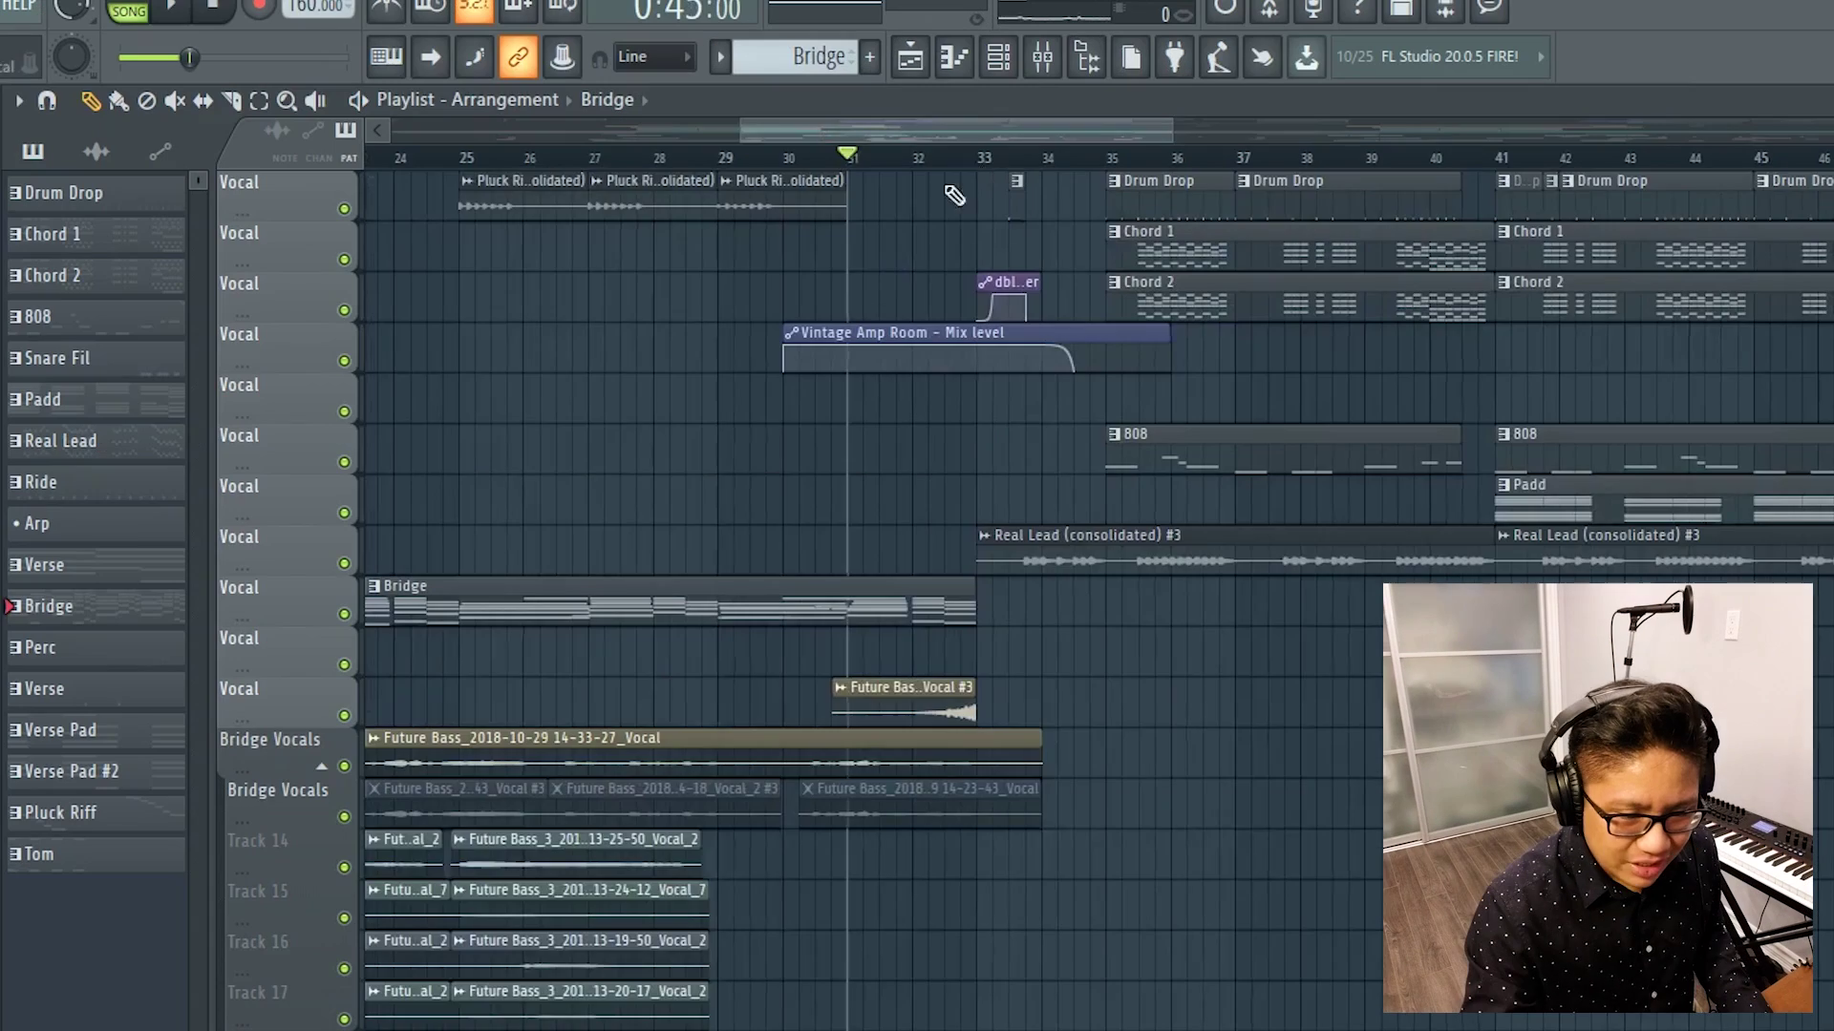
# Select the dblue TapeStop Trigger automation clip at bar 33 and play the transition into the drop from bar 31.
pyautogui.scroll(5, 1053, 277)
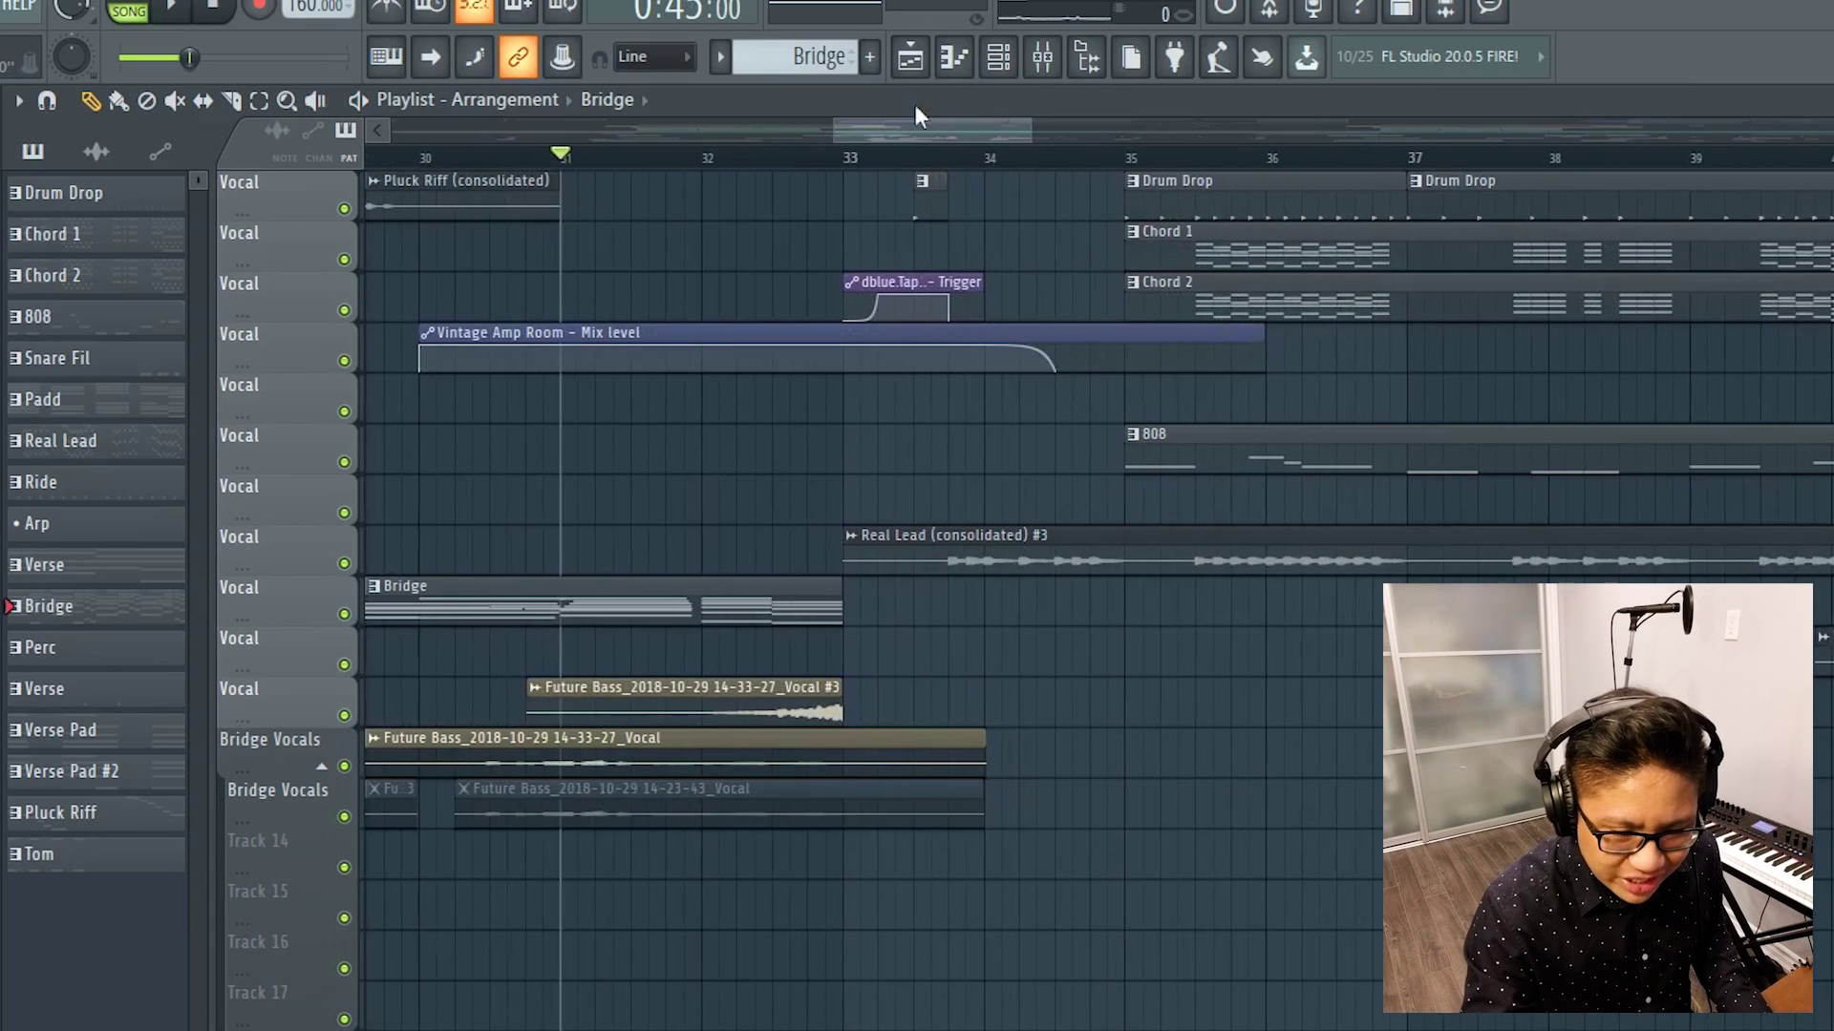
pyautogui.moveTo(923, 126)
pyautogui.mouseDown()
pyautogui.moveTo(950, 129)
pyautogui.moveTo(924, 131)
pyautogui.mouseUp()
pyautogui.scroll(4, 1173, 401)
pyautogui.moveTo(1185, 496); pyautogui.dragTo(1046, 189)
pyautogui.moveTo(900, 138); pyautogui.dragTo(876, 140)
pyautogui.scroll(-3, 911, 215)
pyautogui.press('space')
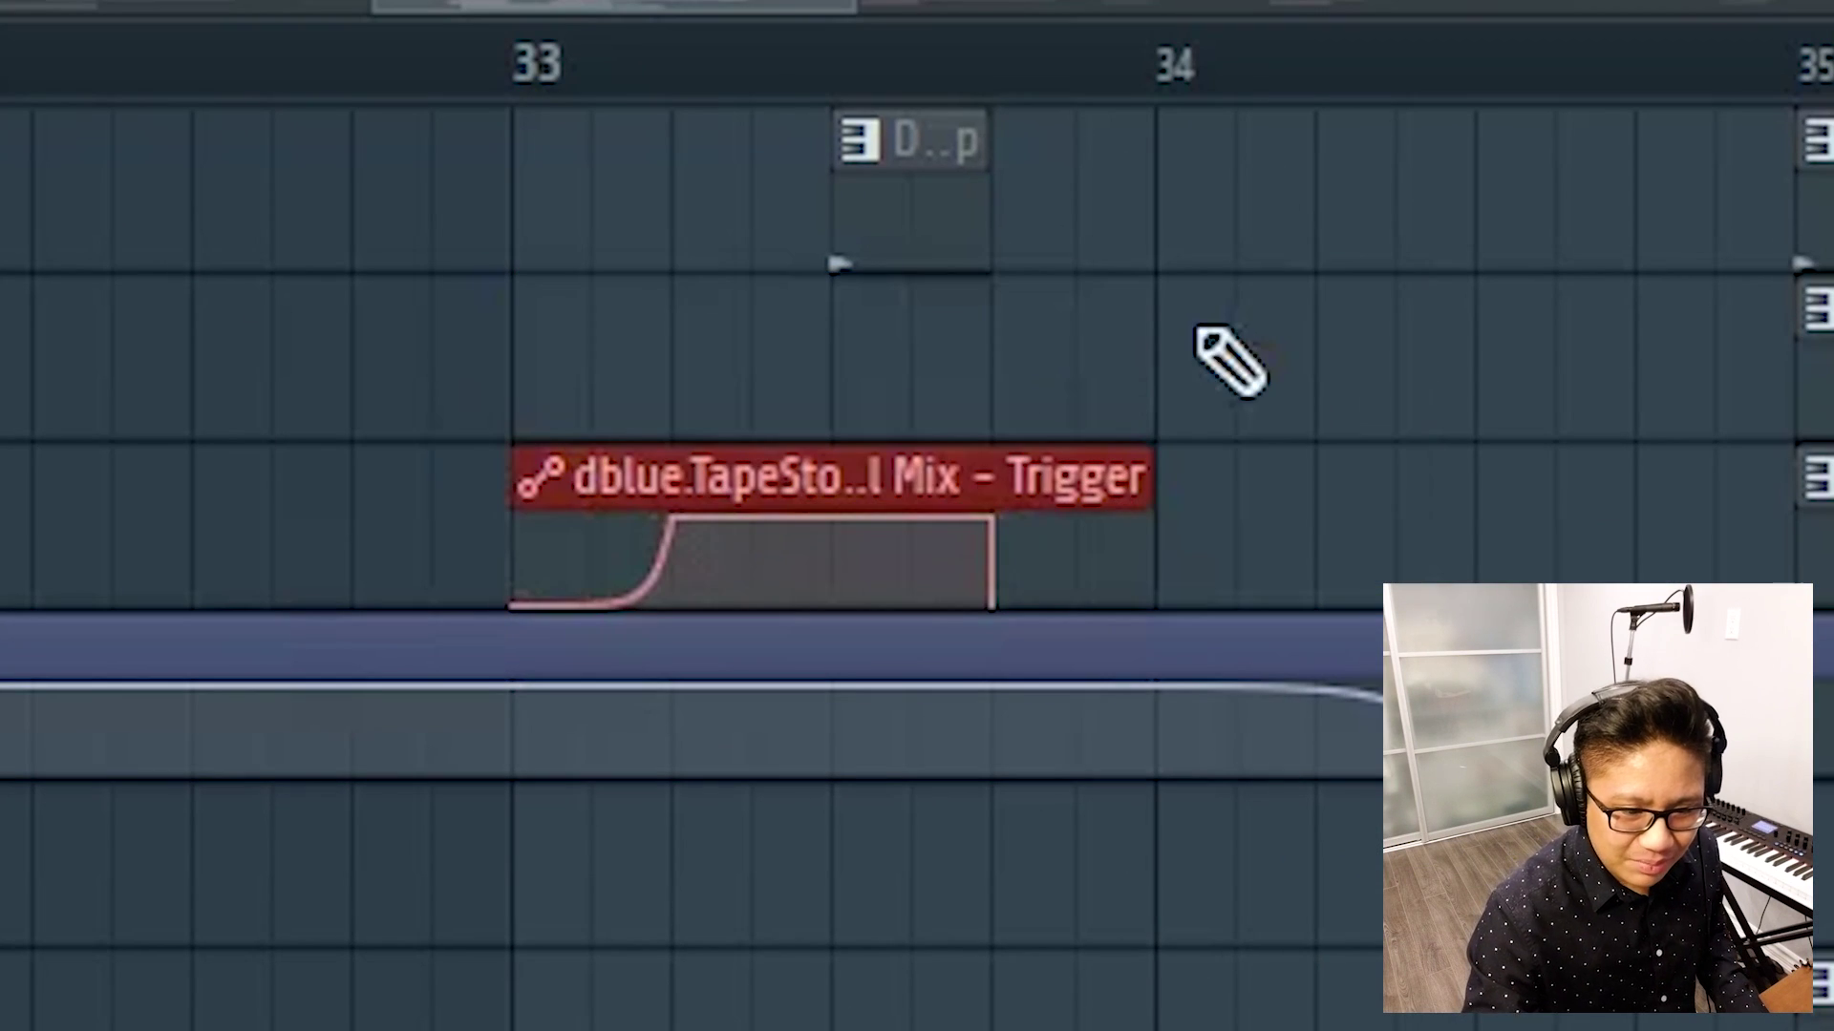
pyautogui.moveTo(1194, 431); pyautogui.dragTo(711, 143)
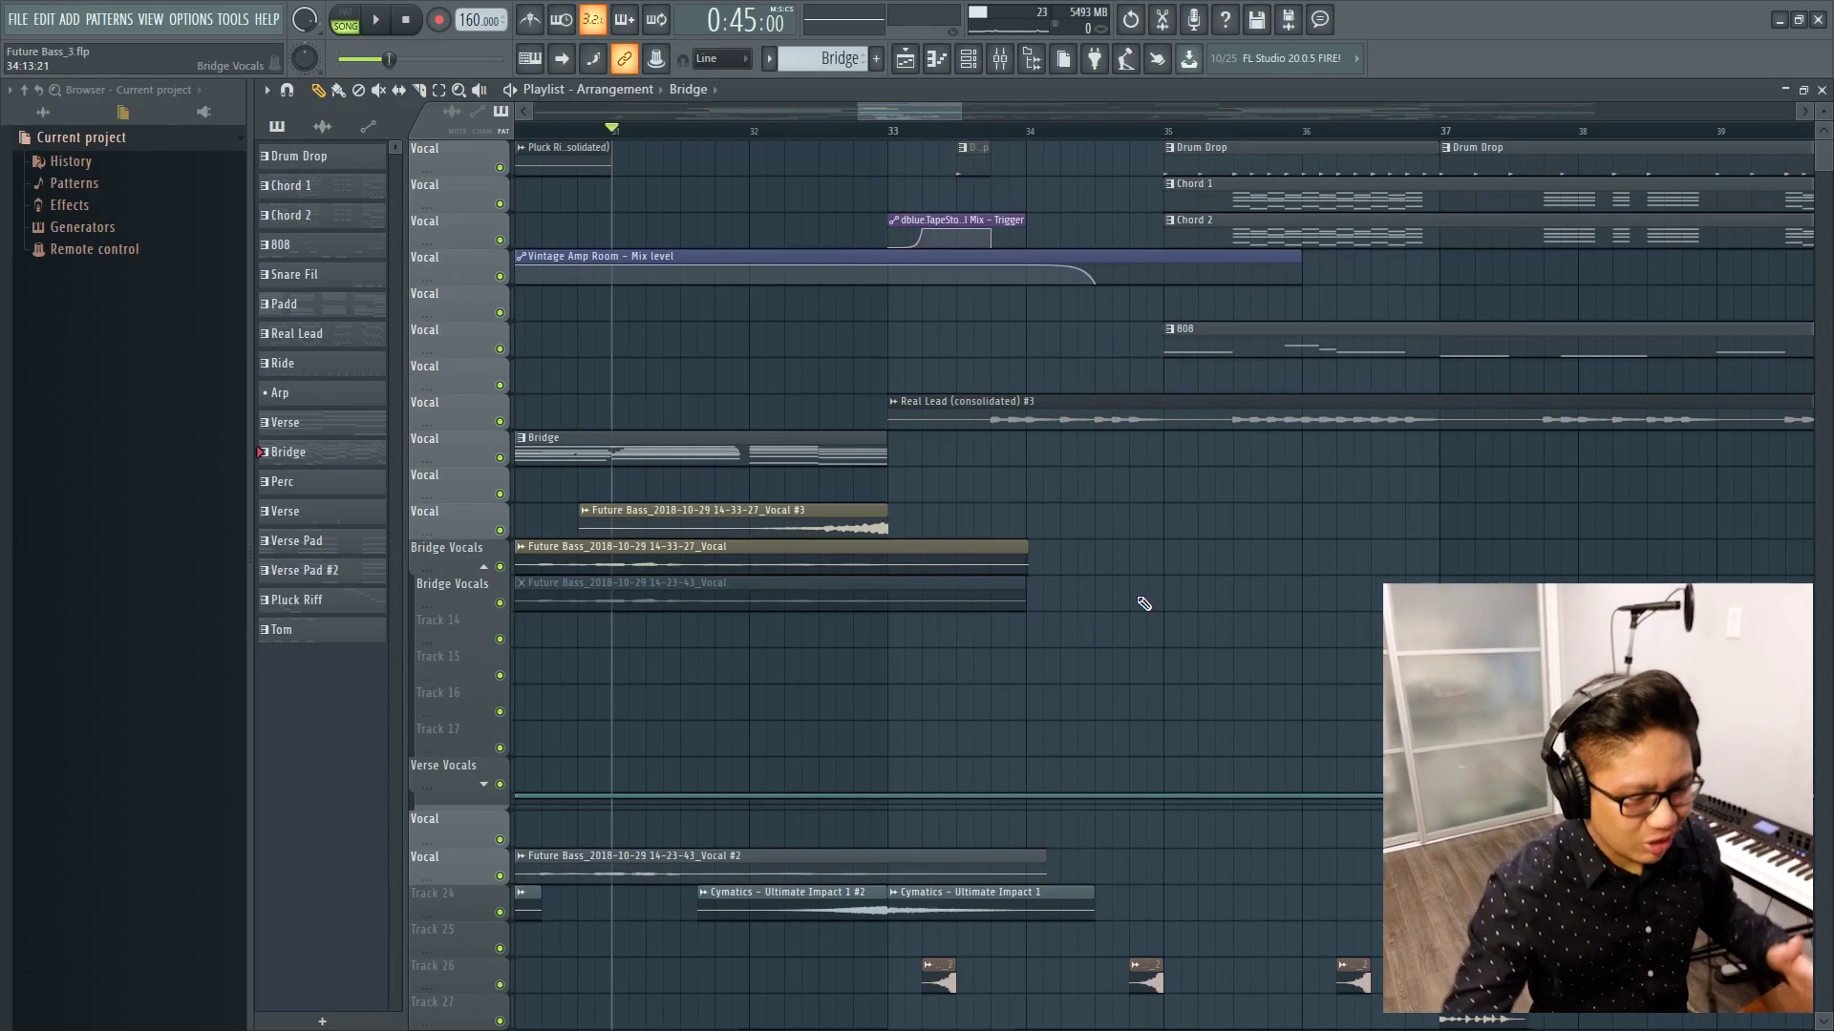
pyautogui.press('space')
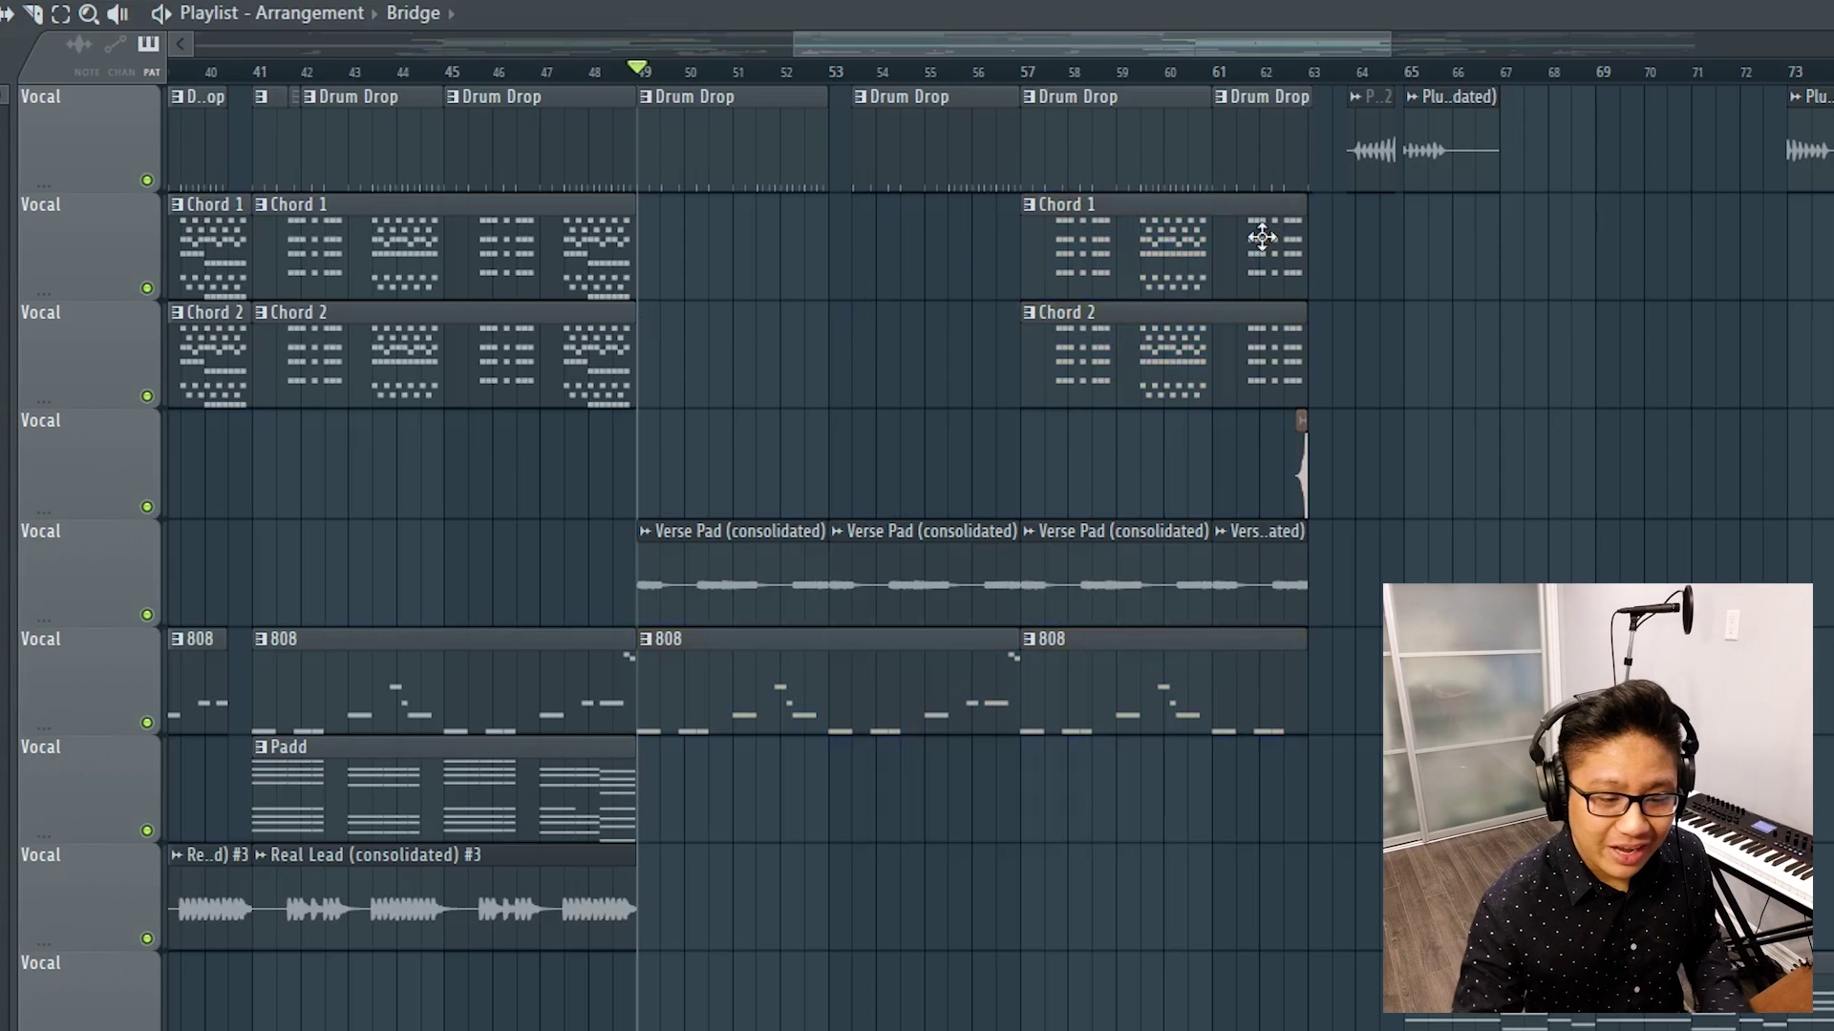
# Select the Chord 1 and Chord 2 clips at bar 57 and the Drum Drop clip at bar 49, and play from bar 49.
pyautogui.moveTo(1484, 350); pyautogui.dragTo(1027, 195)
pyautogui.moveTo(761, 299); pyautogui.dragTo(731, 119)
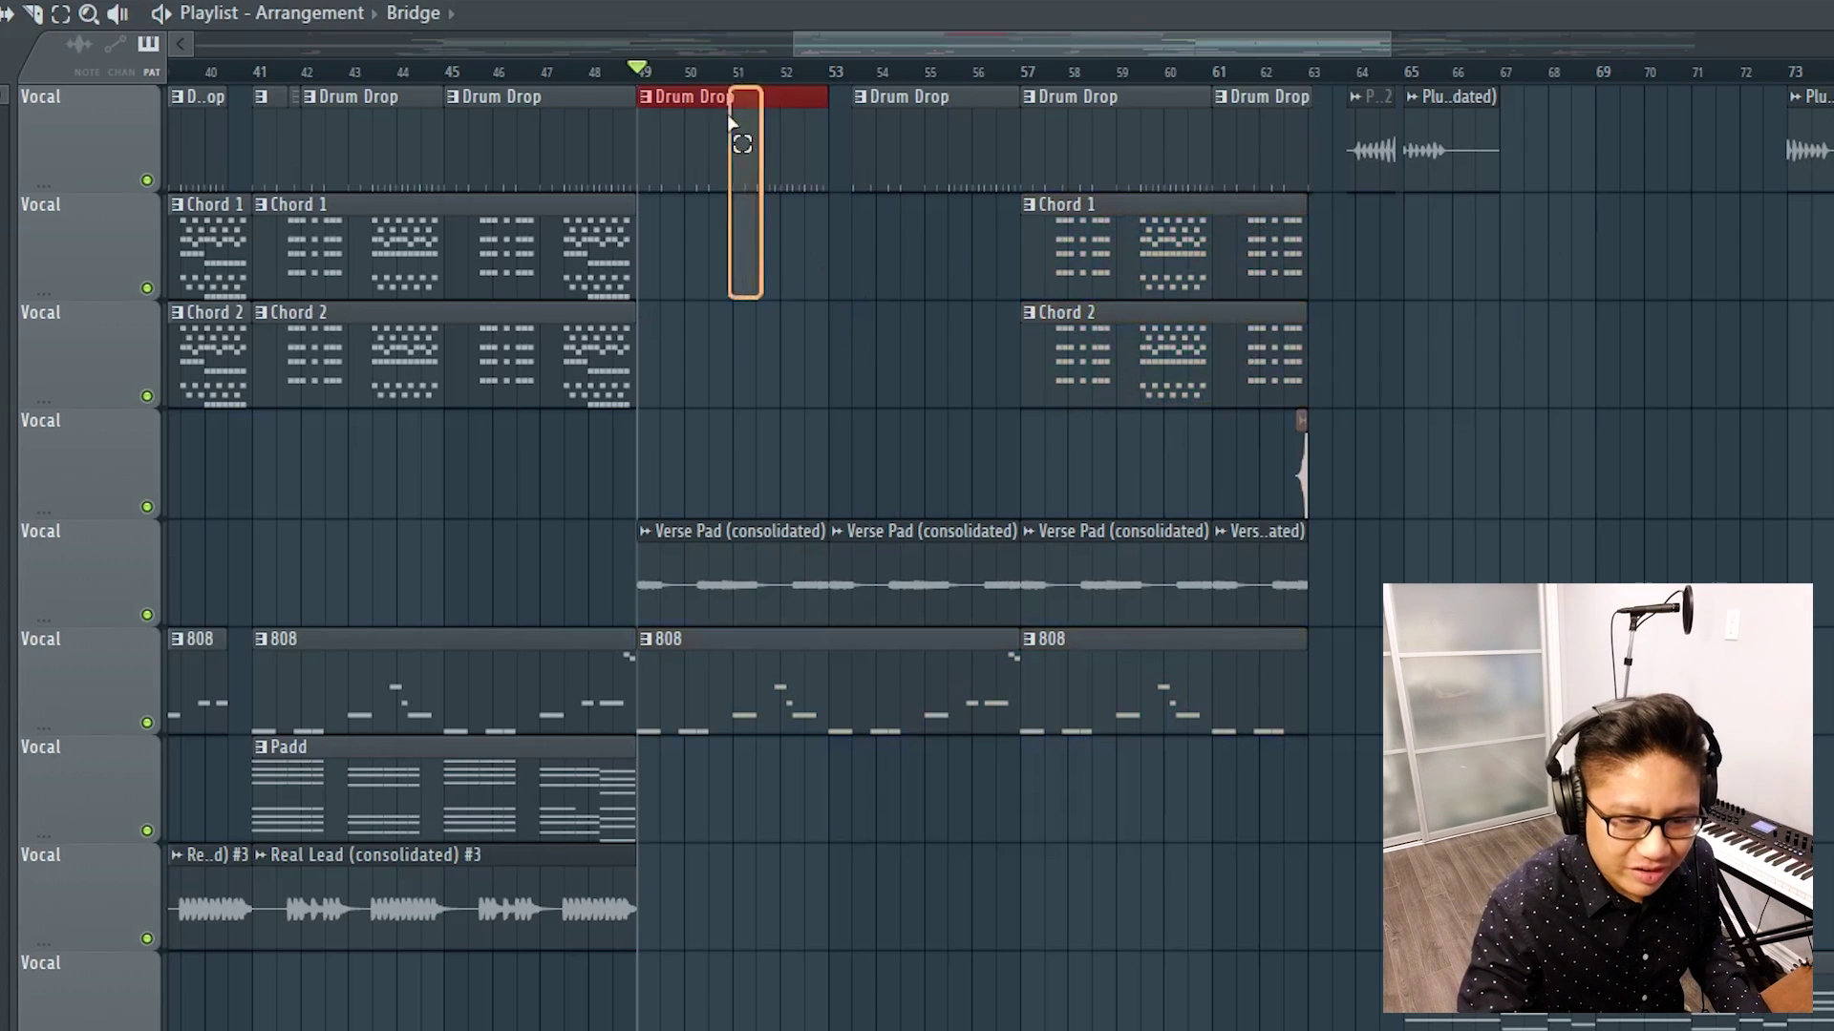
pyautogui.click(866, 678)
pyautogui.press('space')
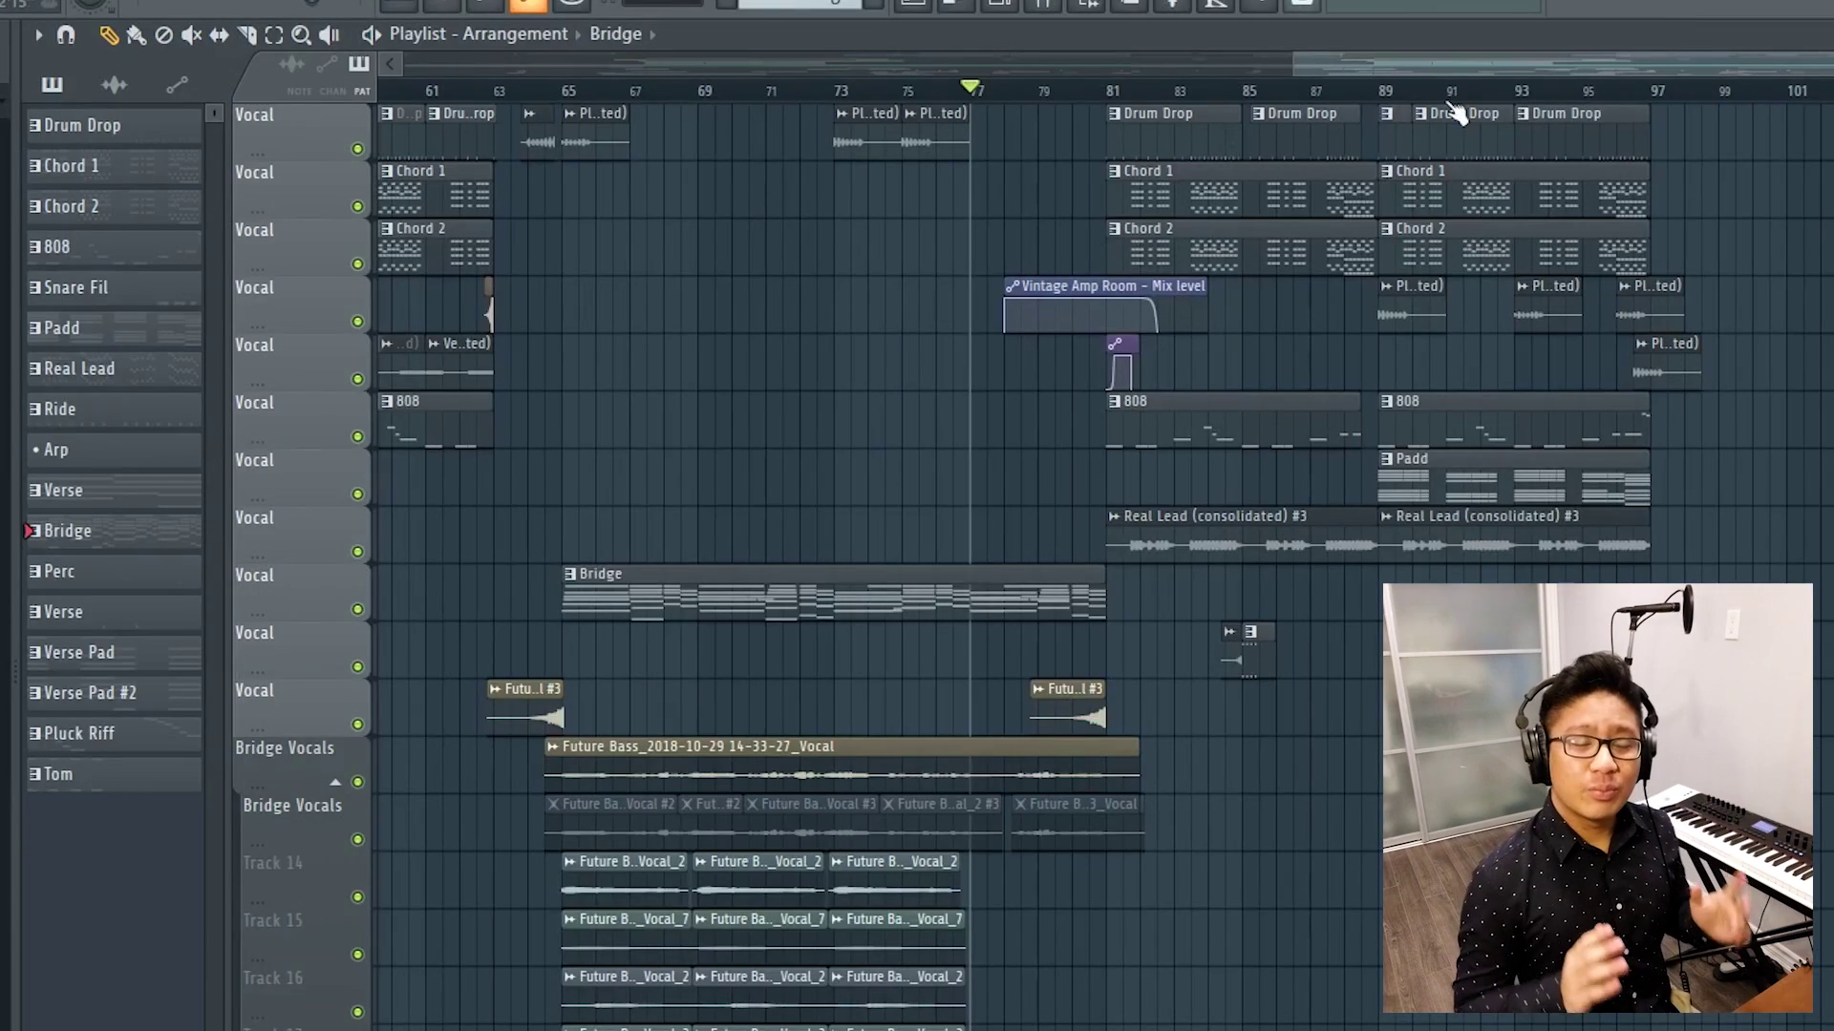
# Examine the transition from the second bridge into the drop at bar 81, and play it from bar 77.
pyautogui.scroll(4, 1164, 196)
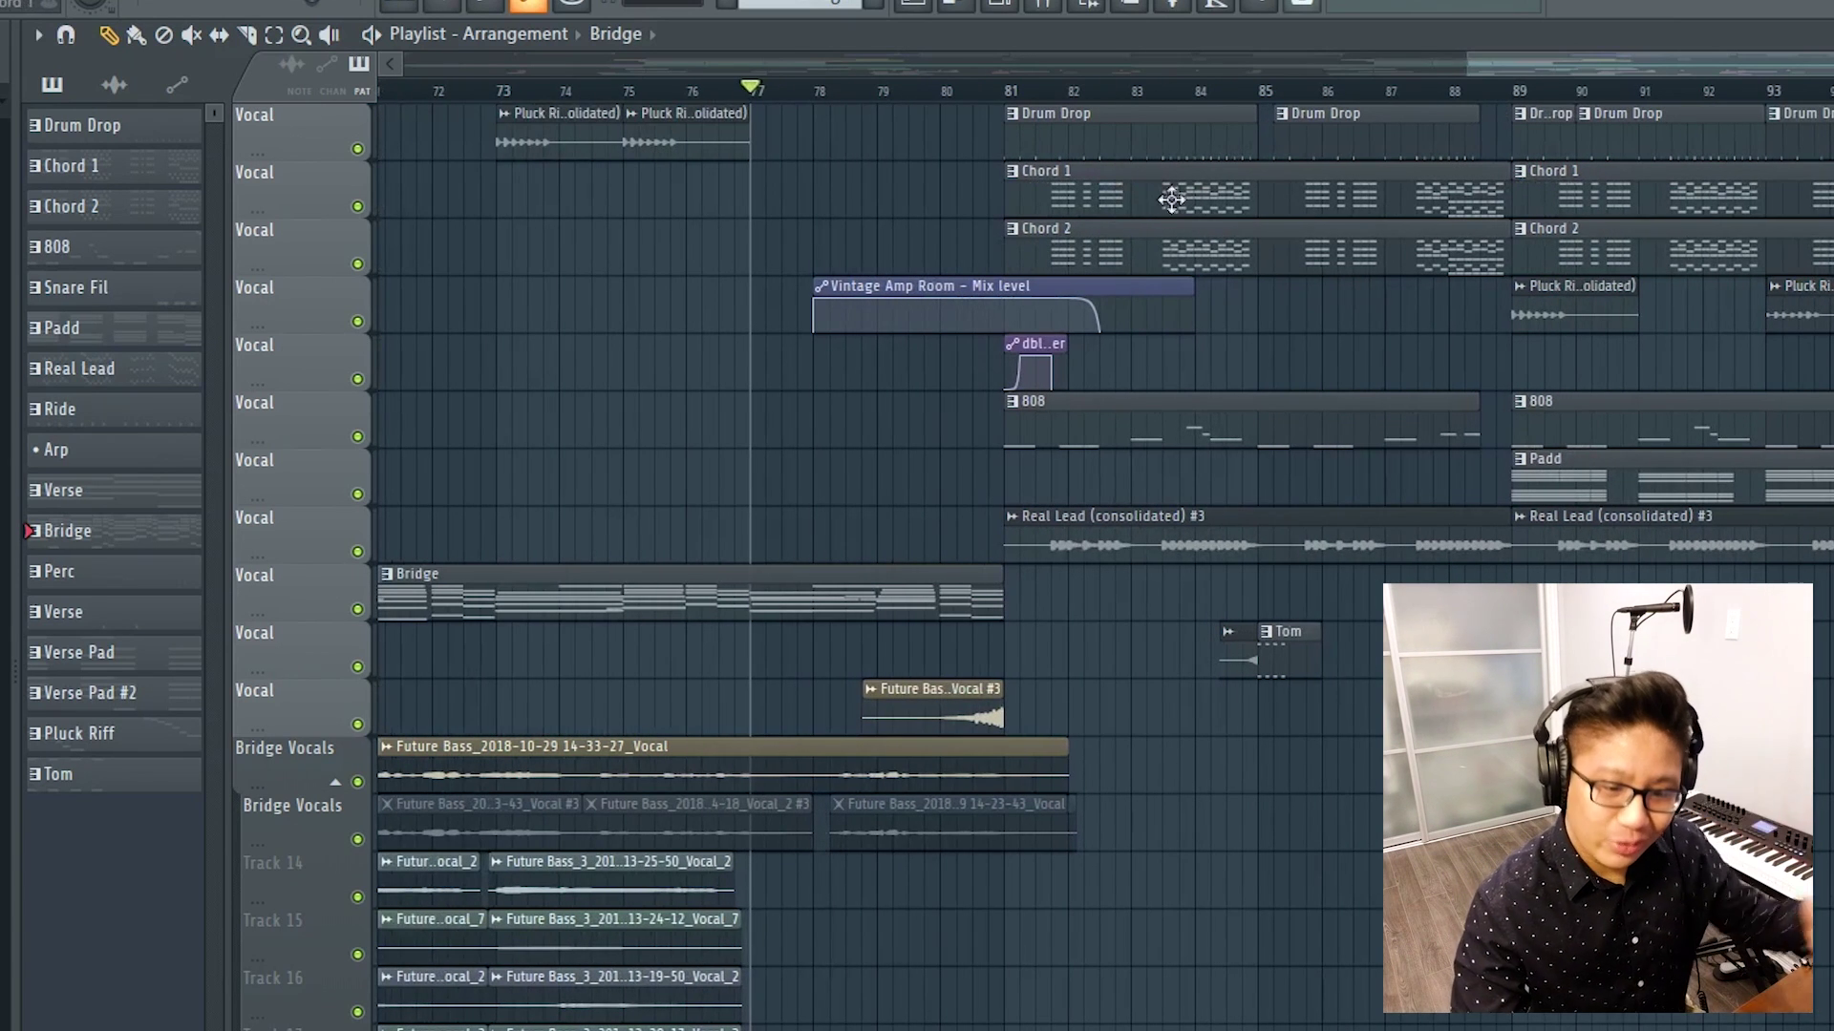
pyautogui.scroll(2, 1197, 112)
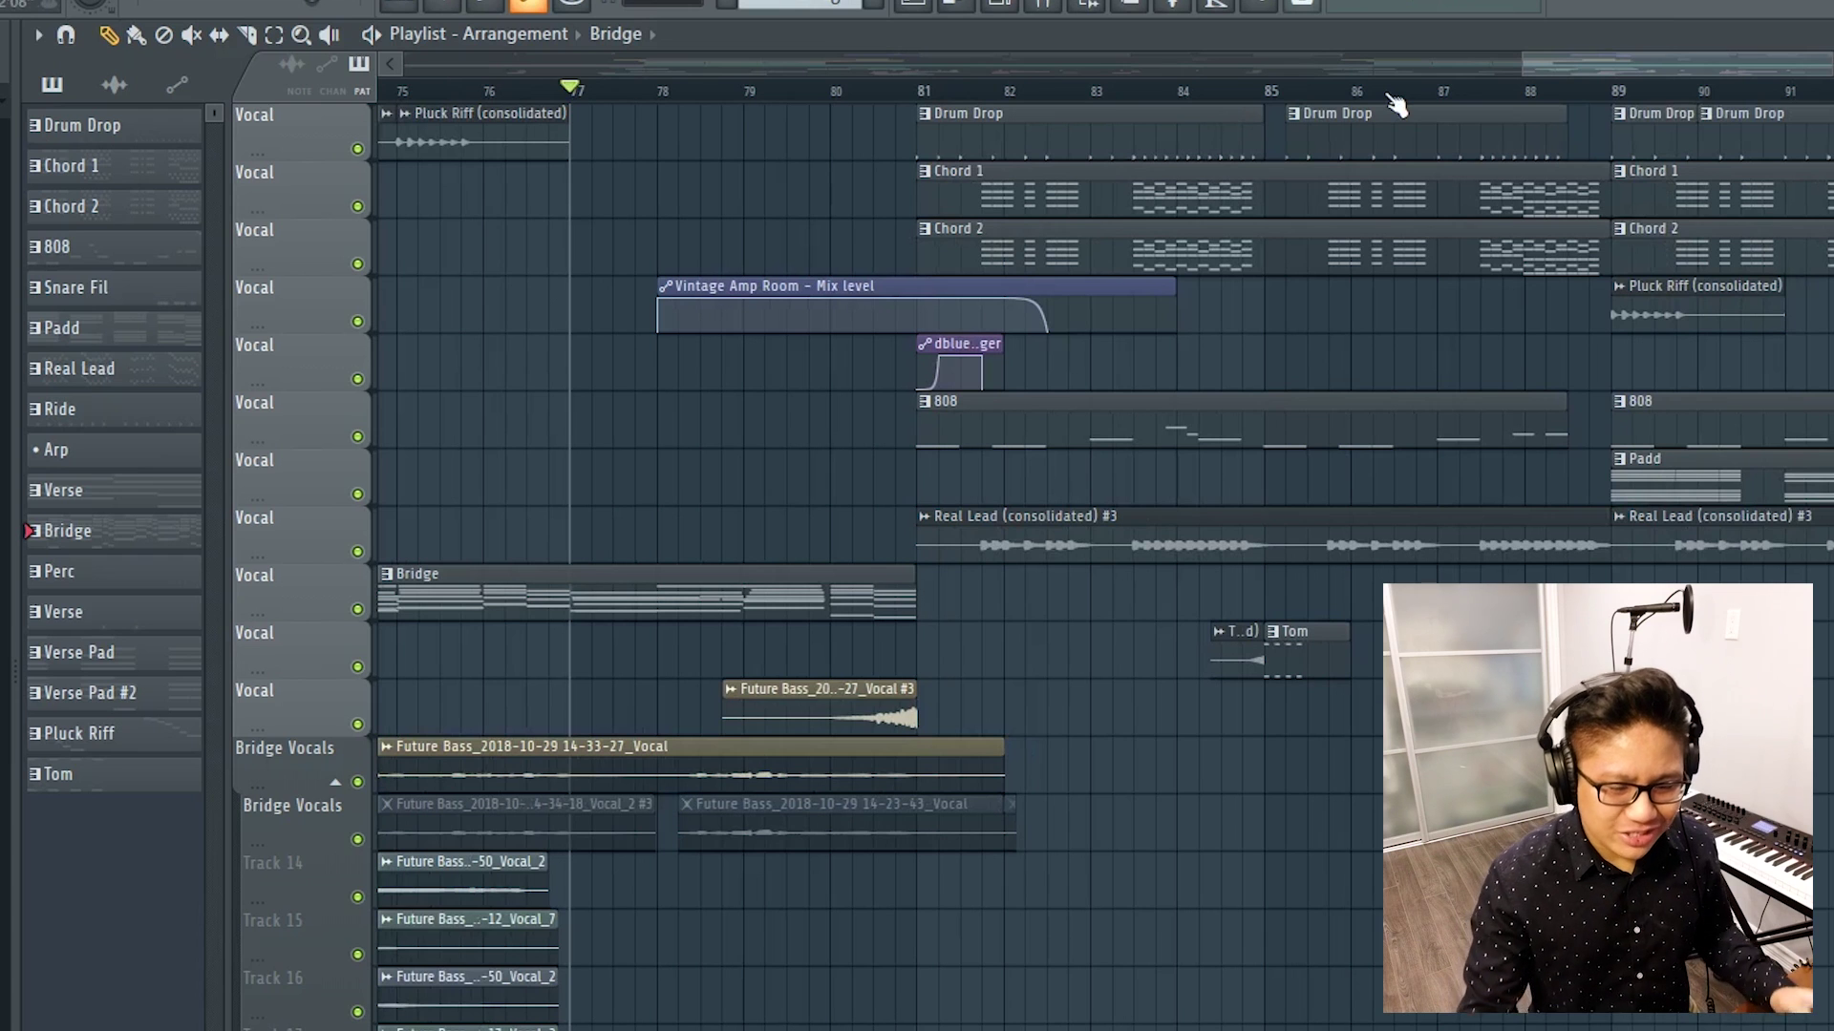
pyautogui.press('space')
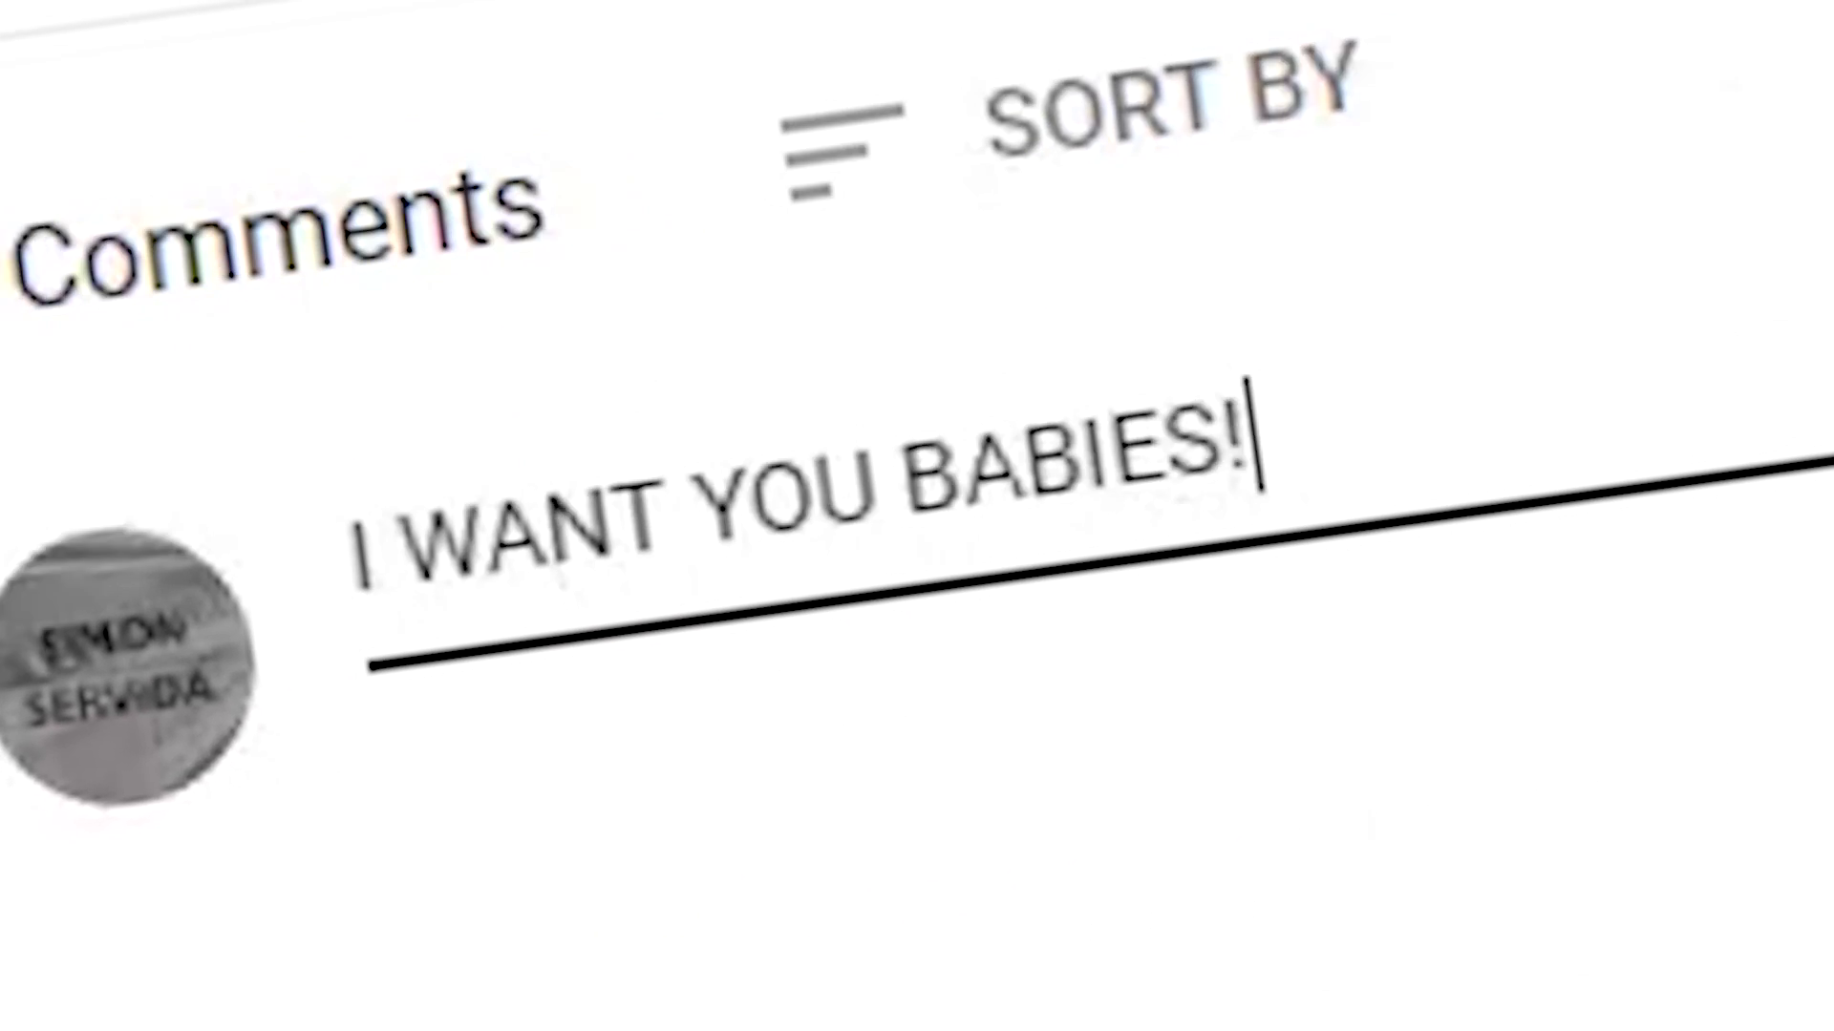
# Switch to the YouTube video page and extend the comment "I WANT YOU BABIES!" with "!!OASNOSAJNOSFN".
pyautogui.write('!!OASNOSAJNOSFN')
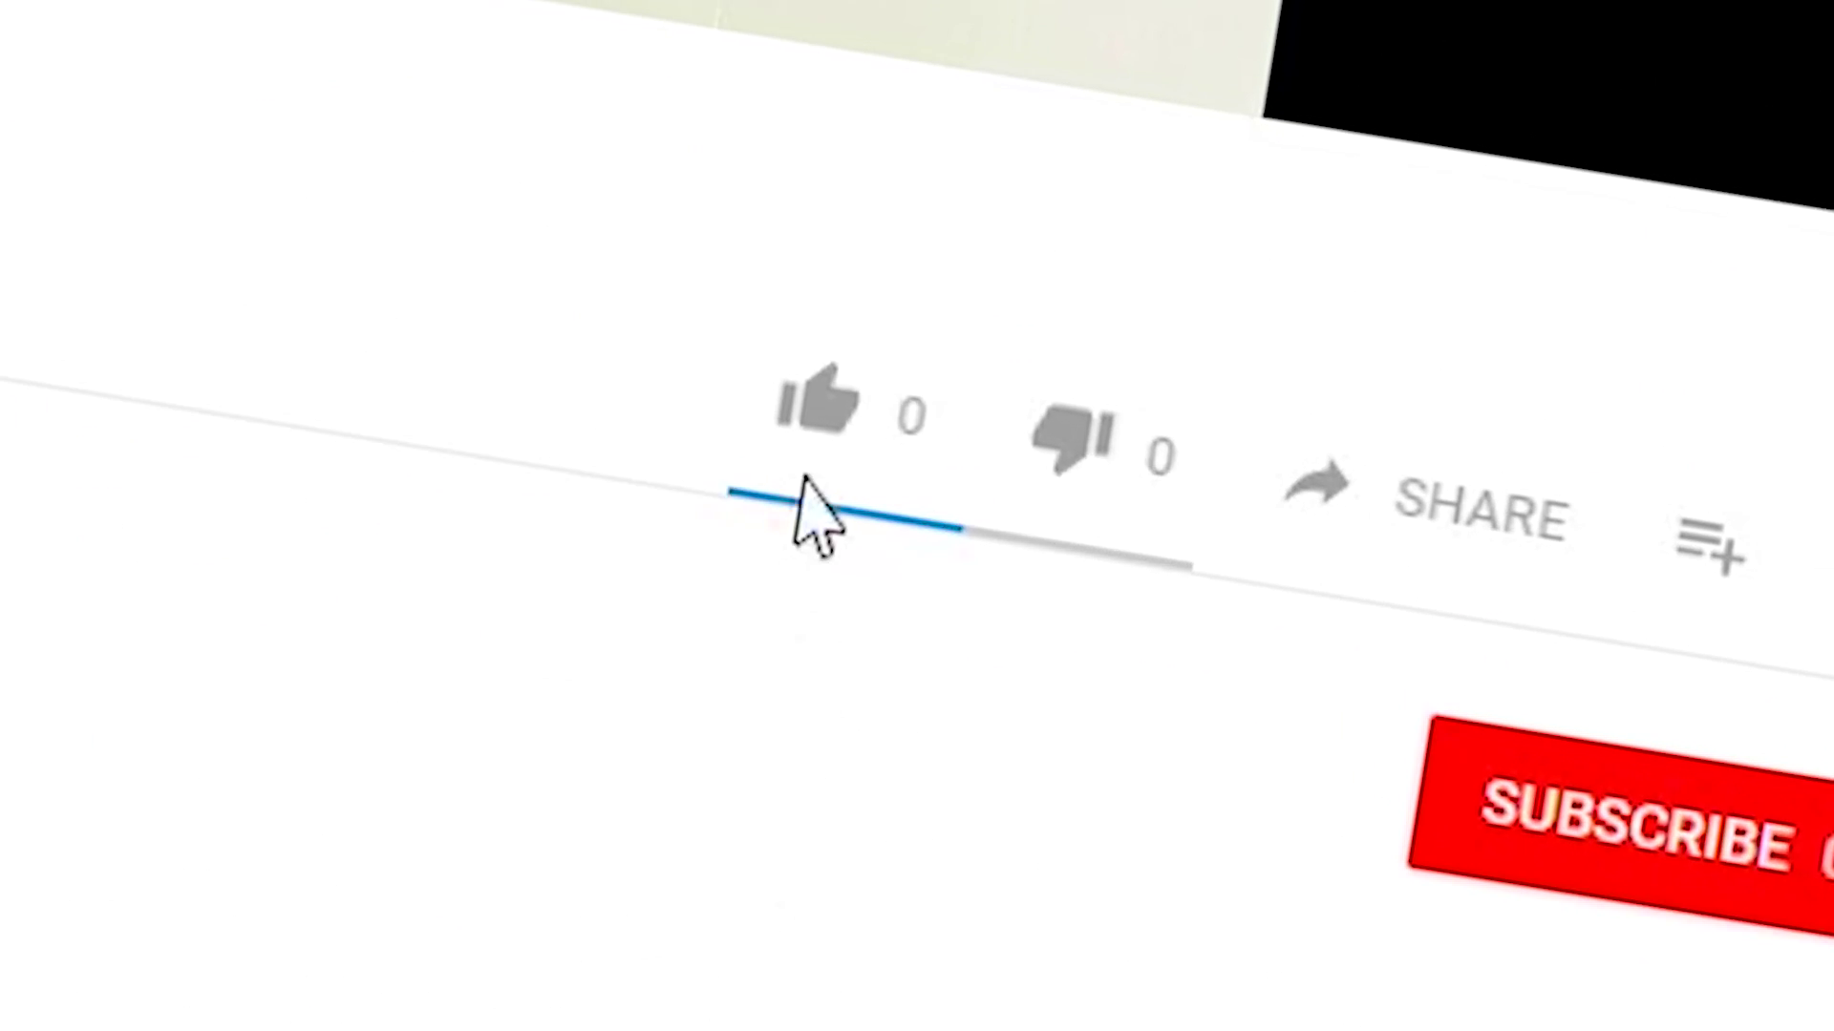
# Like the video and subscribe to its channel.
pyautogui.click(812, 411)
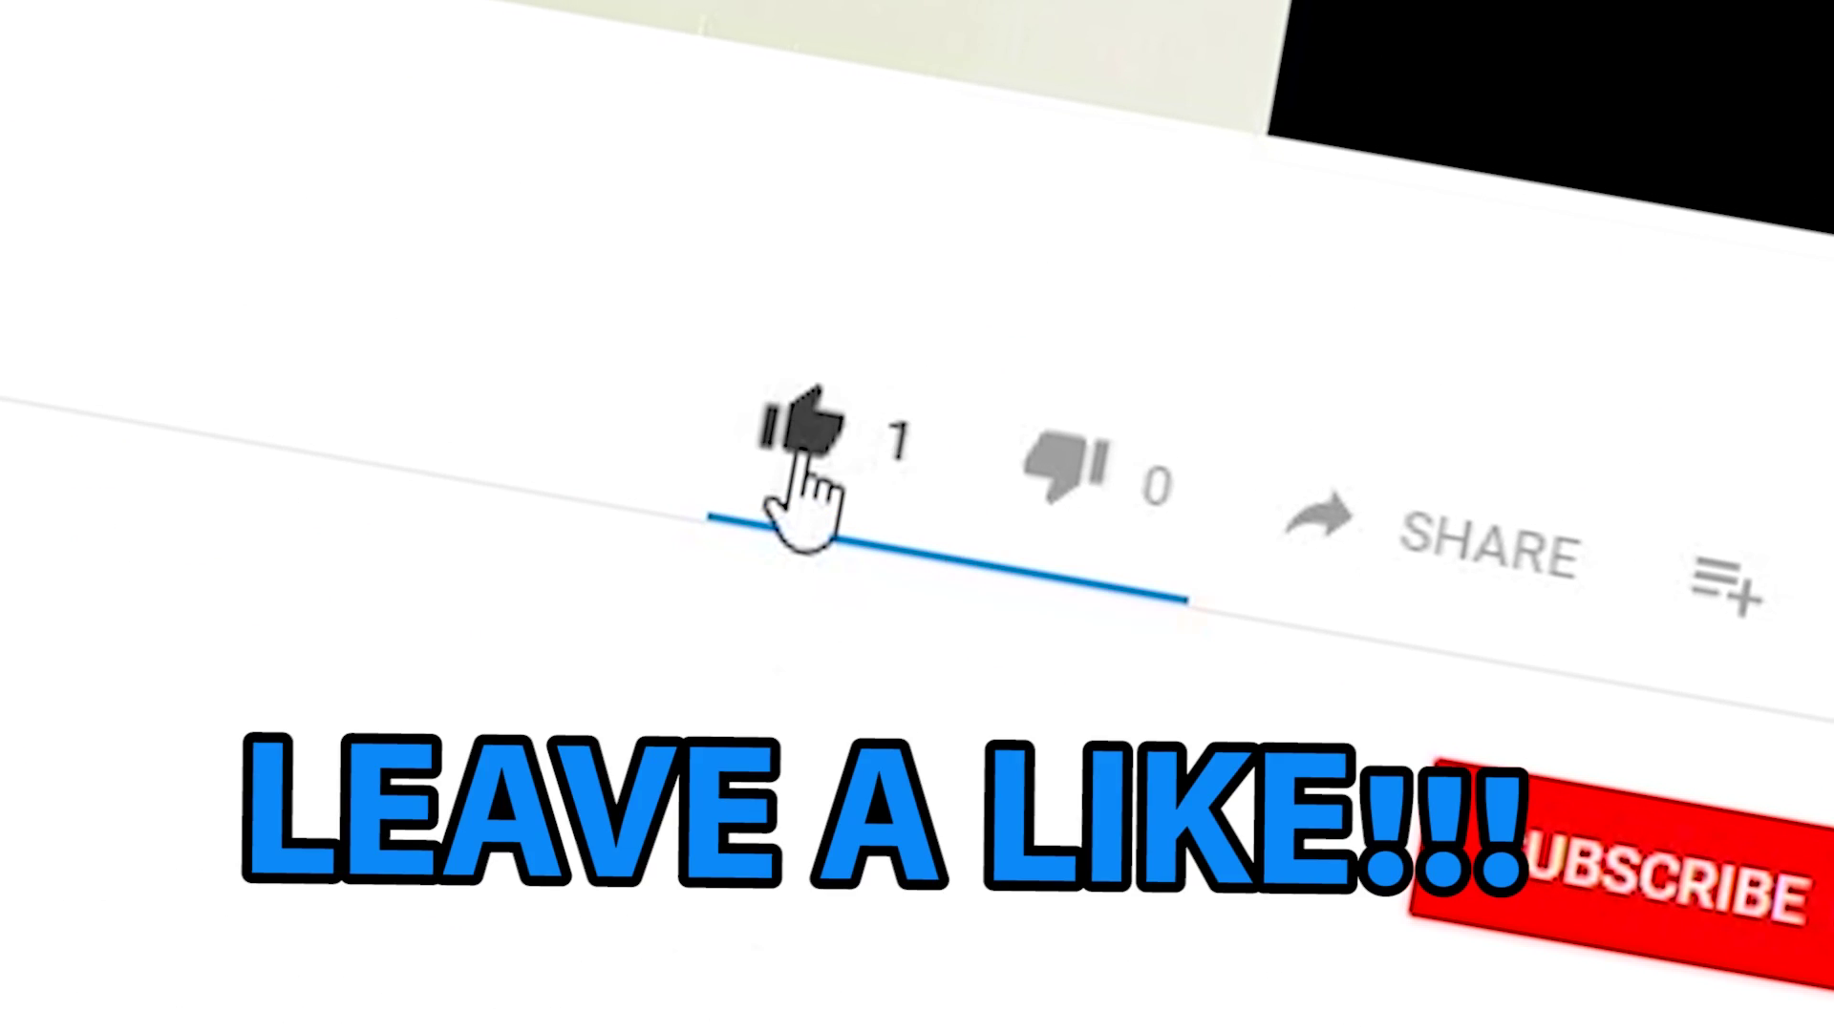
pyautogui.click(1547, 812)
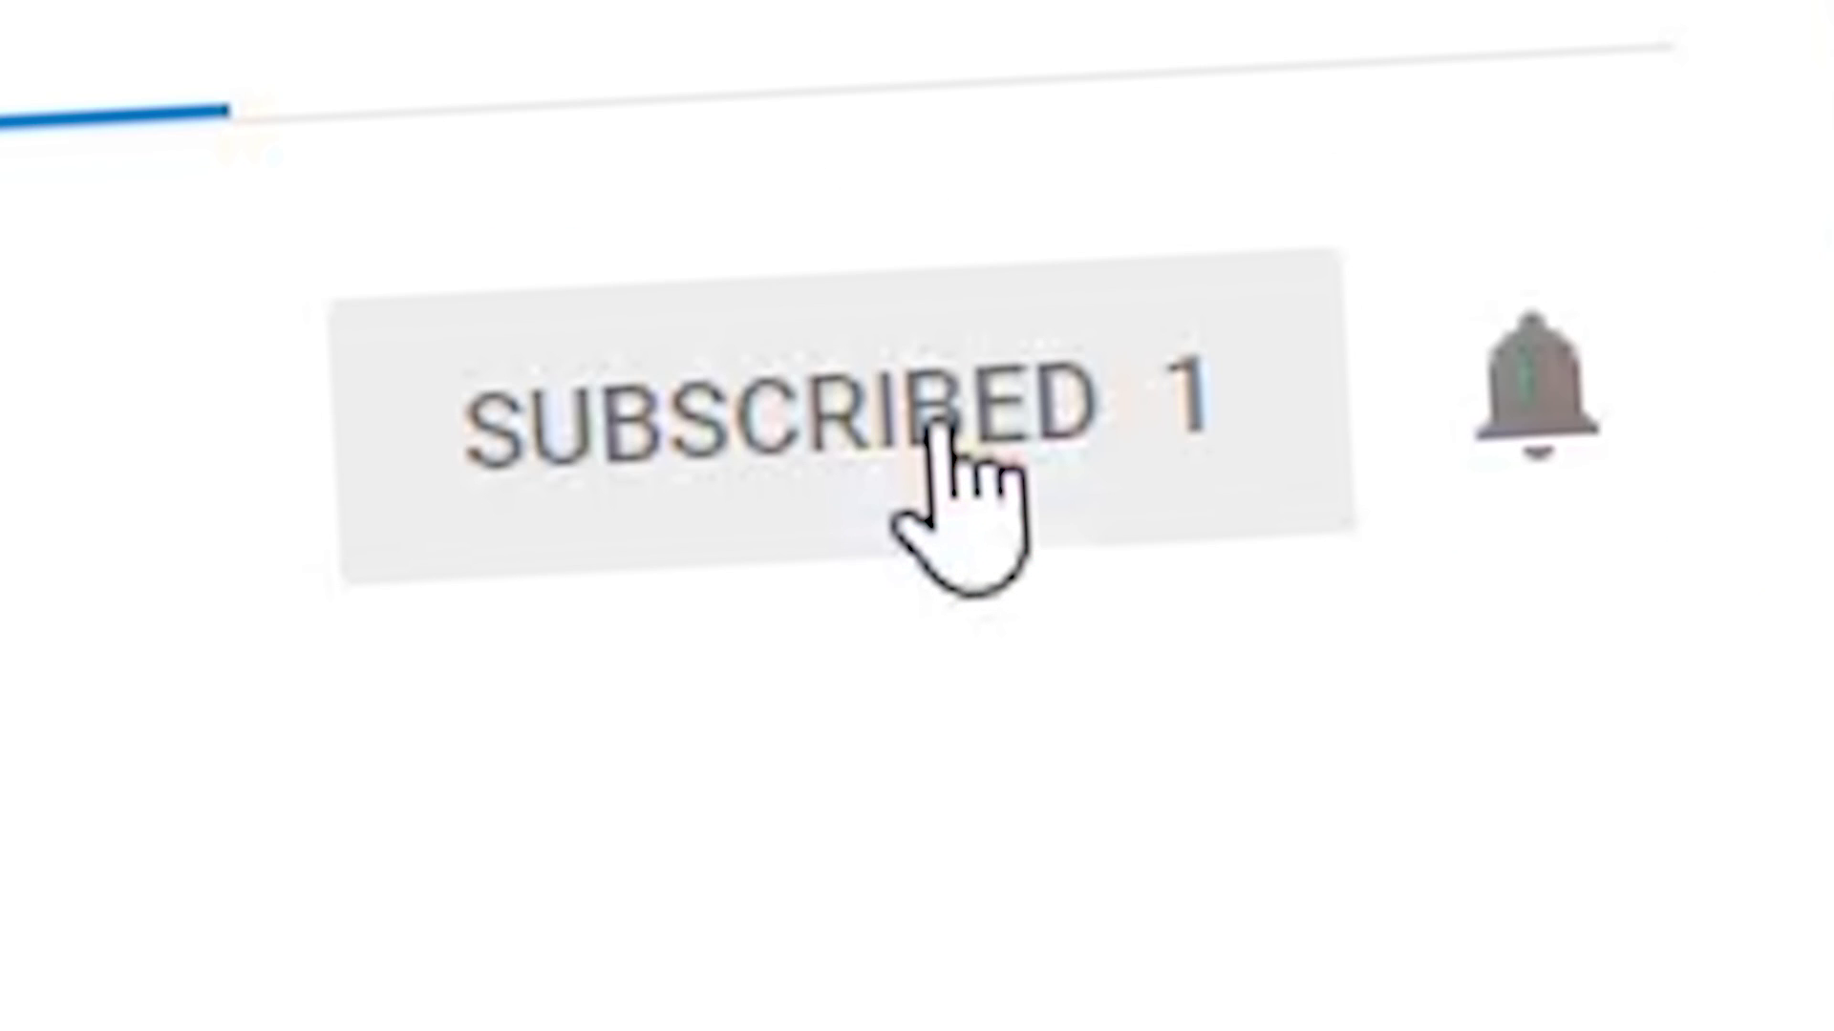